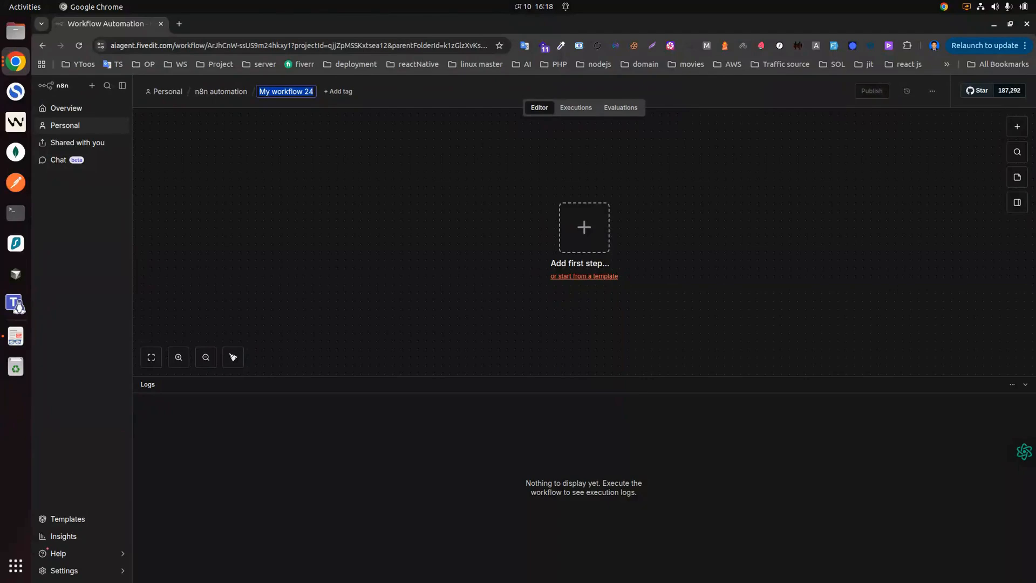
# Step: Name the workflow 'ai agent' and add a 'When chat message received' trigger
pyautogui.write('ai agent')
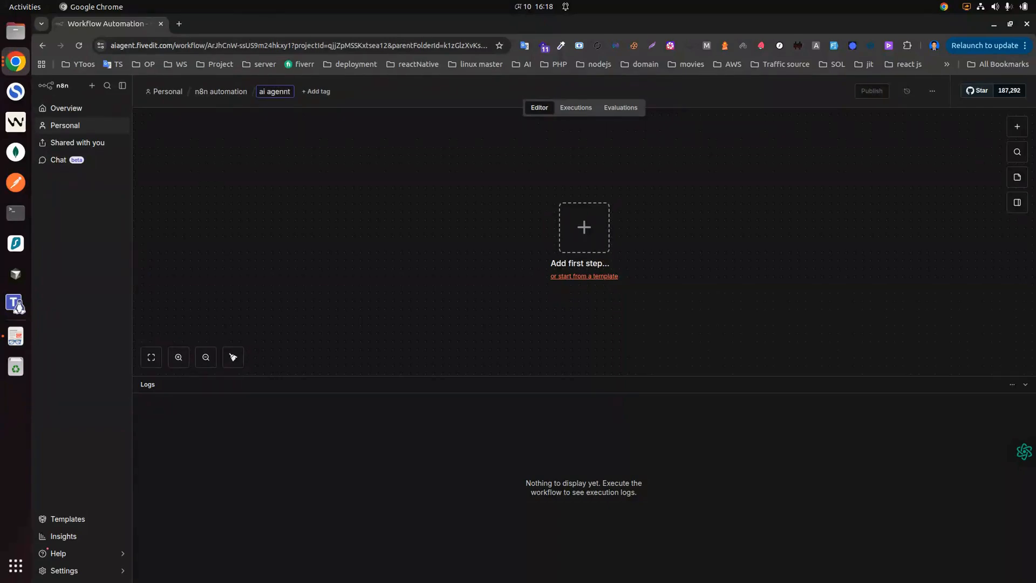
pyautogui.press('Return')
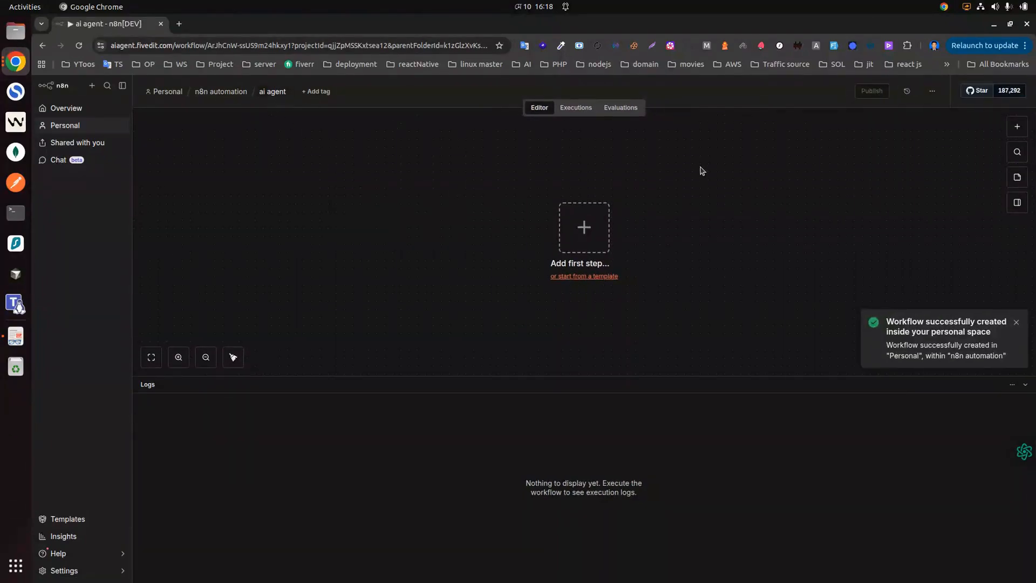
pyautogui.click(590, 232)
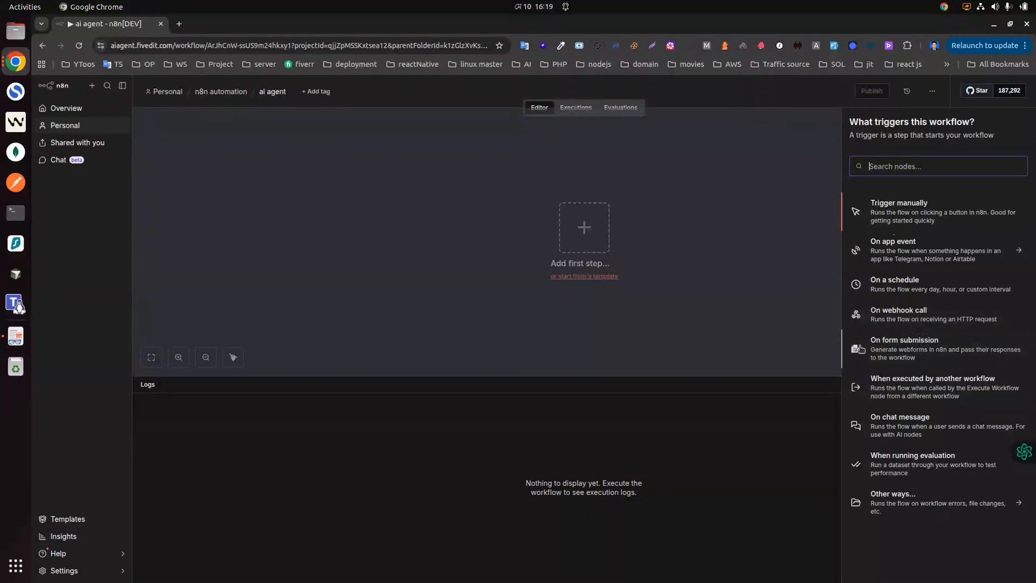
pyautogui.click(890, 430)
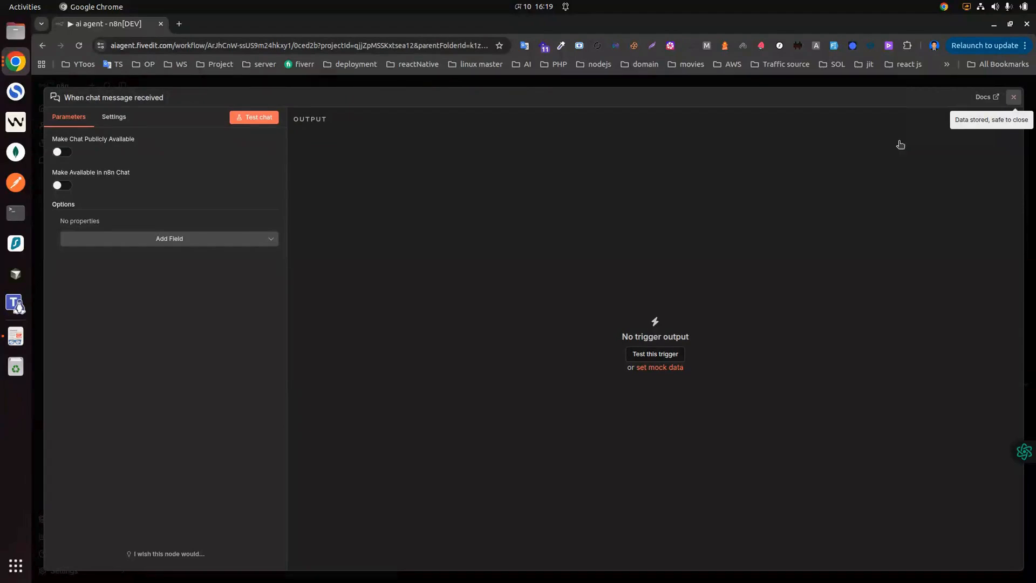
pyautogui.click(1015, 97)
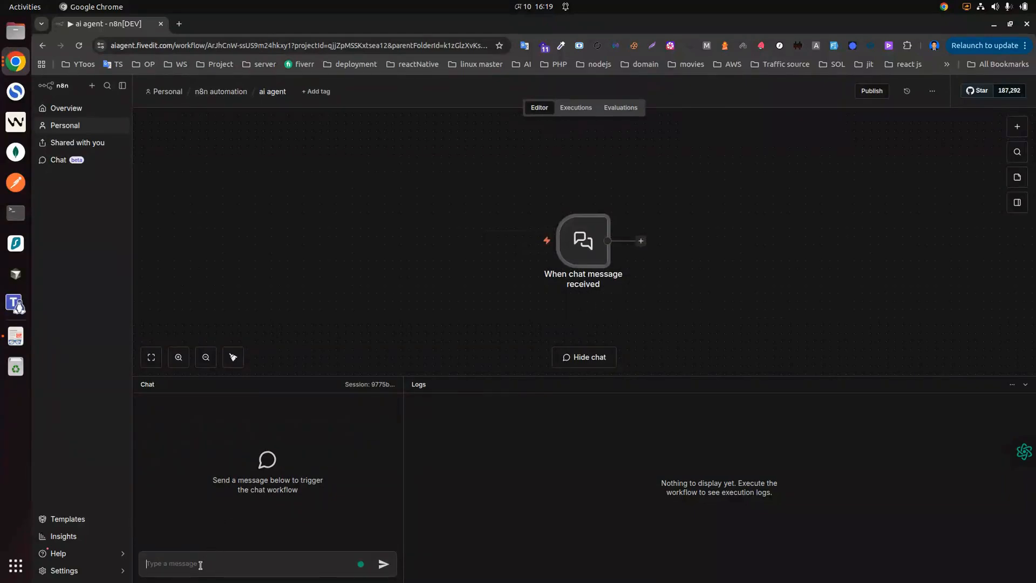
# Step: Send the test message 'Hi' through the chat trigger and add an AI Agent node after it
pyautogui.write('Hi')
pyautogui.press('Return')
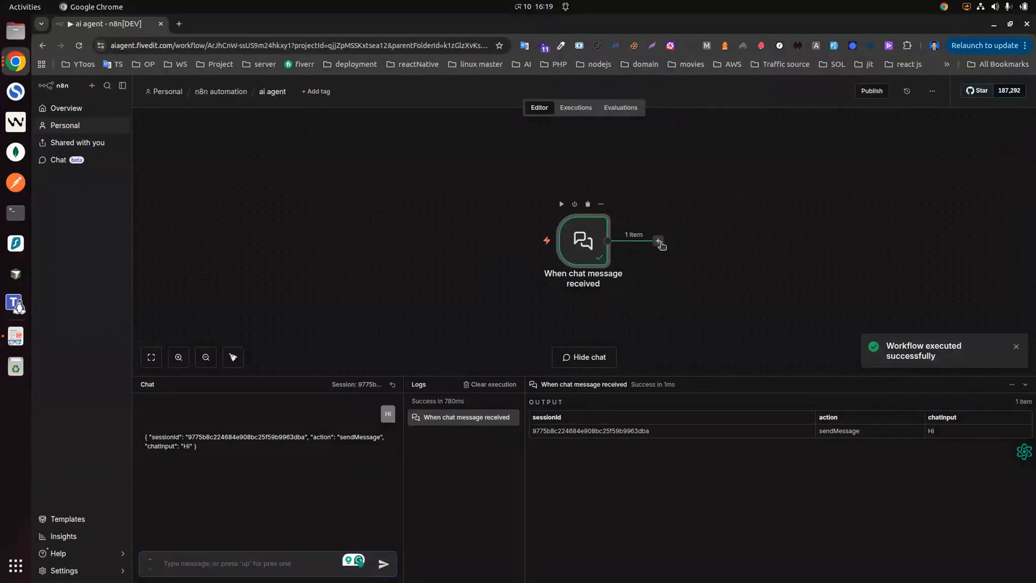
pyautogui.click(658, 241)
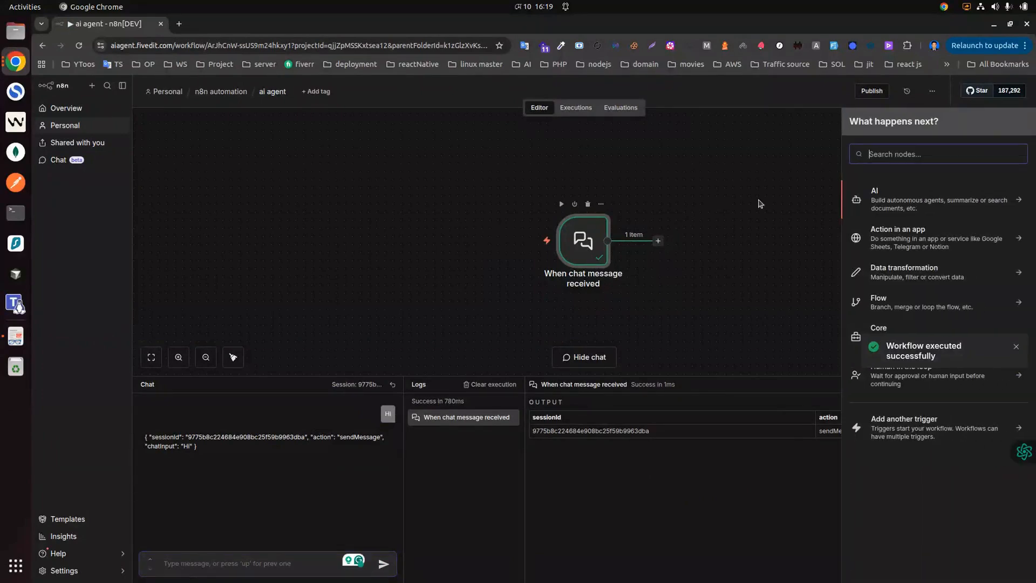
pyautogui.click(898, 202)
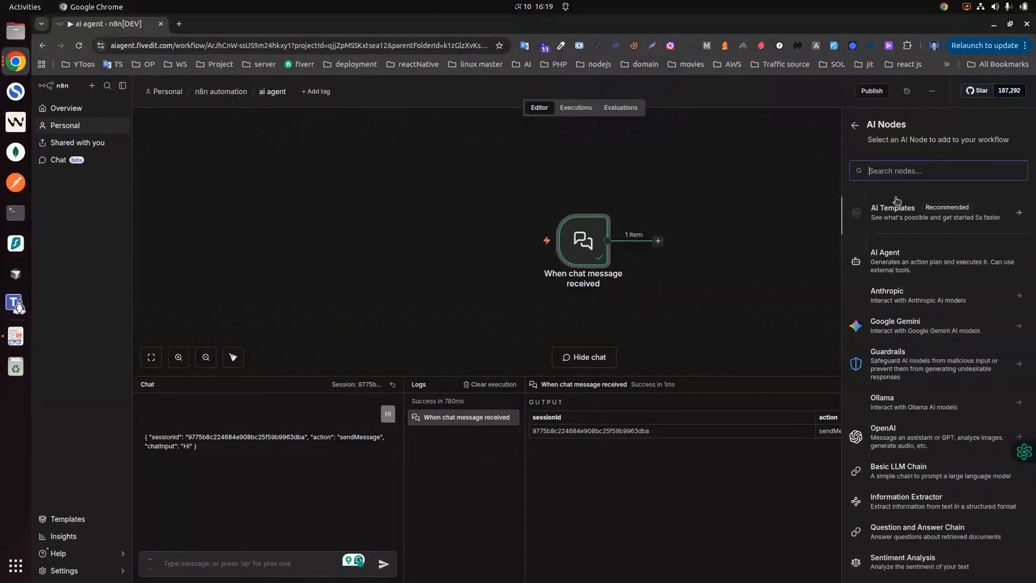
pyautogui.click(890, 255)
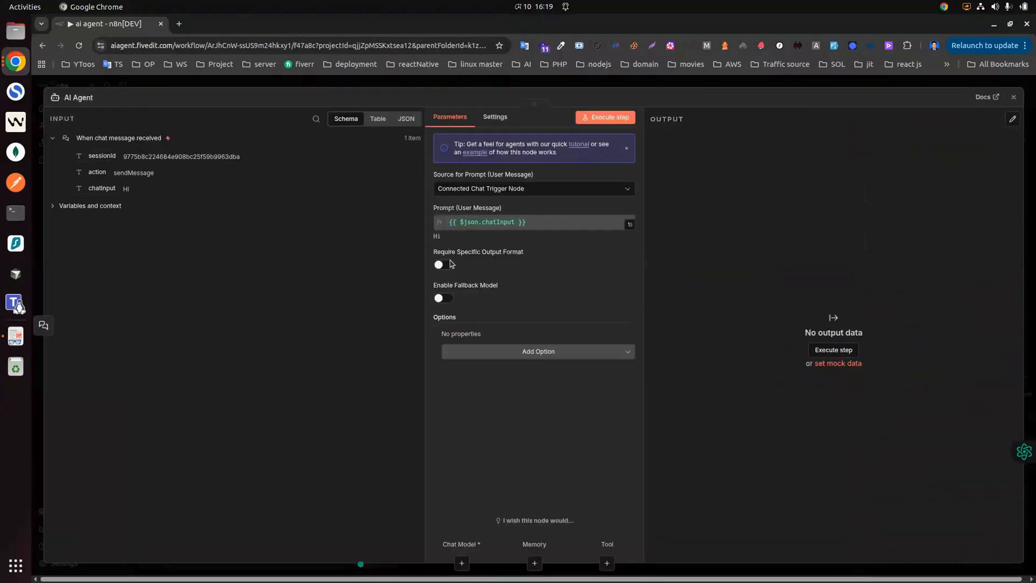
pyautogui.click(1014, 97)
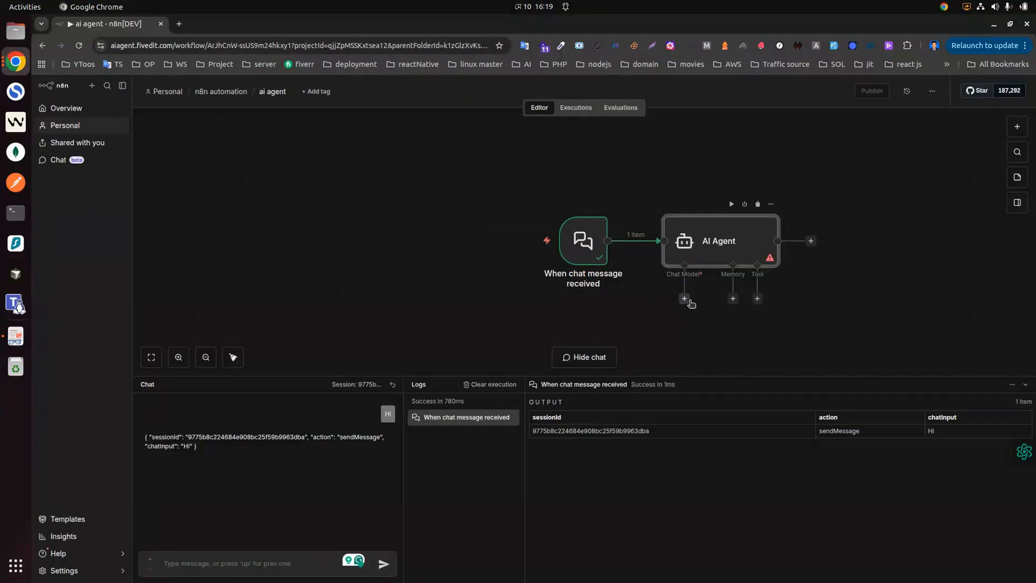
# Step: Attach a Google Gemini Chat Model to the AI Agent and tidy the node layout
pyautogui.click(685, 300)
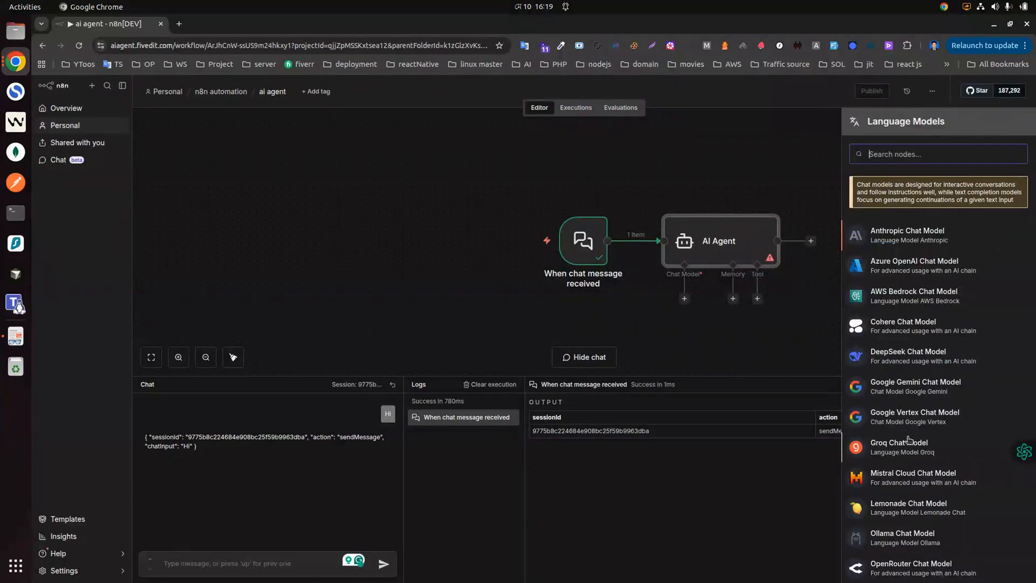
pyautogui.click(896, 384)
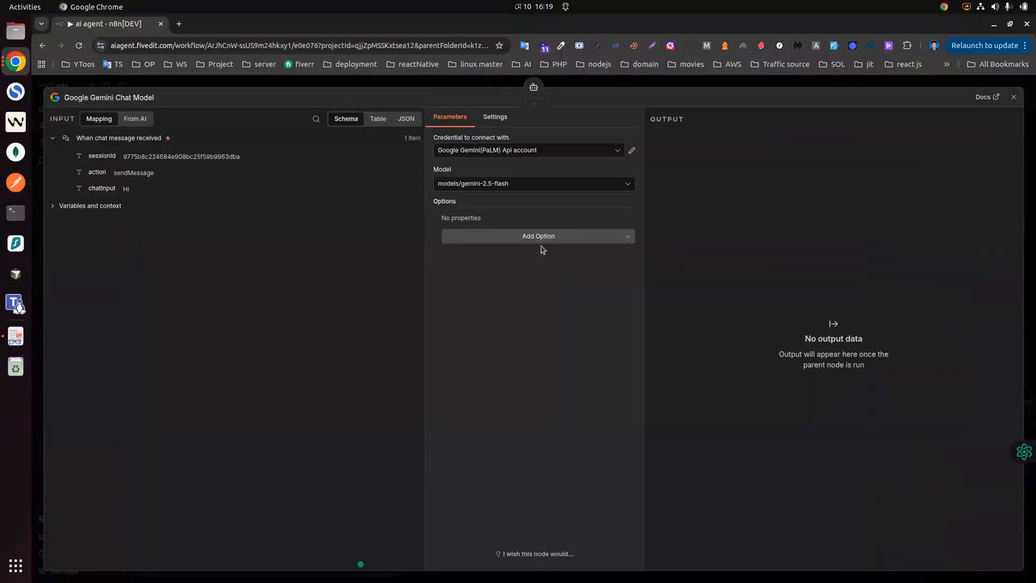
pyautogui.click(1012, 94)
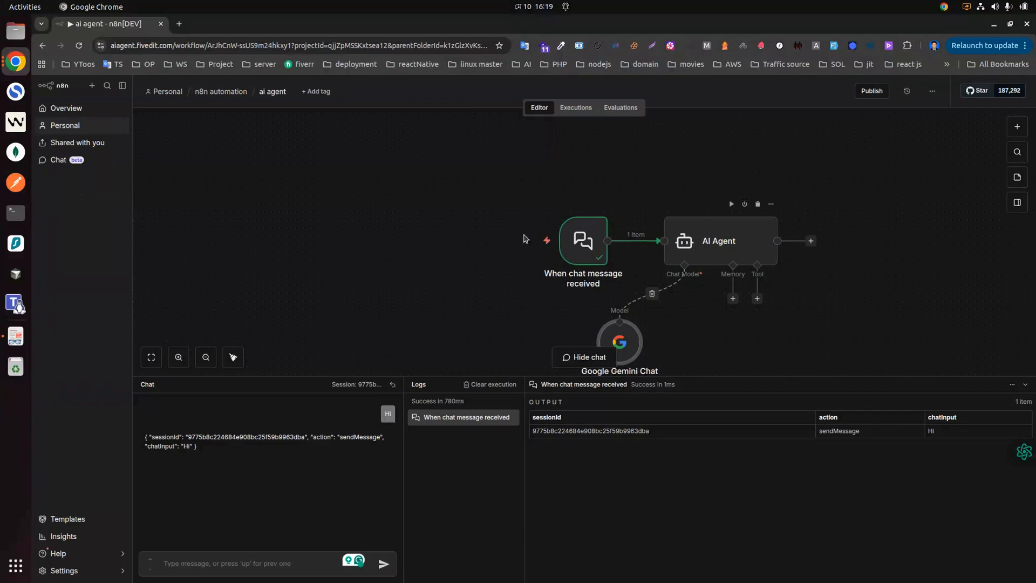
pyautogui.moveTo(598, 240); pyautogui.dragTo(444, 241)
pyautogui.moveTo(729, 241); pyautogui.dragTo(654, 224)
pyautogui.moveTo(609, 333); pyautogui.dragTo(570, 325)
# Step: Add Simple Memory to the agent with a context window length of 4
pyautogui.click(661, 282)
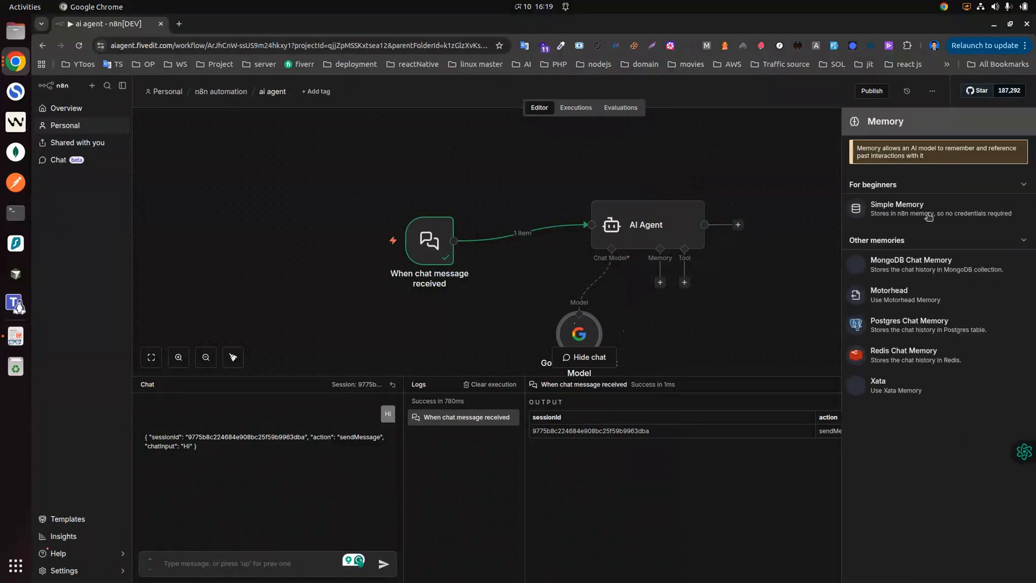
pyautogui.click(922, 208)
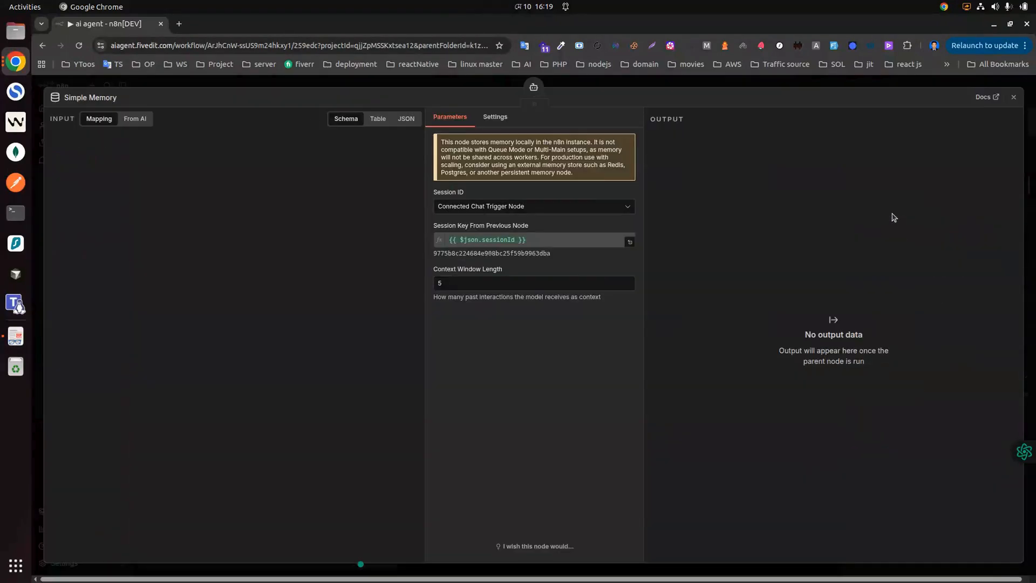
pyautogui.doubleClick(433, 282)
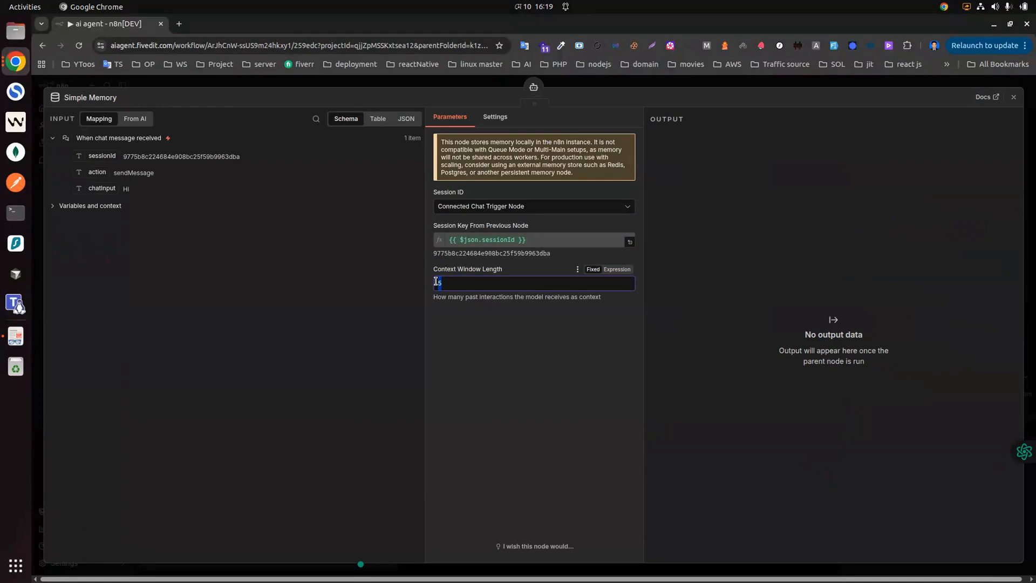
pyautogui.write('40')
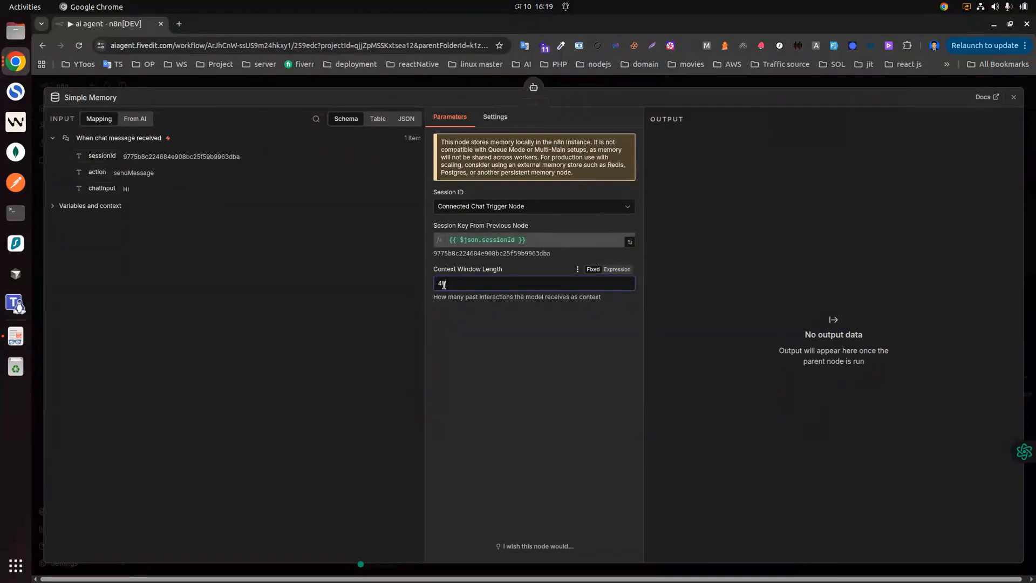
pyautogui.click(1013, 97)
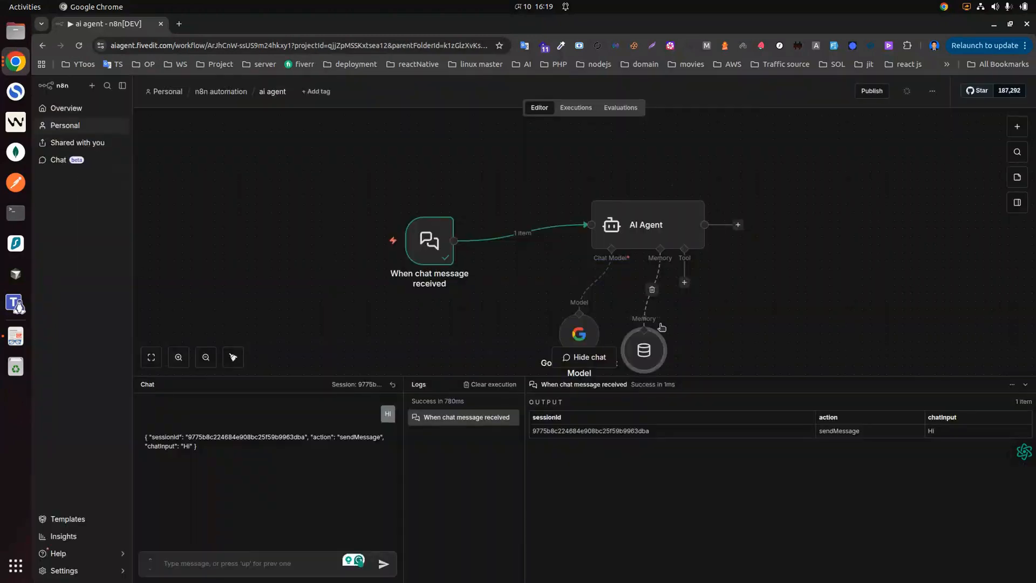
# Step: Attach a Google Docs Tool to the AI Agent, found by searching 'doc'
pyautogui.moveTo(669, 218); pyautogui.dragTo(672, 196)
pyautogui.click(693, 259)
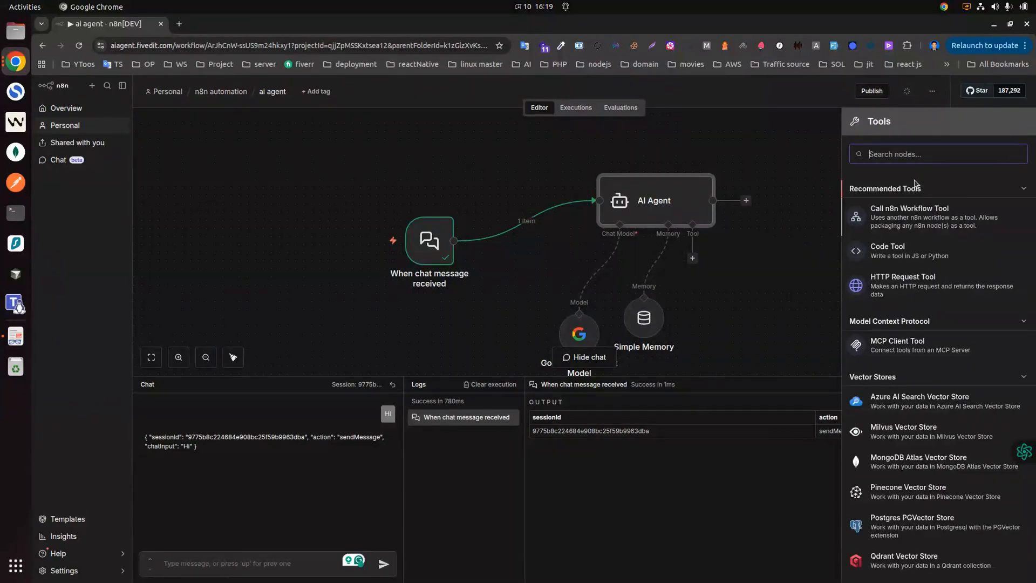
pyautogui.scroll(-3, 916, 312)
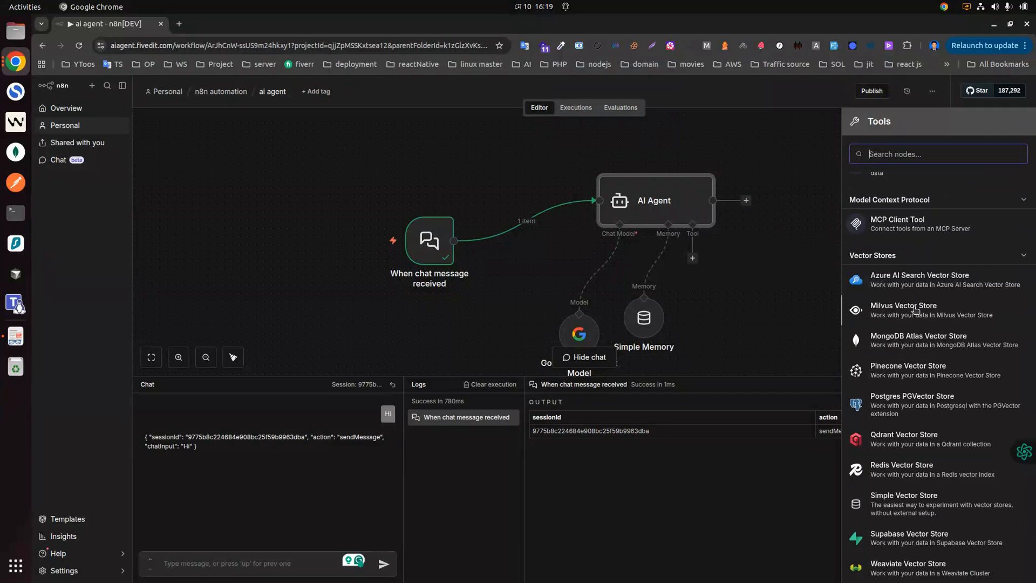
pyautogui.scroll(3, 916, 302)
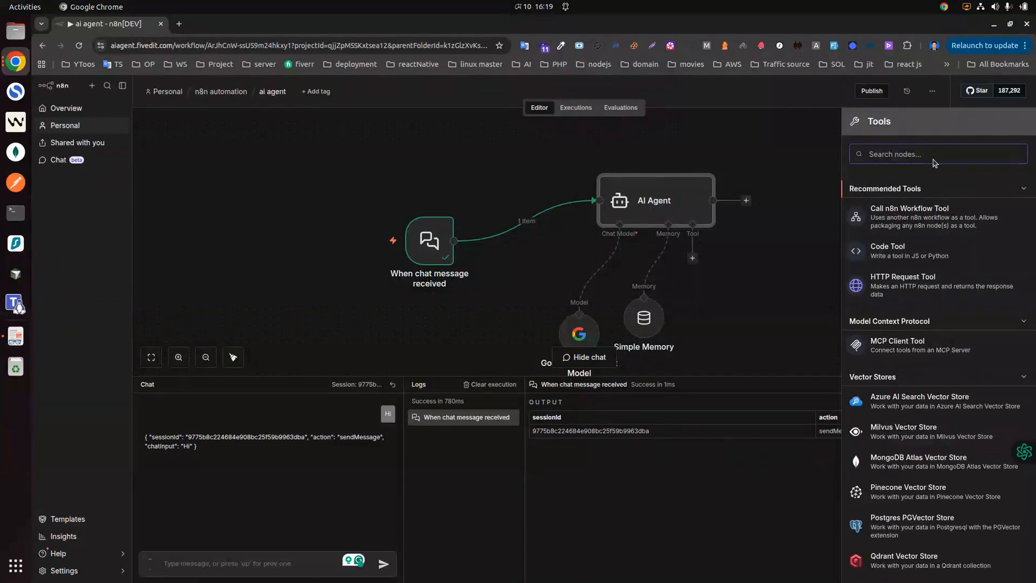
pyautogui.write('doc')
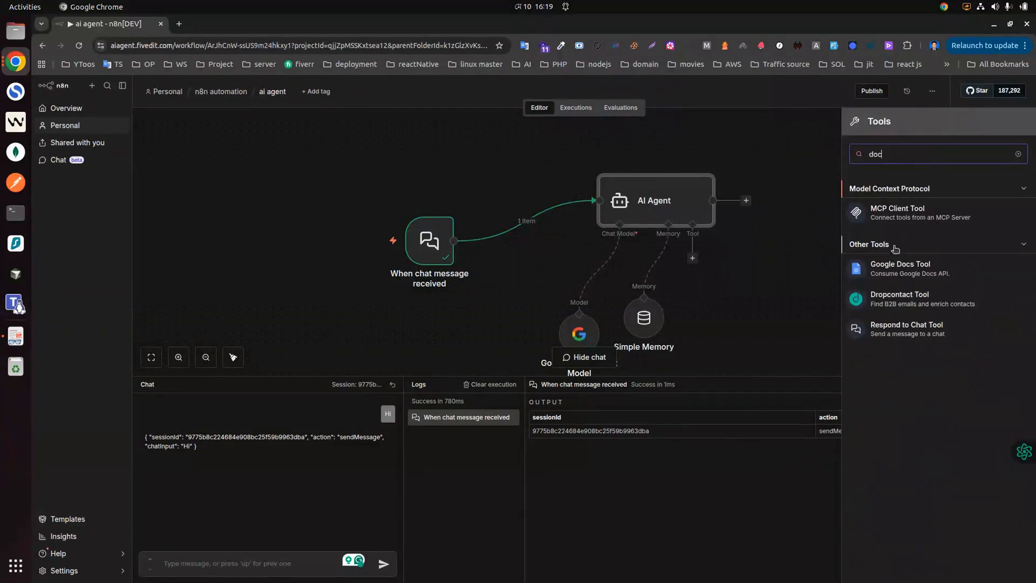
pyautogui.click(897, 277)
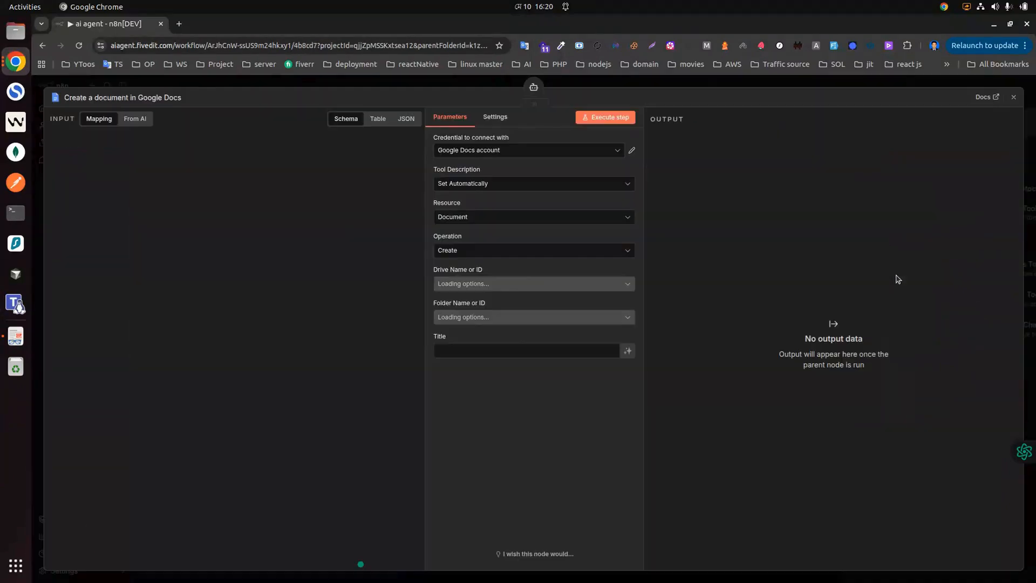
# Step: Set the Google Docs tool's operation to Get and select the Doc ID or URL field
pyautogui.click(459, 250)
pyautogui.click(465, 297)
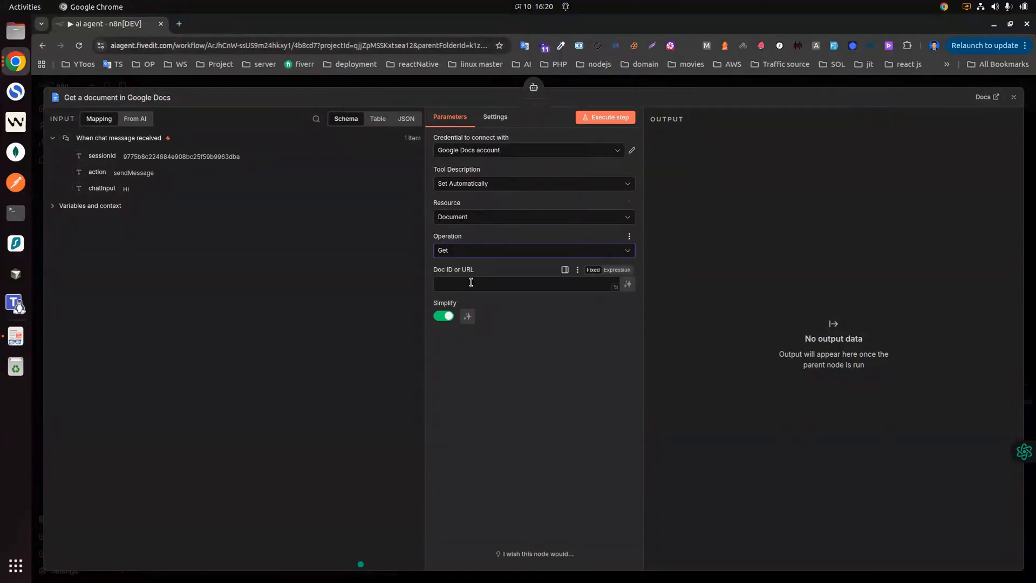
pyautogui.click(452, 287)
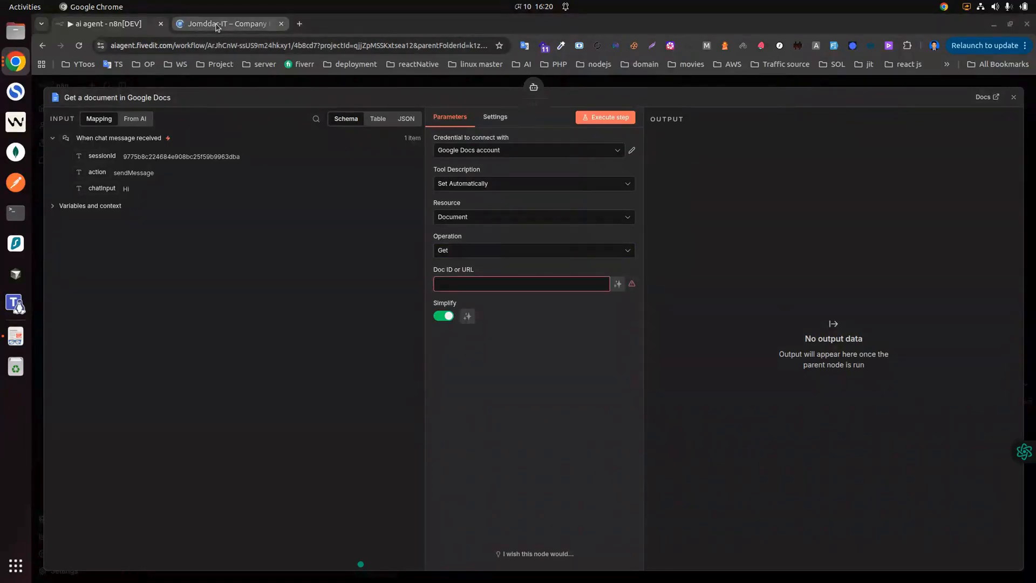
# Step: Open the Jomddar-IT – Company Profile document and look over its Website Development section
pyautogui.click(216, 24)
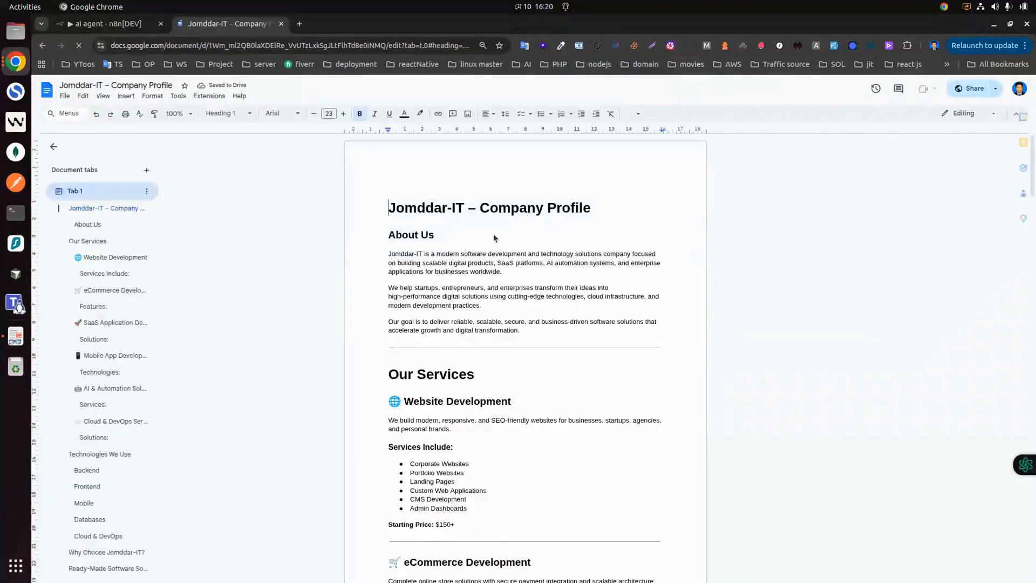
pyautogui.scroll(-5, 520, 270)
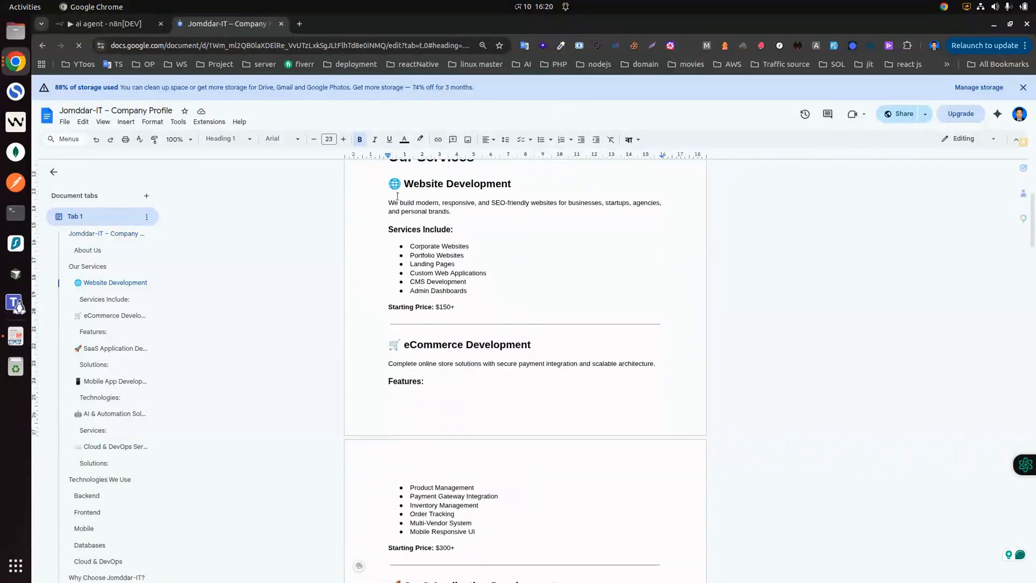
pyautogui.moveTo(386, 181); pyautogui.dragTo(464, 313)
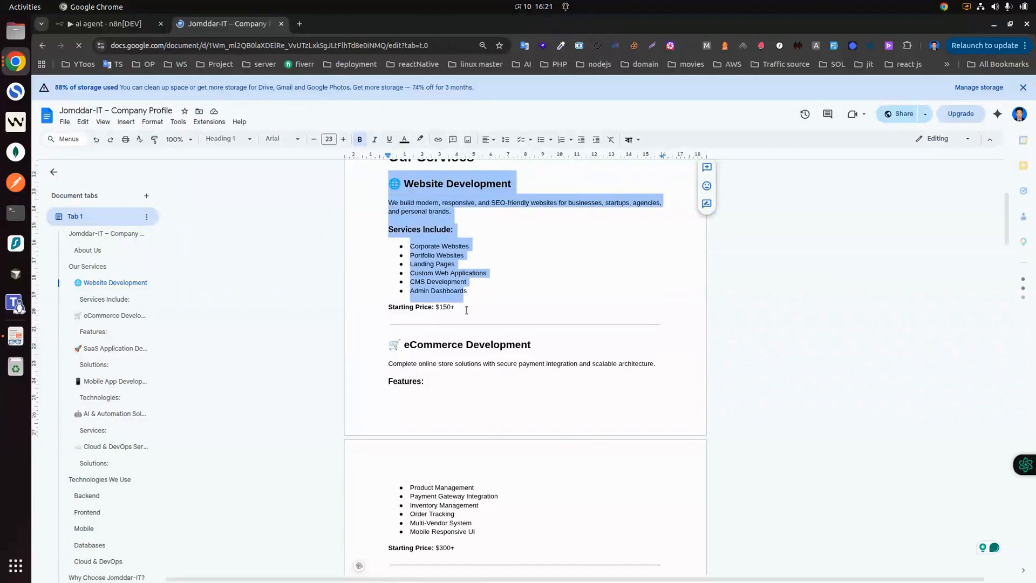
pyautogui.click(444, 264)
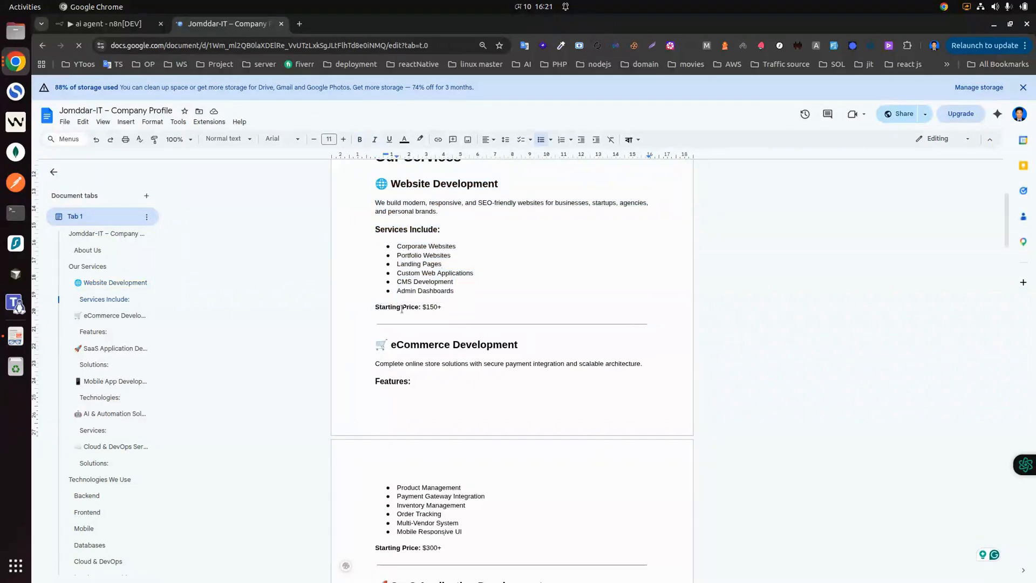
pyautogui.scroll(-3, 440, 308)
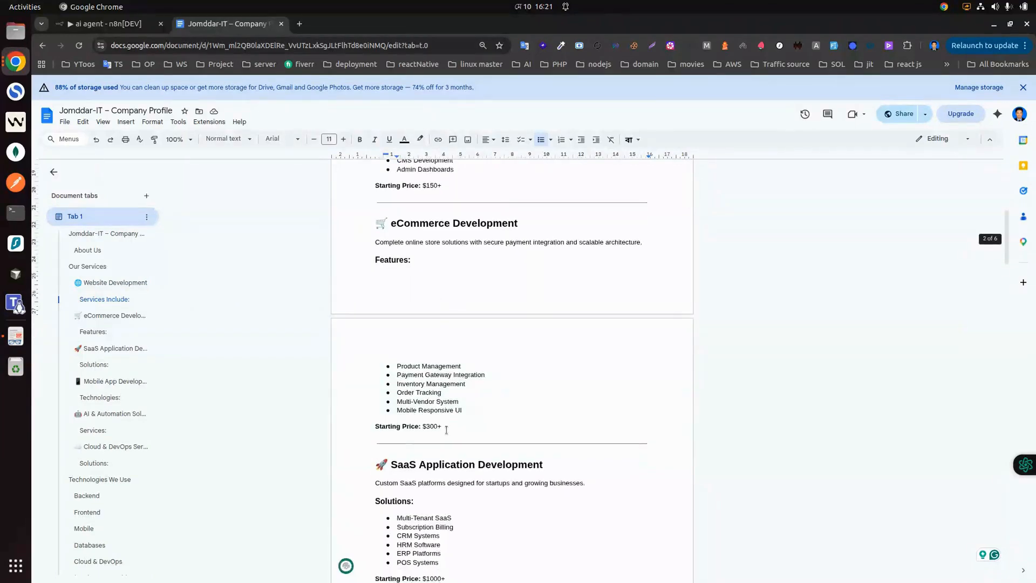
pyautogui.moveTo(445, 428); pyautogui.dragTo(399, 350)
# Step: Scroll through Technologies We Use and Contact Information, then return to the n8n tab
pyautogui.scroll(-4, 449, 362)
pyautogui.scroll(-11, 427, 372)
pyautogui.scroll(-20, 434, 304)
pyautogui.scroll(-14, 432, 311)
pyautogui.scroll(4, 432, 310)
pyautogui.scroll(3, 433, 311)
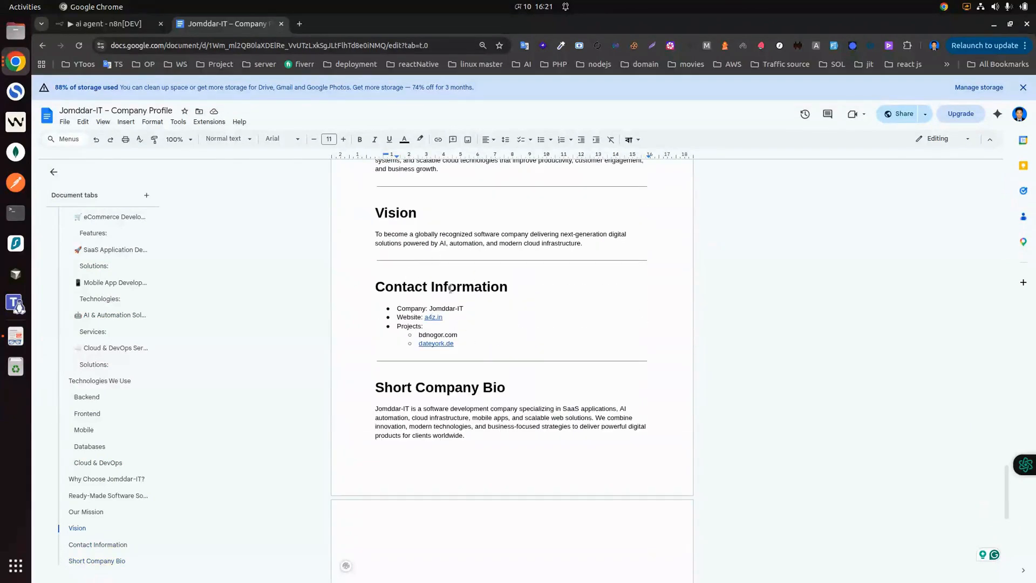
pyautogui.scroll(9, 450, 293)
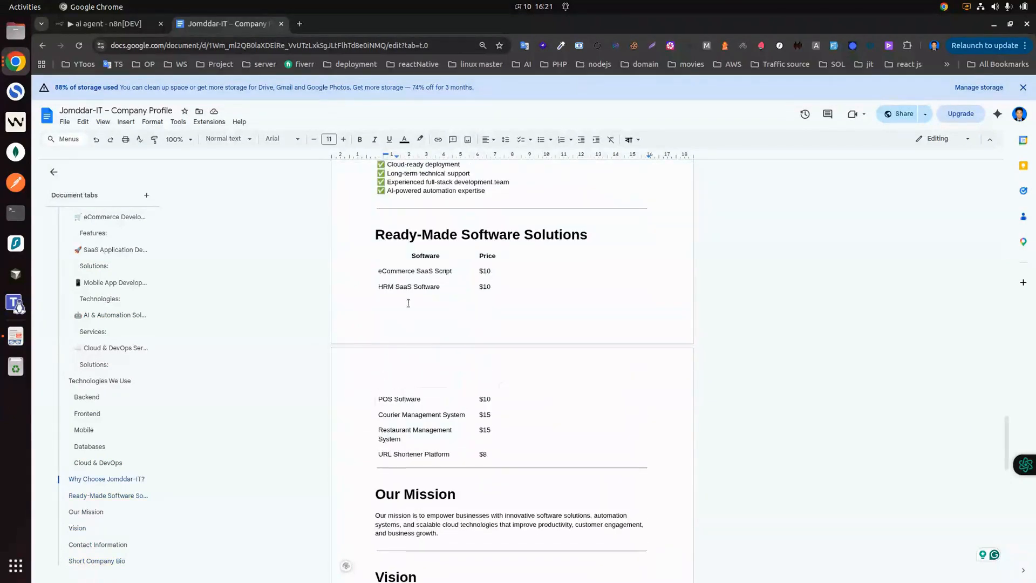
pyautogui.scroll(7, 420, 281)
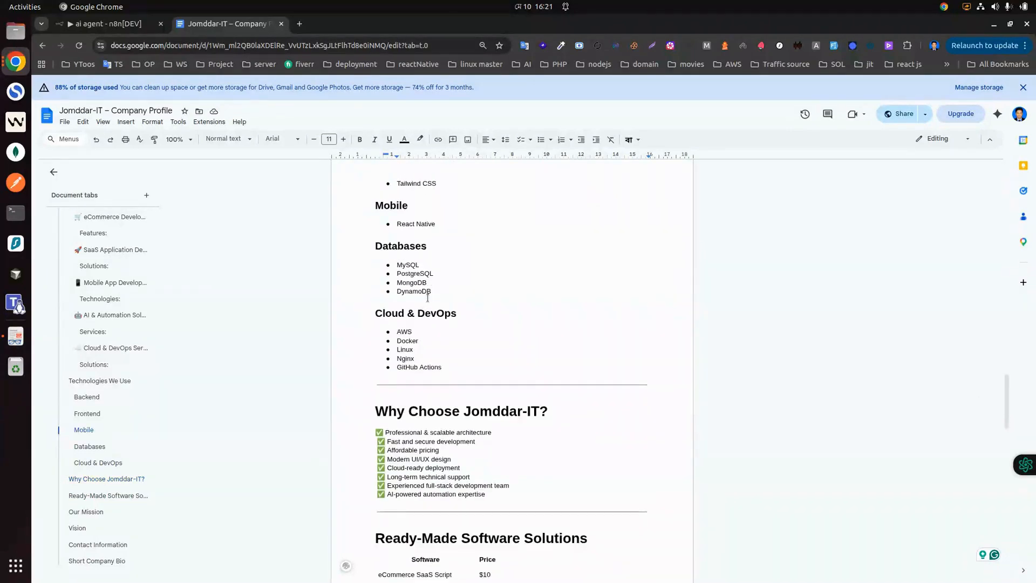
pyautogui.scroll(7, 474, 257)
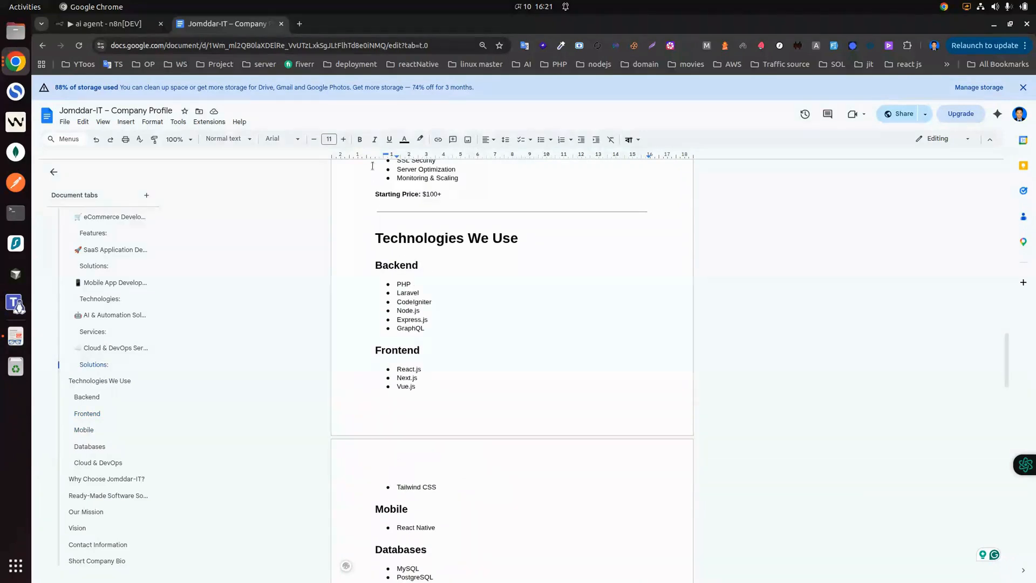
pyautogui.click(114, 26)
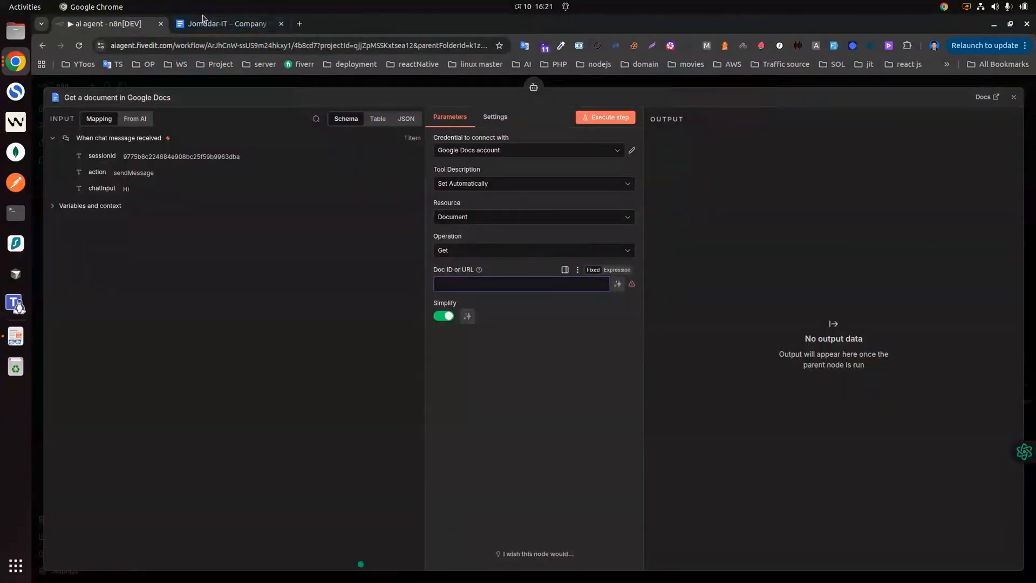
# Step: Paste the company profile document's URL into the Google Docs node's Doc ID or URL field
pyautogui.click(227, 23)
pyautogui.click(294, 45)
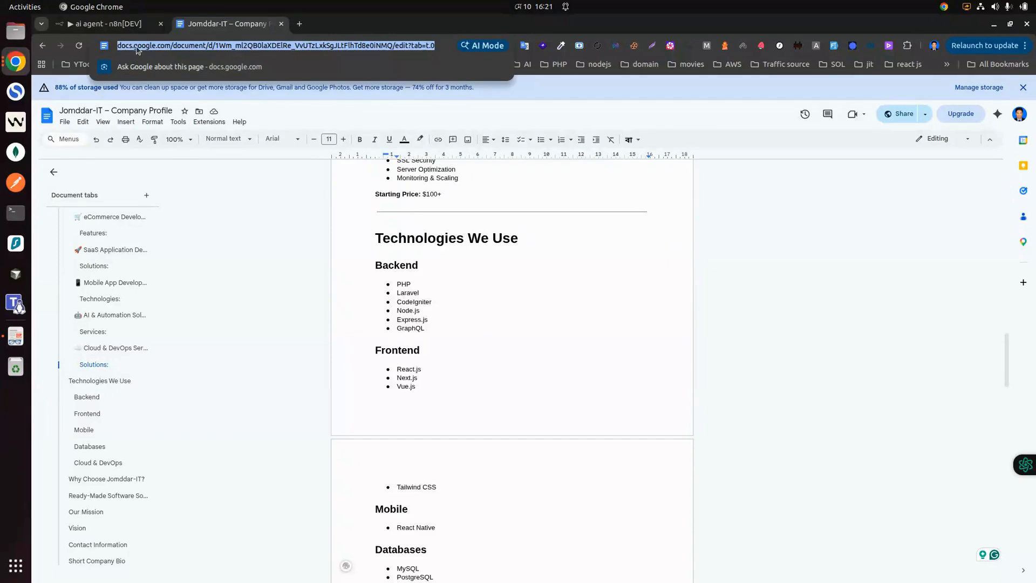
pyautogui.click(110, 24)
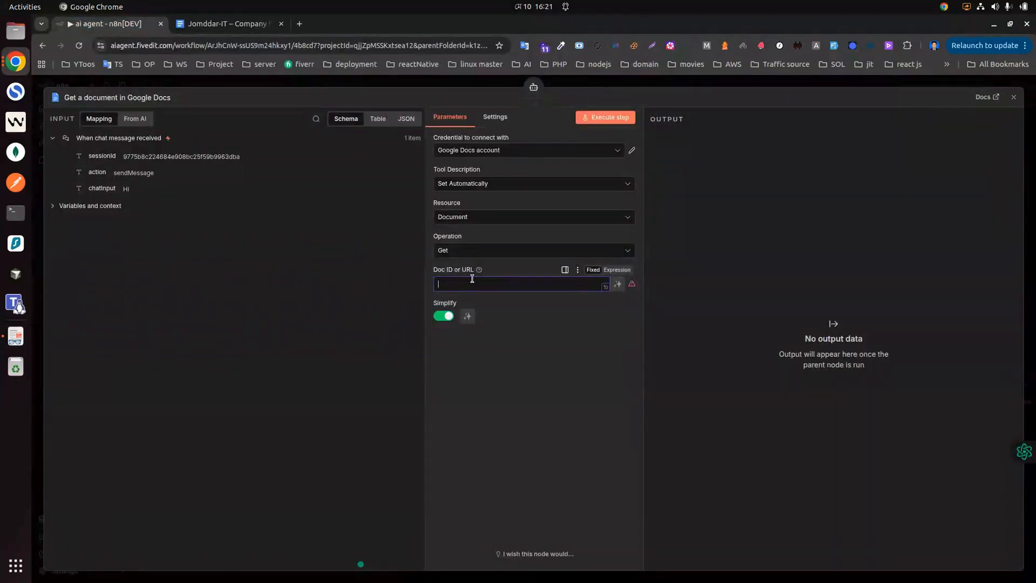
pyautogui.hotkey('ctrl', 'v')
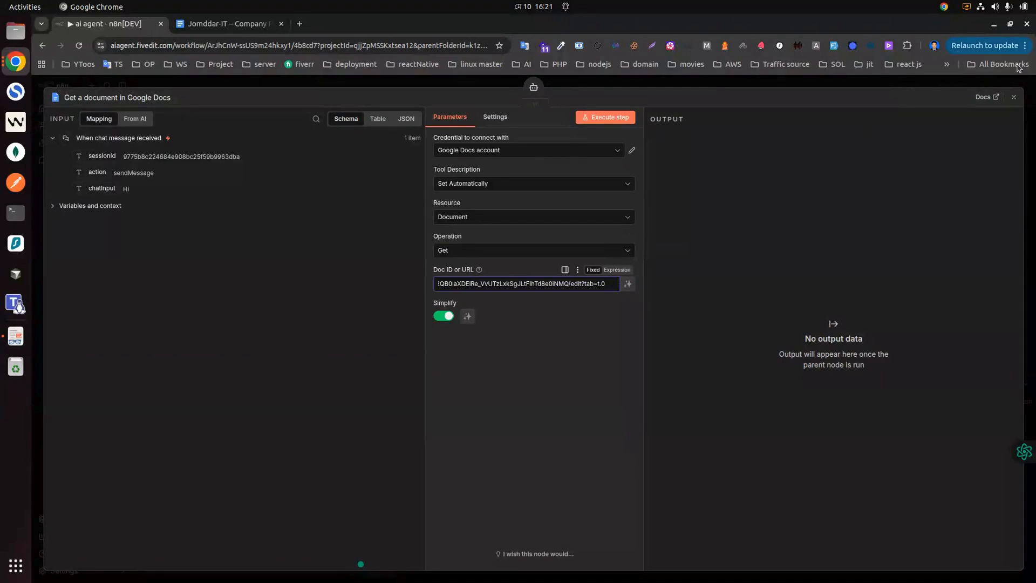
pyautogui.click(1016, 98)
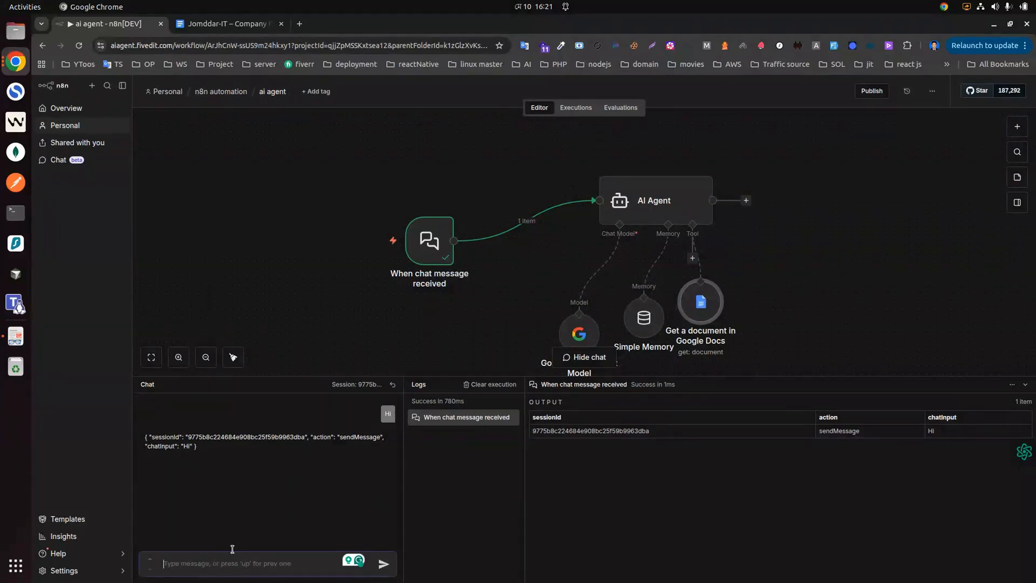
# Step: Send 'Hi' to the agent, check its Google Docs help reply, and move the Docs node right
pyautogui.write('Hi')
pyautogui.press('Return')
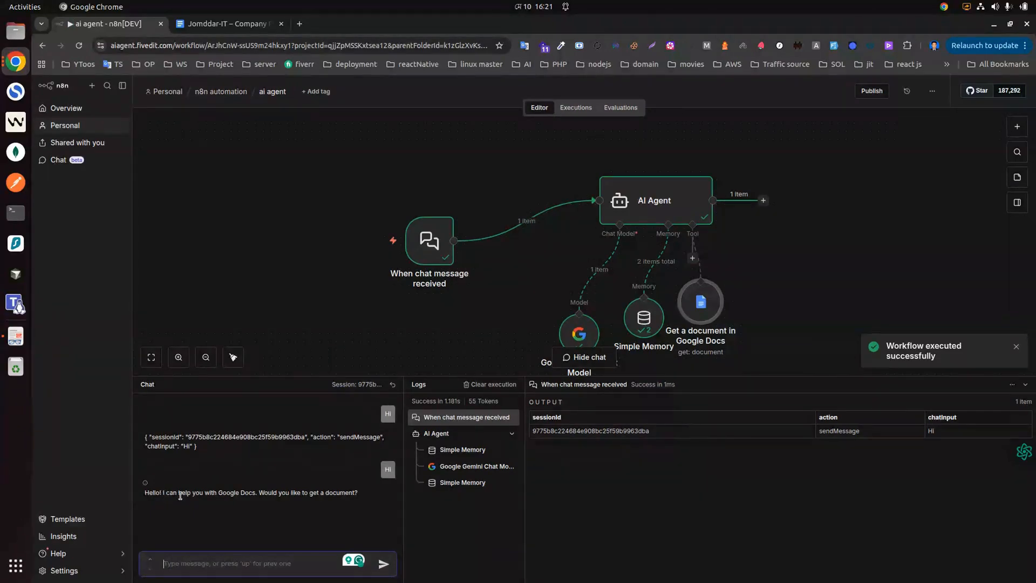
pyautogui.moveTo(164, 493); pyautogui.dragTo(359, 496)
pyautogui.click(258, 502)
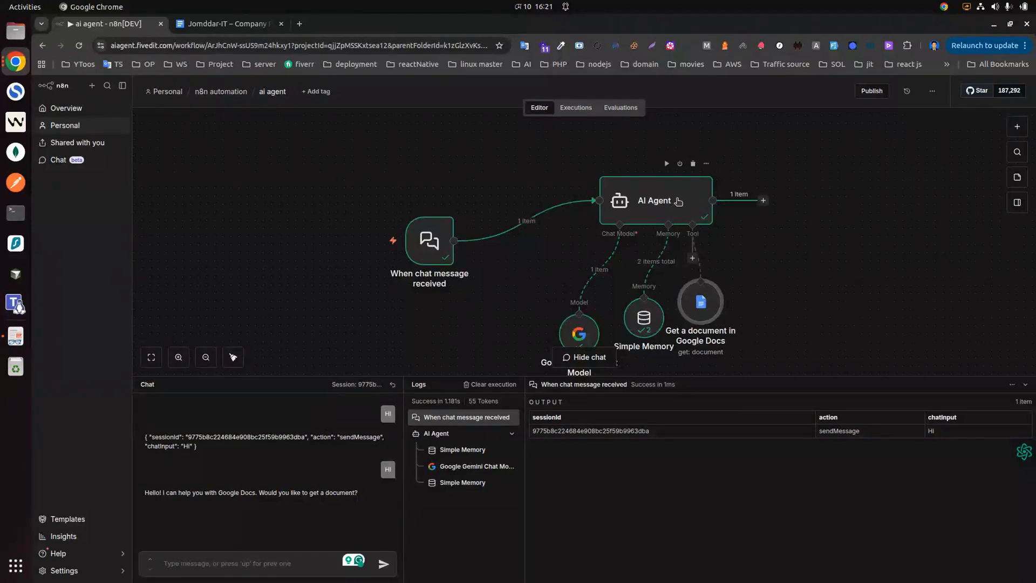
pyautogui.moveTo(709, 316); pyautogui.dragTo(762, 319)
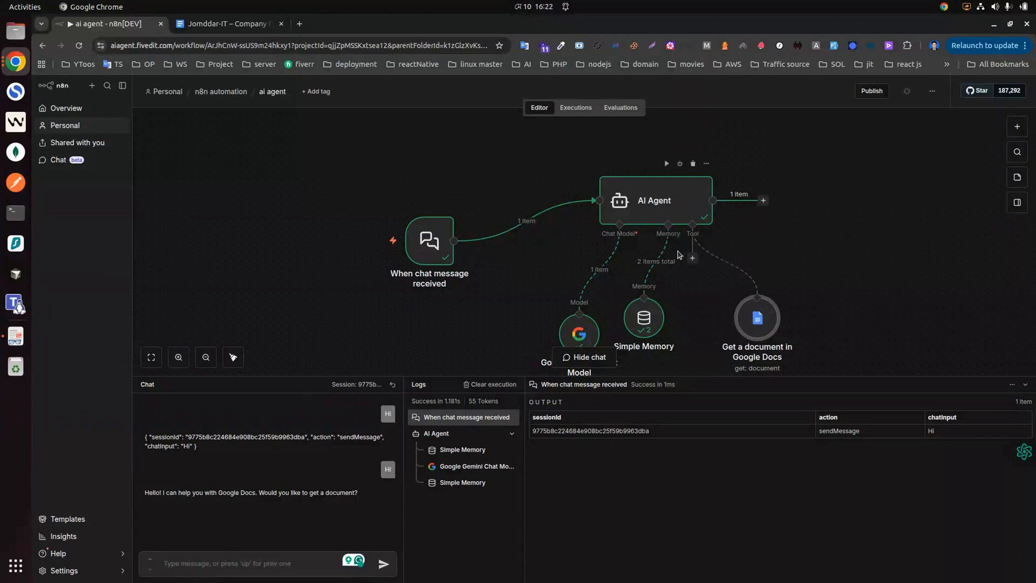
# Step: Add a System Message to the AI Agent: 'When some one ask jo… you find the infomation fro'
pyautogui.click(648, 206)
pyautogui.doubleClick(648, 206)
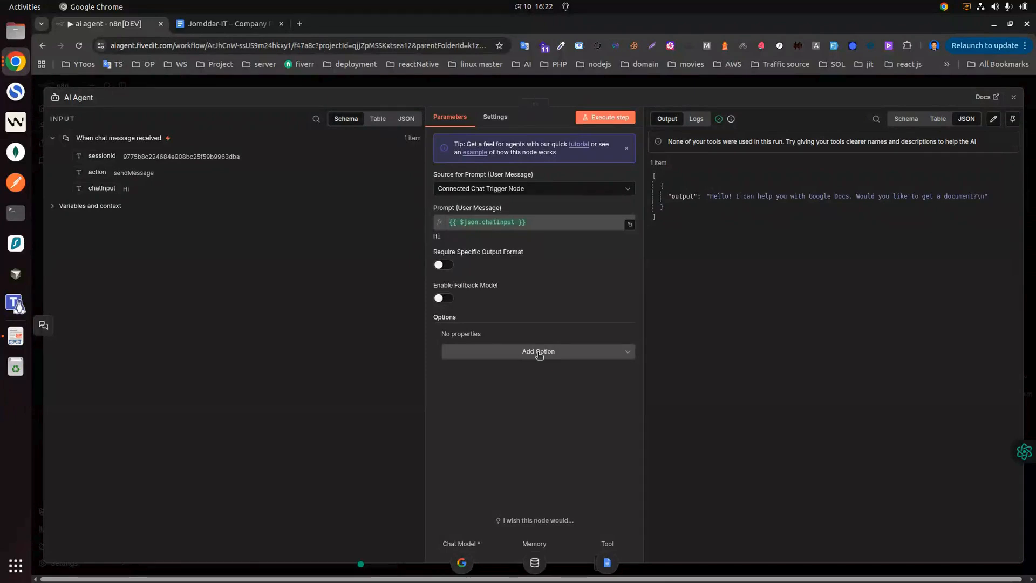
pyautogui.click(538, 352)
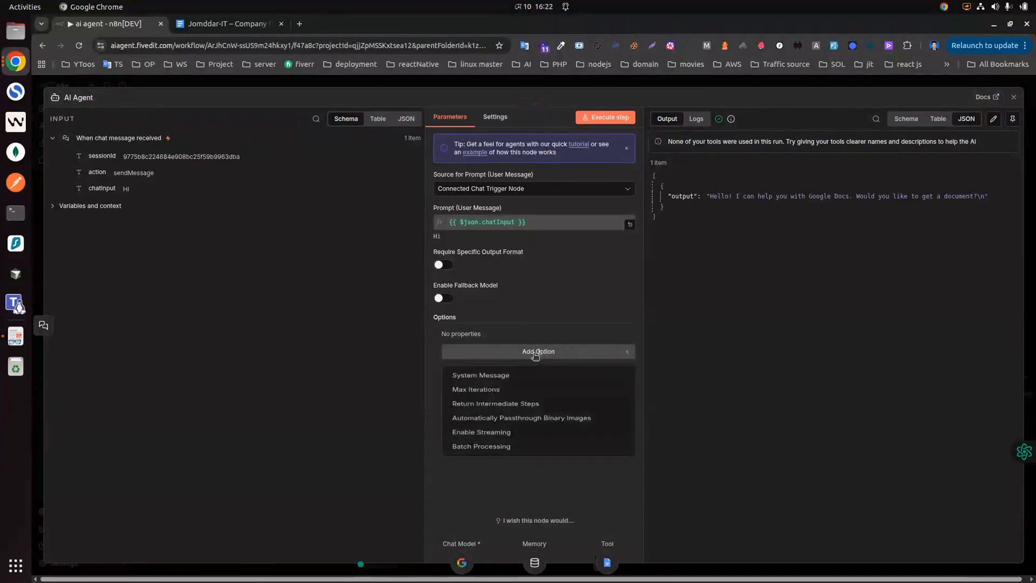
pyautogui.click(500, 380)
pyautogui.click(546, 359)
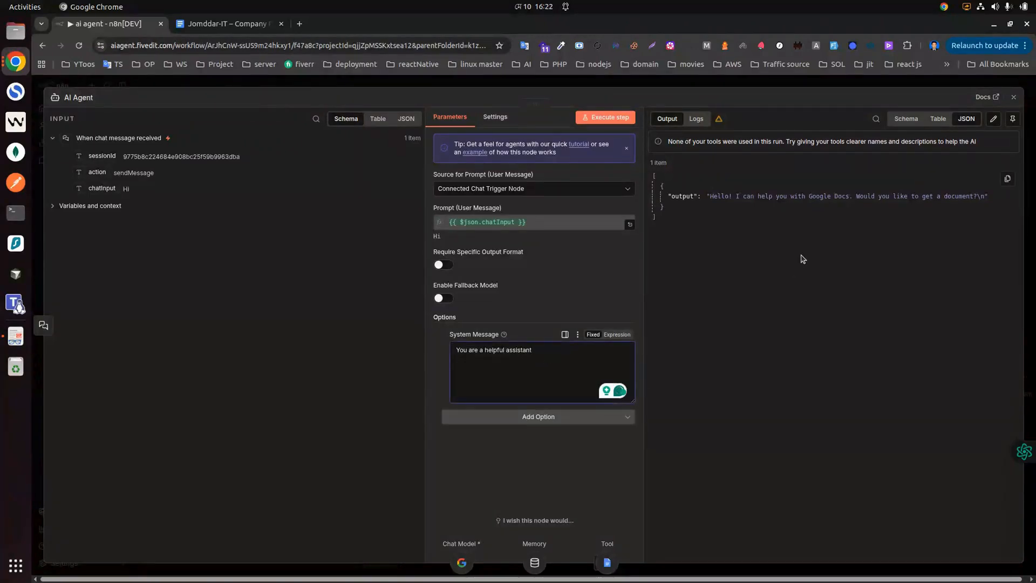
pyautogui.write('When some')
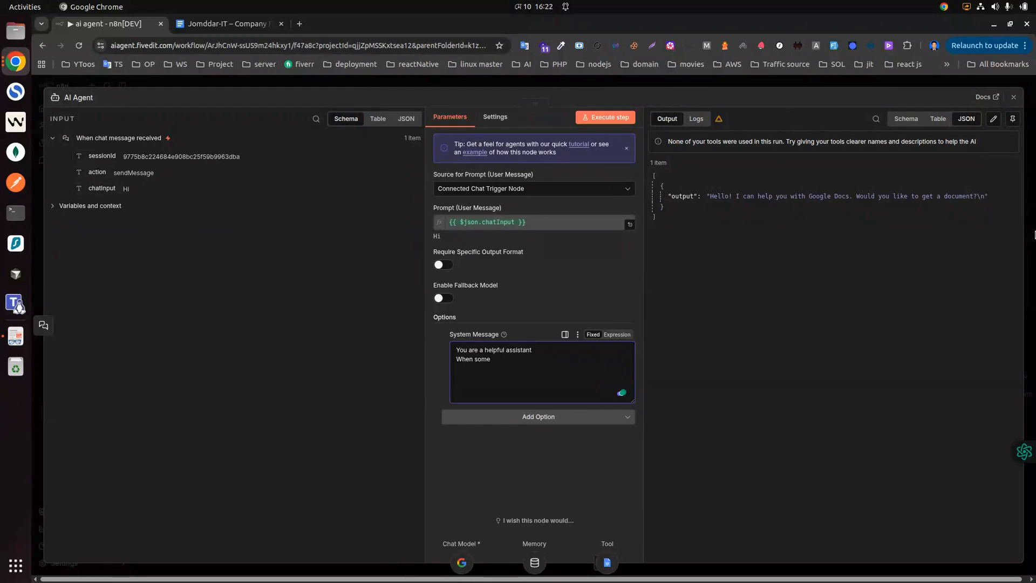
pyautogui.write(' one ask jomaddarit')
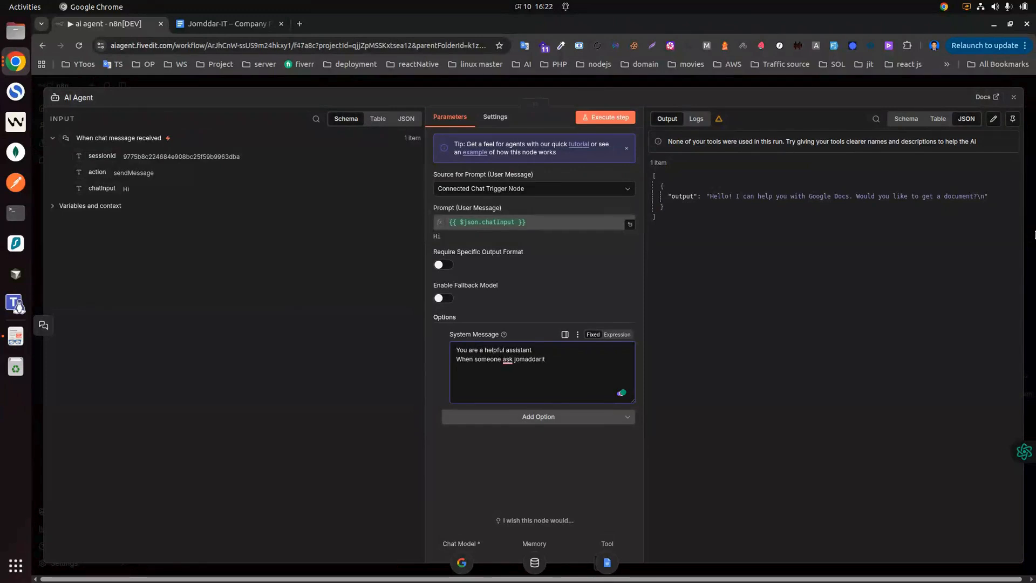
pyautogui.write('you ')
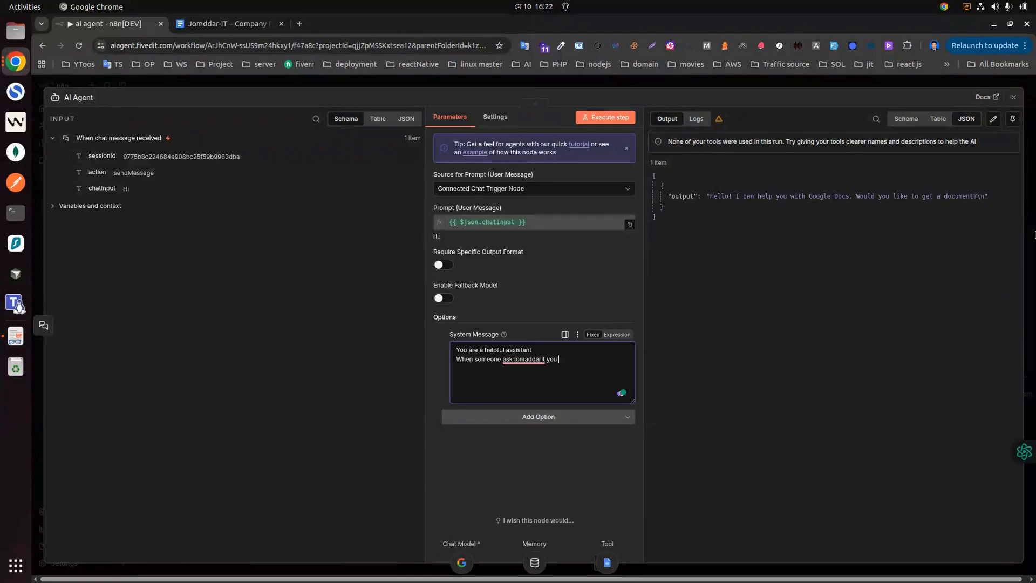
pyautogui.write('find the info')
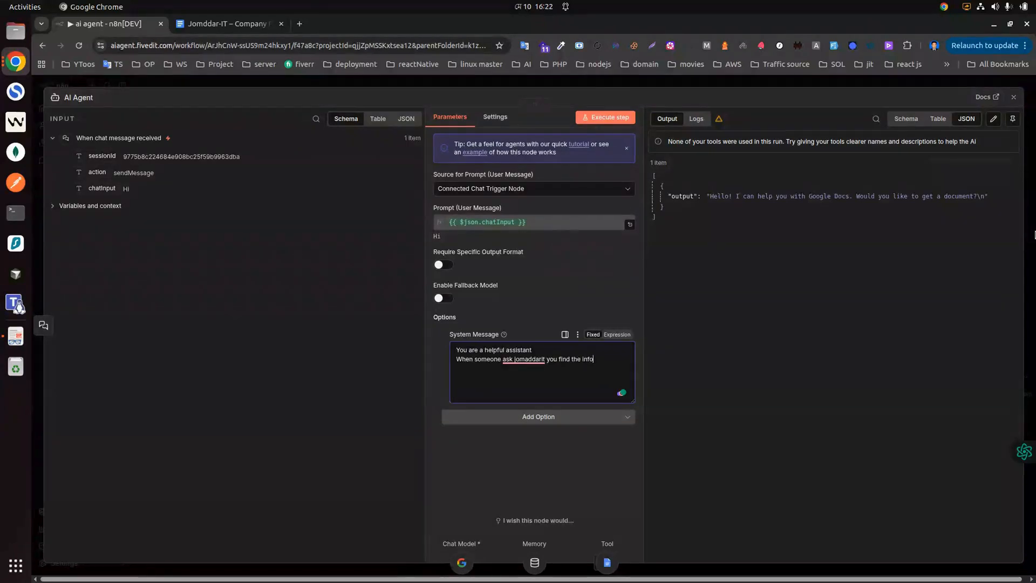
pyautogui.write('mation from')
pyautogui.click(1013, 96)
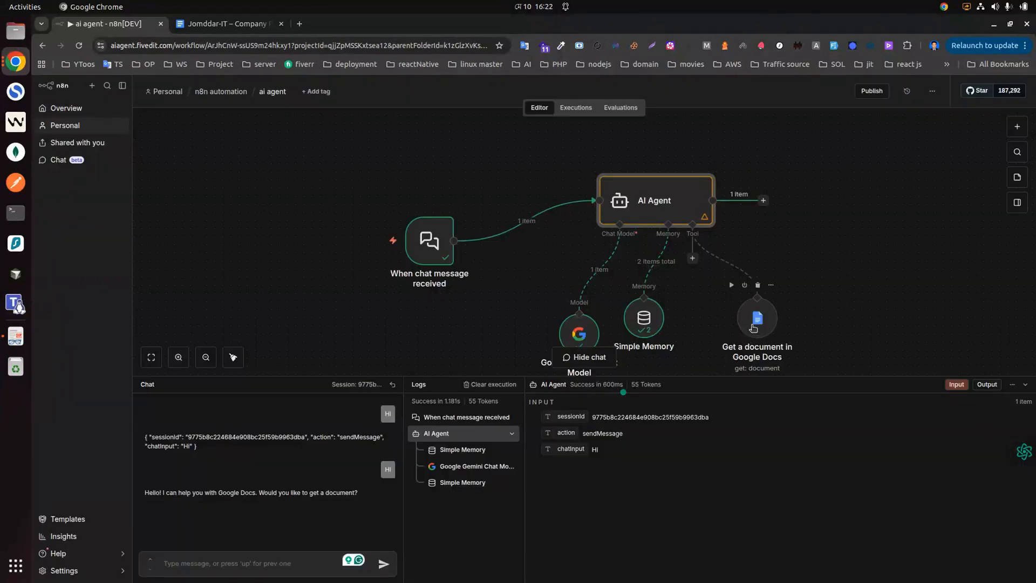
# Step: Rename the Google Docs tool node to 'jomaddarit' and confirm the new name
pyautogui.doubleClick(753, 328)
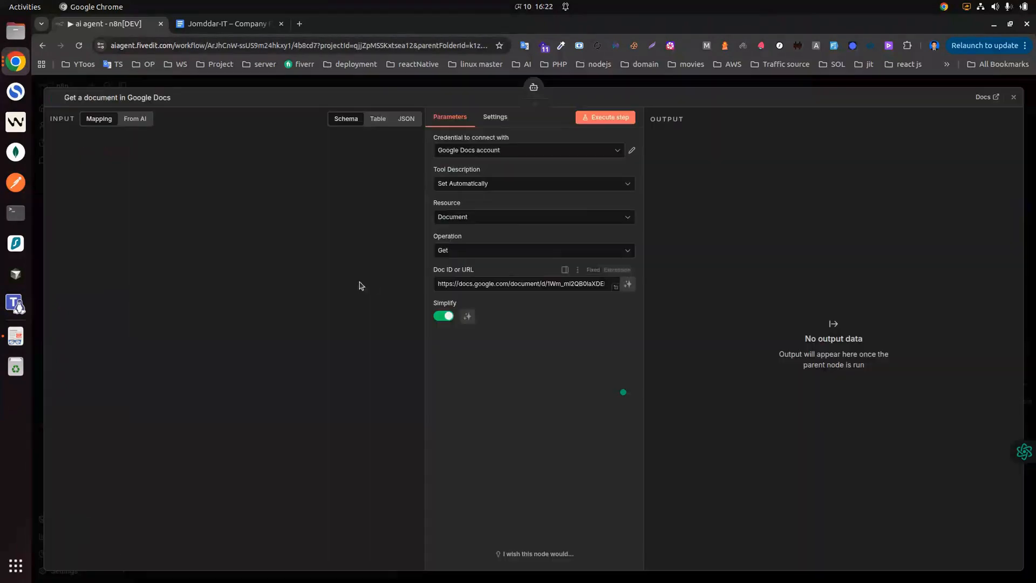
pyautogui.click(126, 98)
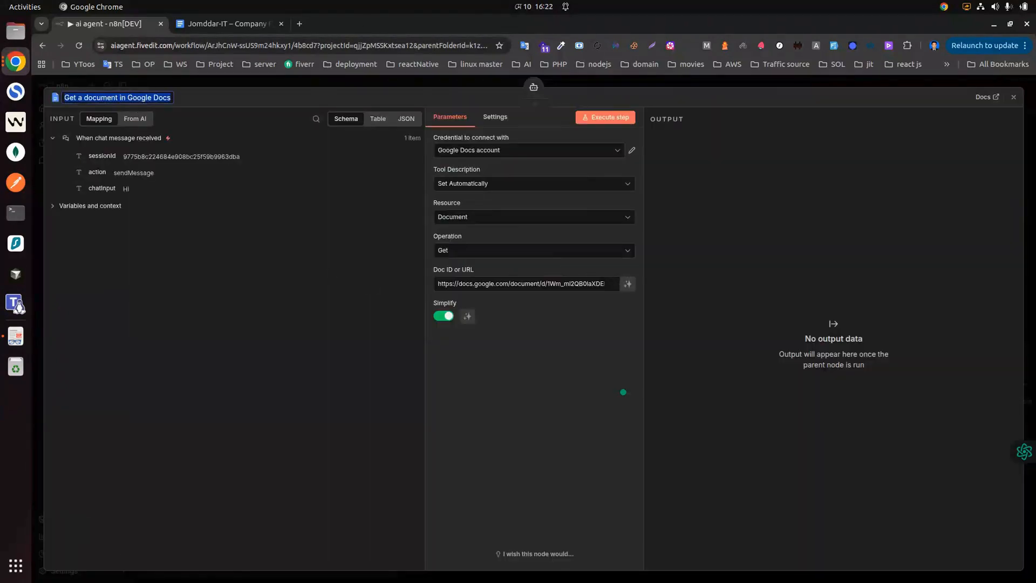
pyautogui.write('jd')
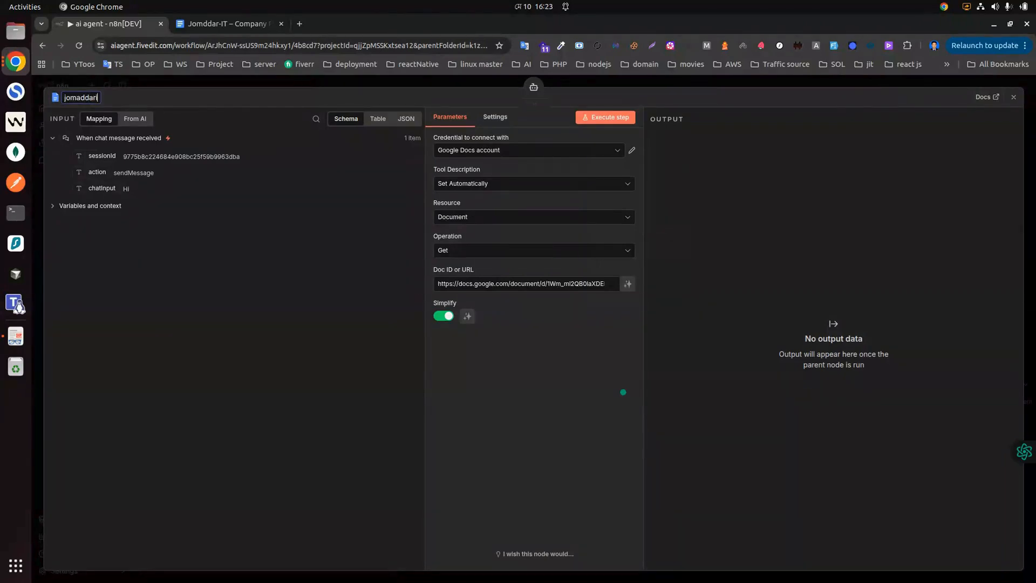
pyautogui.hotkey('ctrl', 'a')
pyautogui.click(1014, 97)
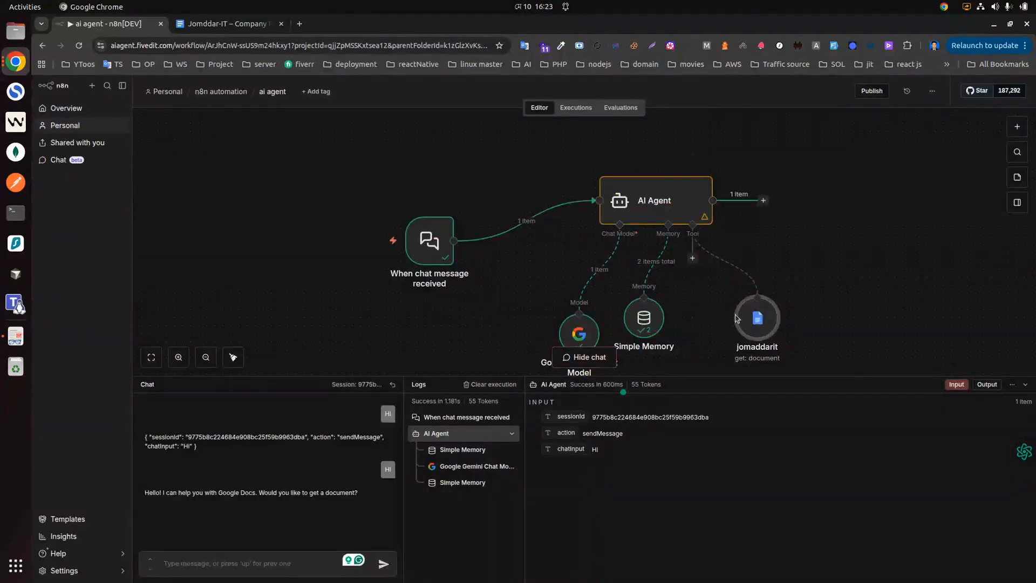
pyautogui.doubleClick(758, 317)
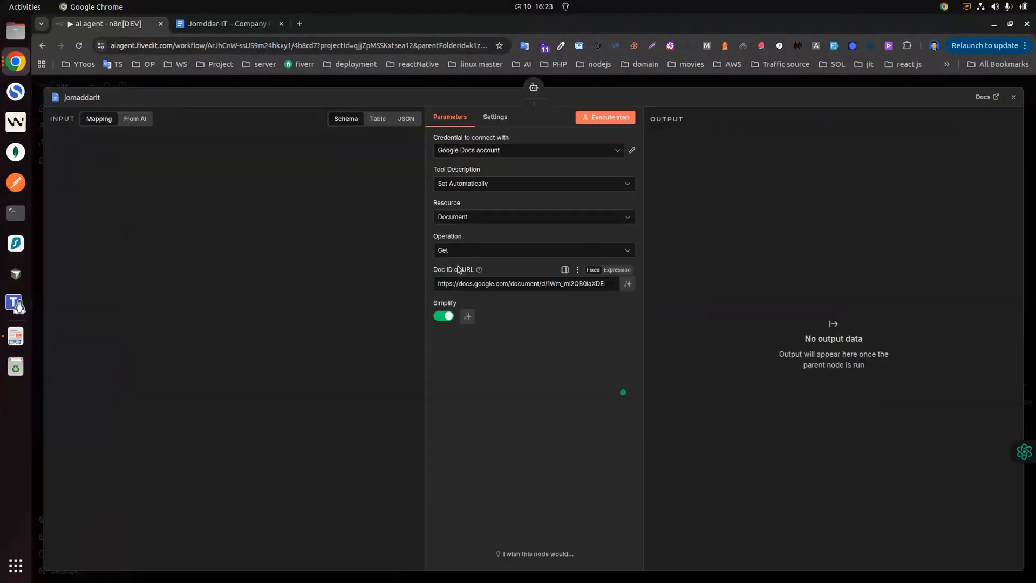
pyautogui.click(1014, 97)
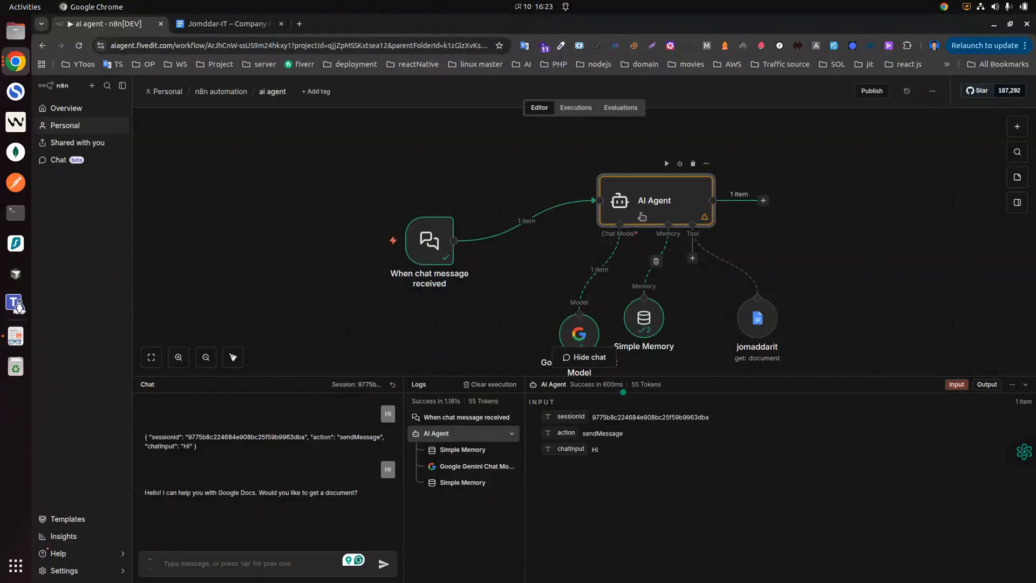
# Step: Append 'this tools' to the AI Agent's system message, undoing an accidental URL paste
pyautogui.doubleClick(642, 216)
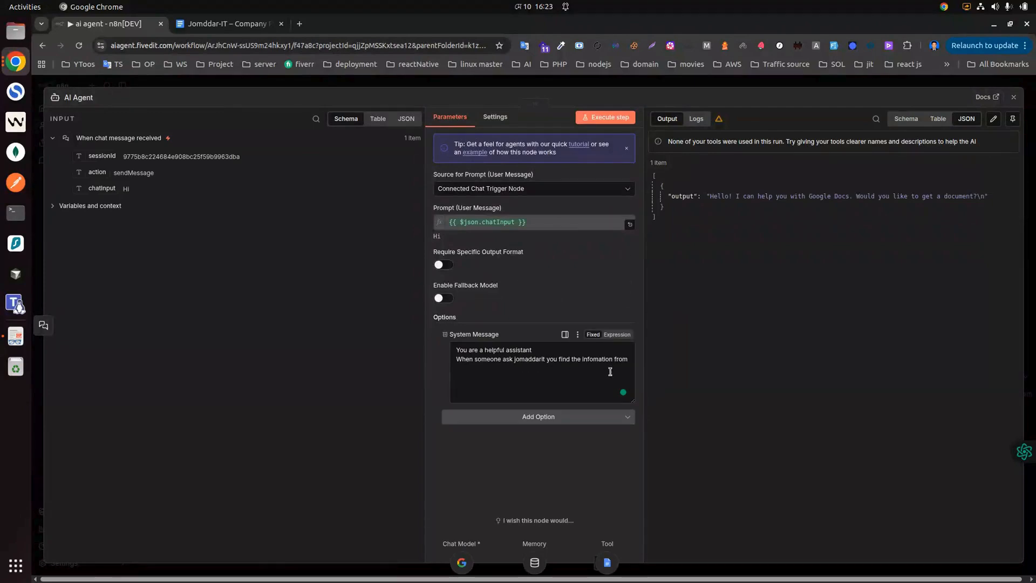
pyautogui.click(630, 361)
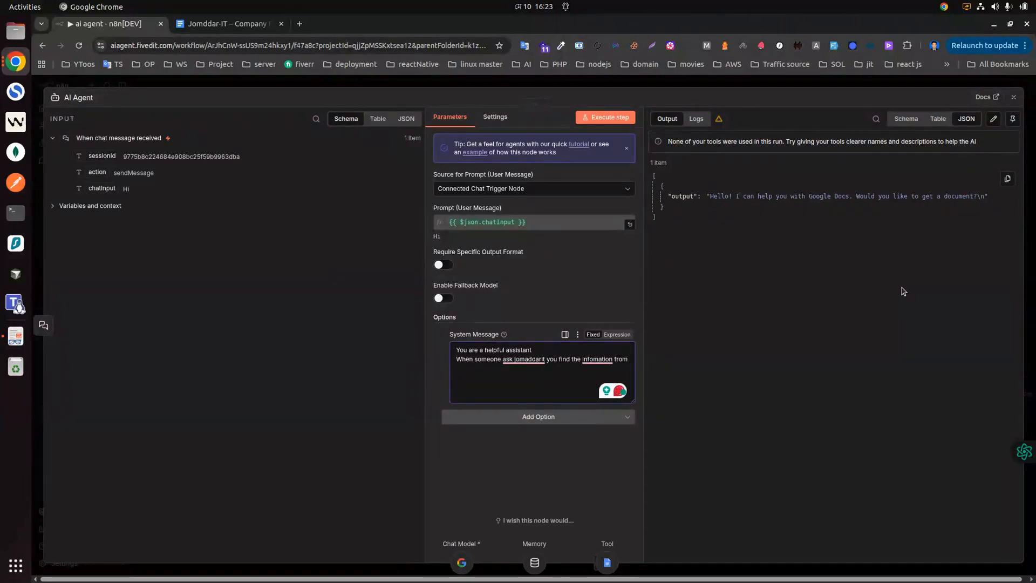
pyautogui.write('this tools')
pyautogui.hotkey('ctrl', 'z')
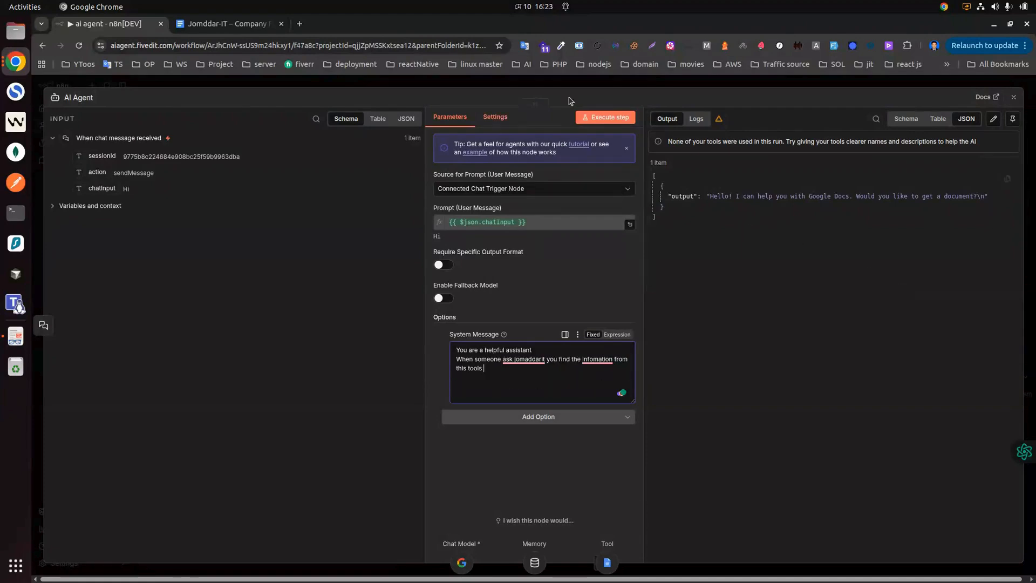
pyautogui.click(1013, 97)
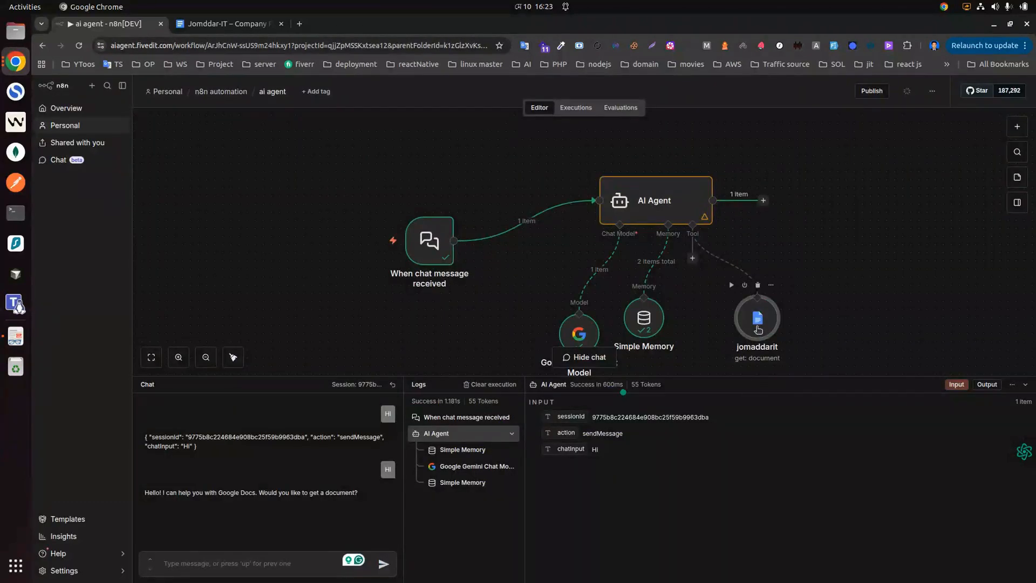
# Step: Copy the 'jomaddarit' node name and paste it after 'this tools' in the system message
pyautogui.doubleClick(757, 328)
pyautogui.click(89, 98)
pyautogui.hotkey('ctrl', 'c')
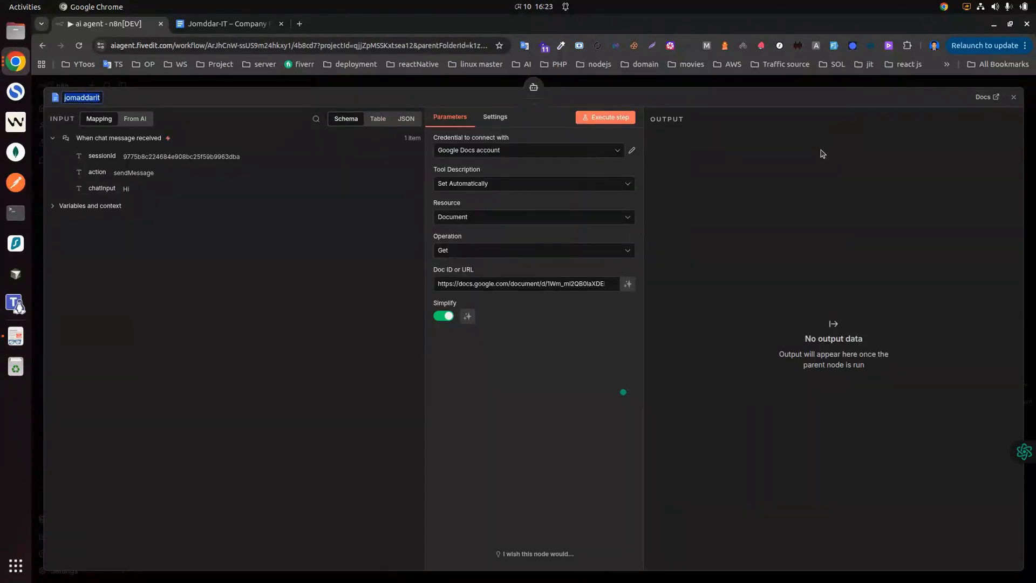
pyautogui.click(1015, 97)
pyautogui.doubleClick(642, 216)
pyautogui.click(503, 371)
pyautogui.hotkey('ctrl', 'v')
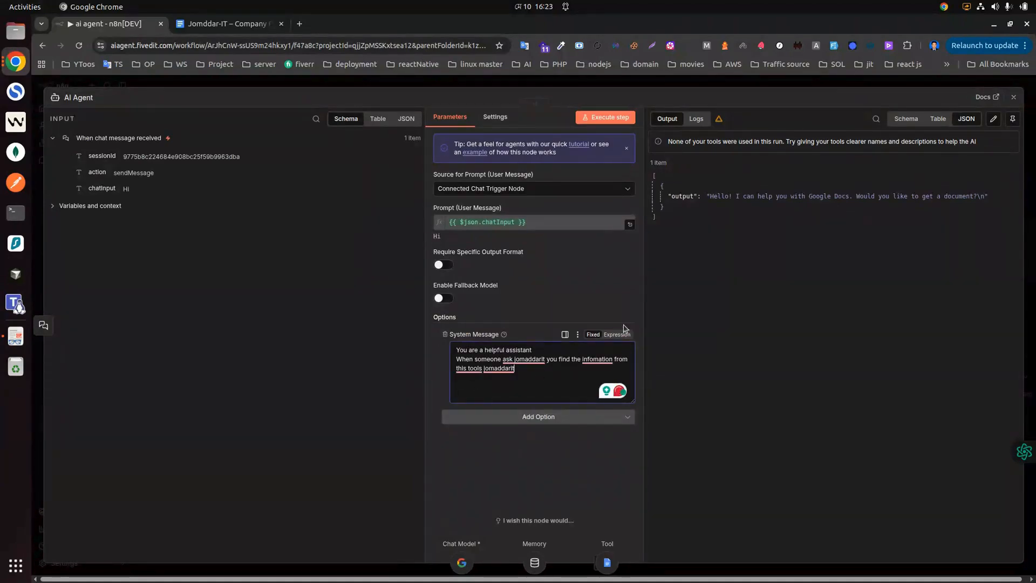
pyautogui.click(1015, 99)
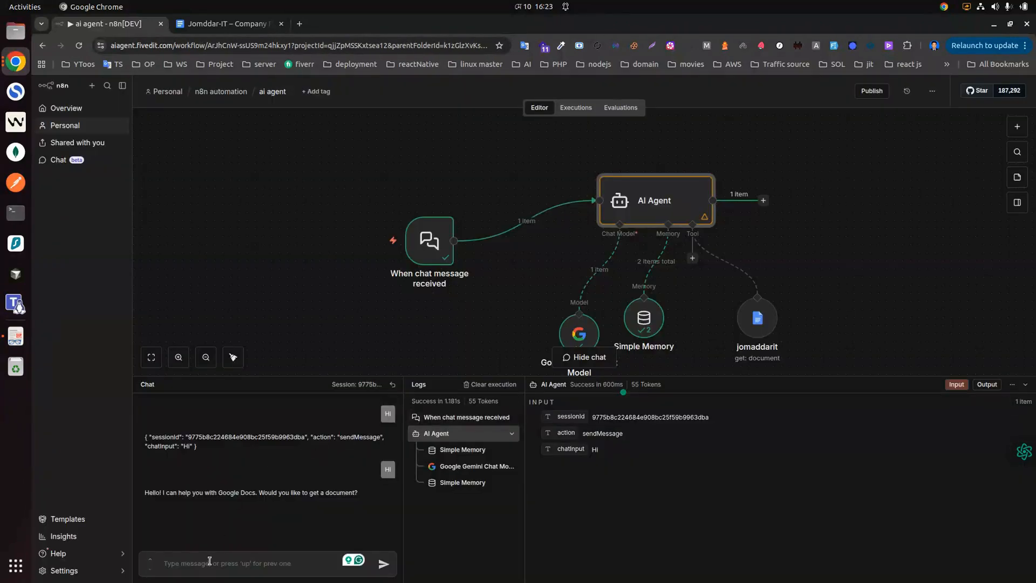
# Step: Ask the agent 'Do you know about jomaddarit?' and open the red jomaddarit node's Forbidden error details
pyautogui.write('Do you know about jomaddarit?')
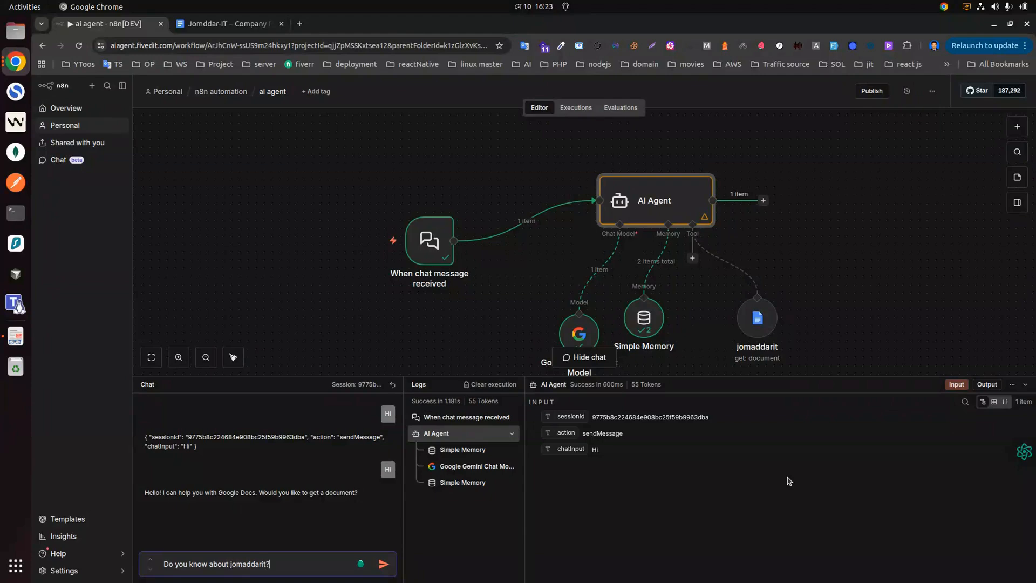
pyautogui.press('Return')
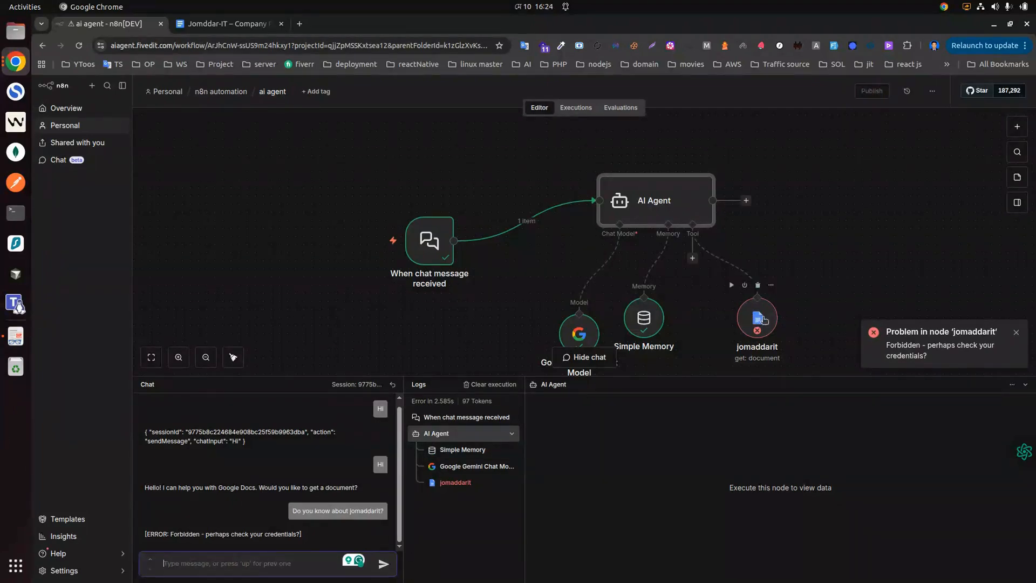
pyautogui.click(760, 323)
pyautogui.doubleClick(759, 321)
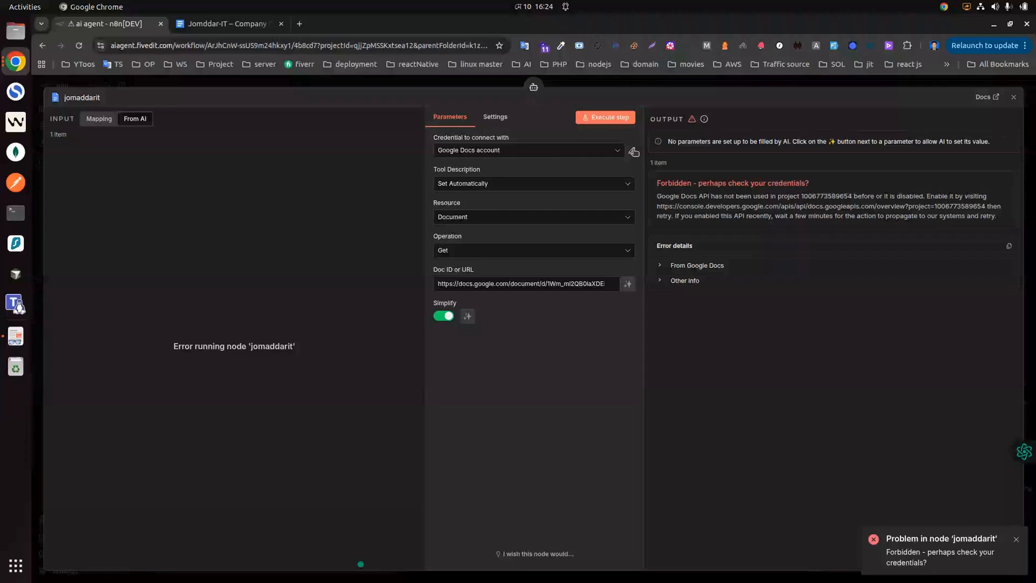
# Step: Search 'google cloud console' in a new Chrome tab to reach the Cloud console
pyautogui.click(301, 24)
pyautogui.write('cl')
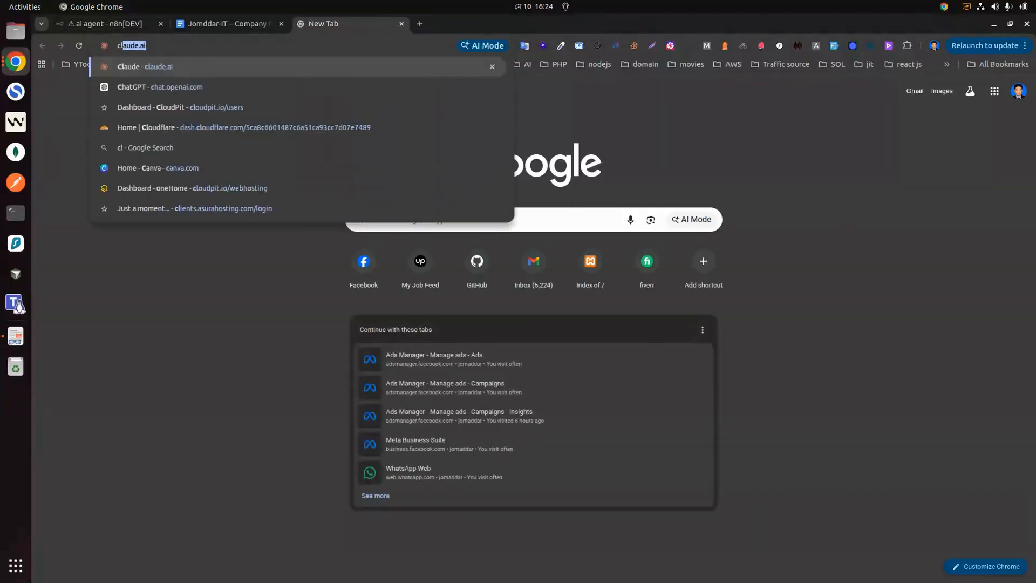
pyautogui.press('BackSpace')
pyautogui.press('BackSpace')
pyautogui.press('BackSpace')
pyautogui.write('g')
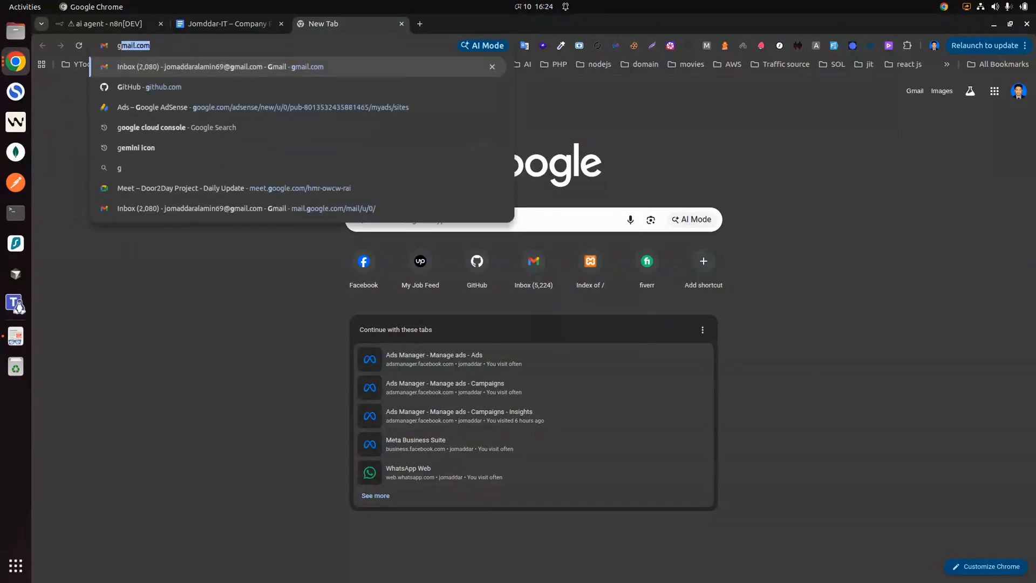
pyautogui.write('oo')
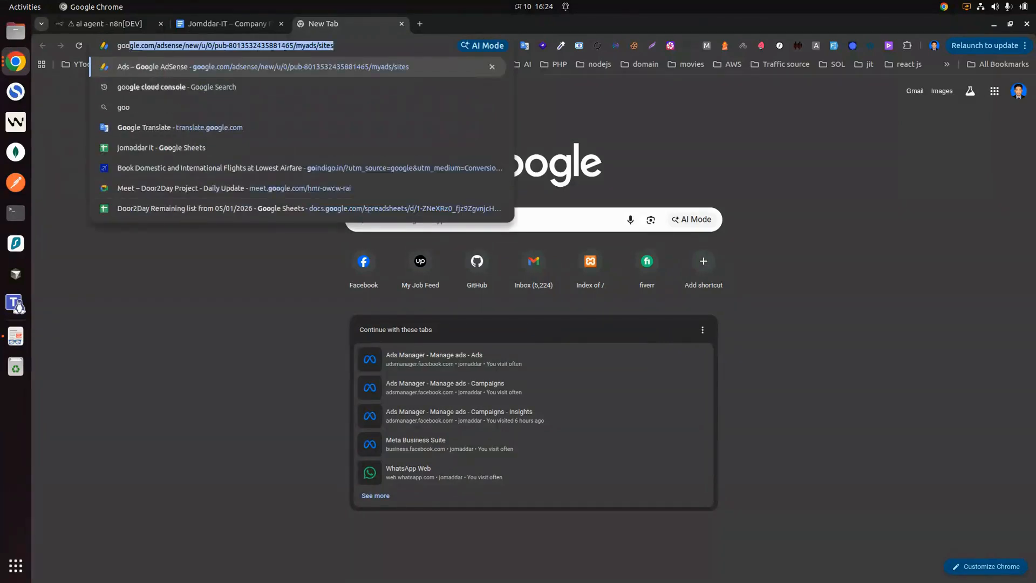
pyautogui.write('lge c')
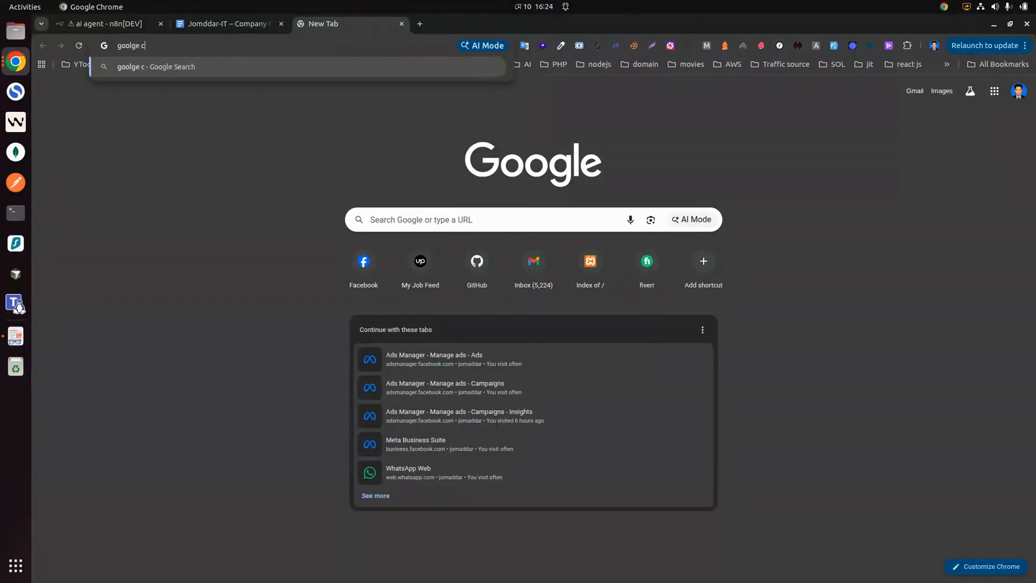
pyautogui.write('loud c')
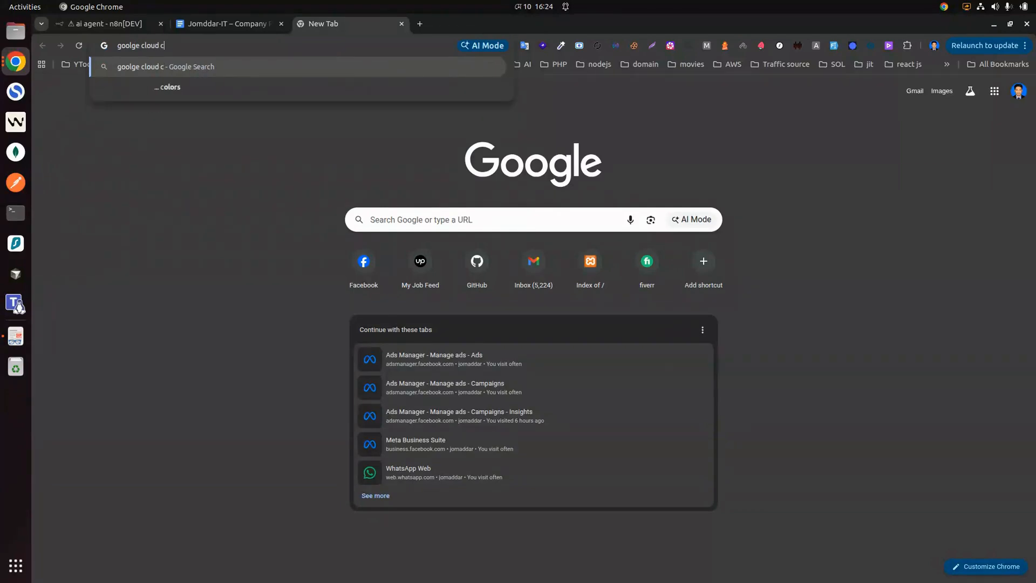
pyautogui.write('onsole')
pyautogui.press('Return')
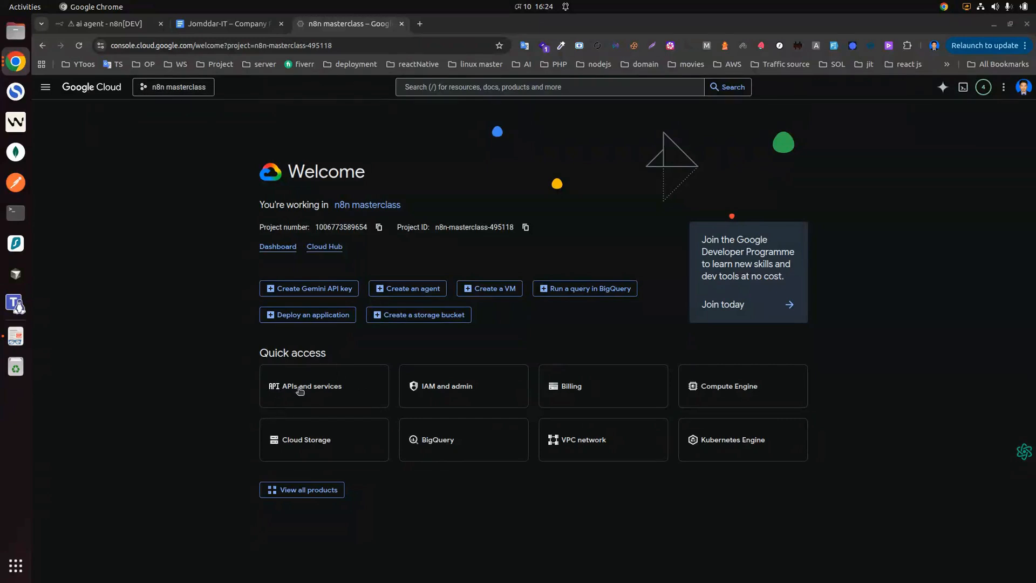
# Step: Enable the Google Docs API from the APIs and services Library, then close the Cloud console tab
pyautogui.click(327, 392)
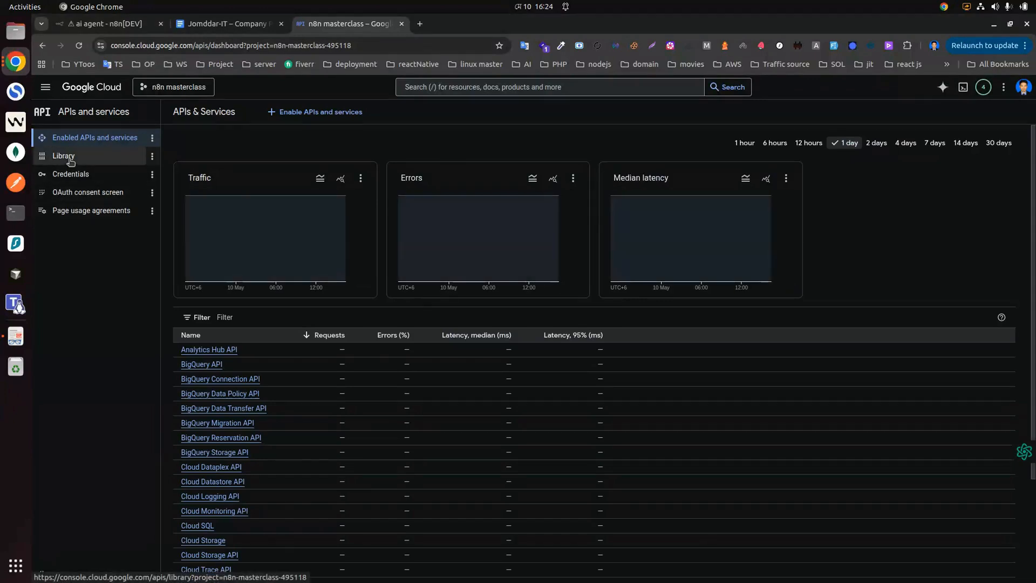
pyautogui.click(71, 158)
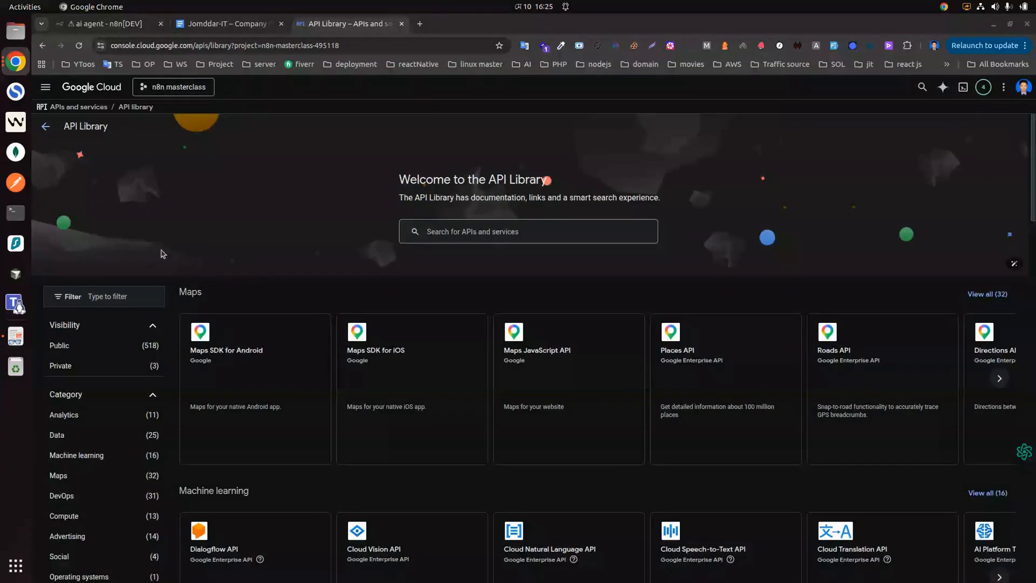
pyautogui.click(473, 236)
pyautogui.write('google doc')
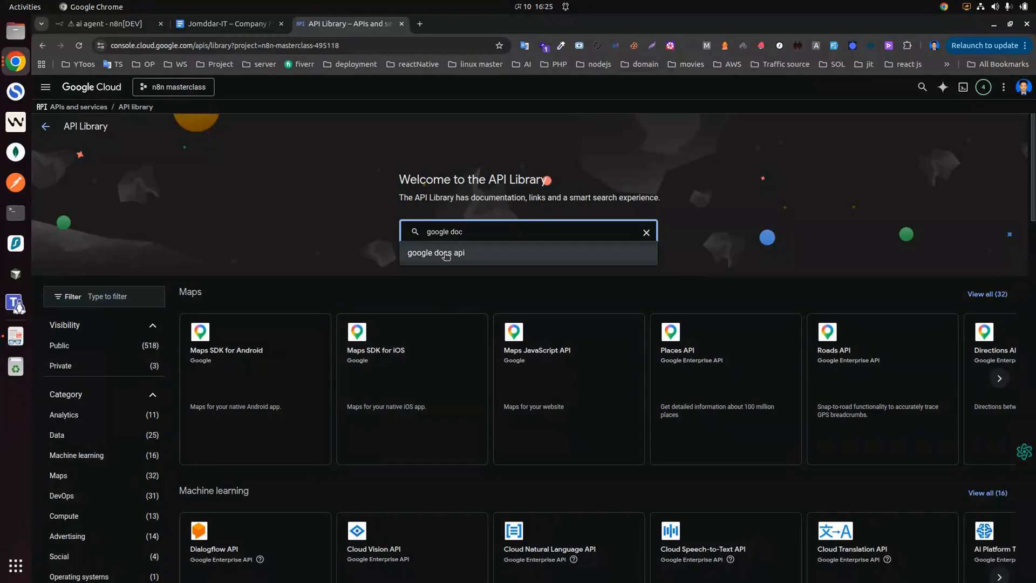
pyautogui.click(446, 254)
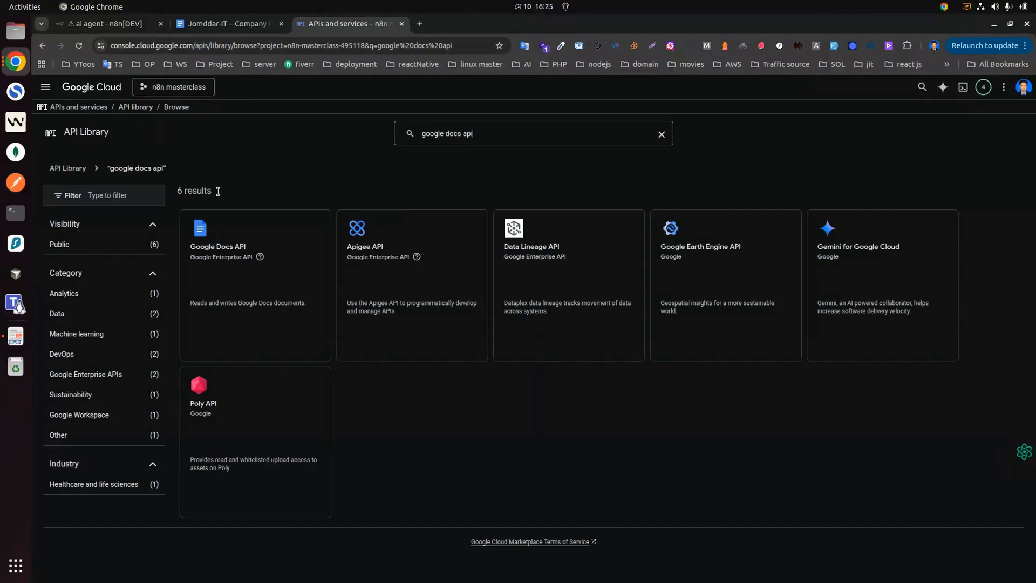
pyautogui.click(227, 252)
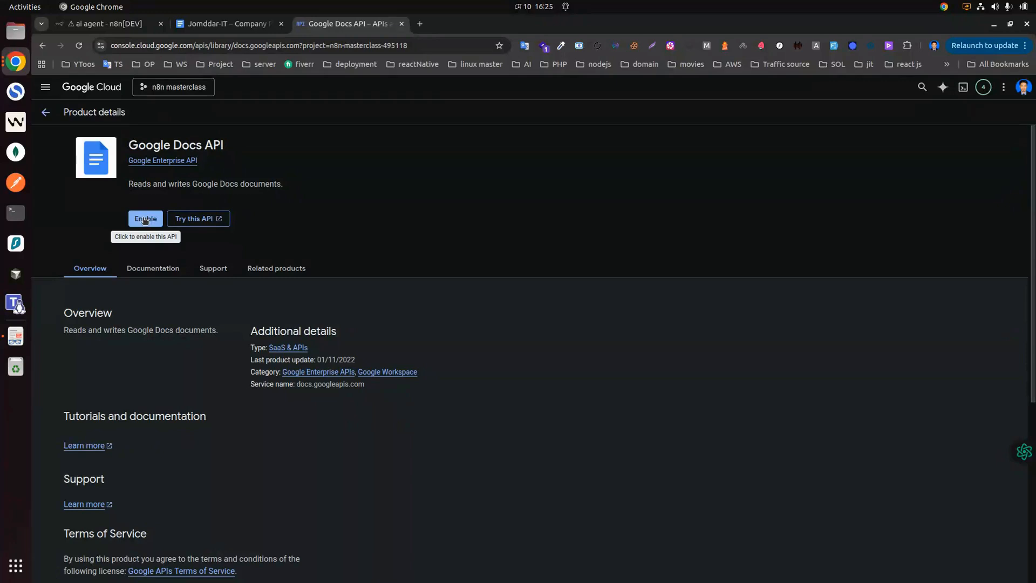
pyautogui.click(144, 220)
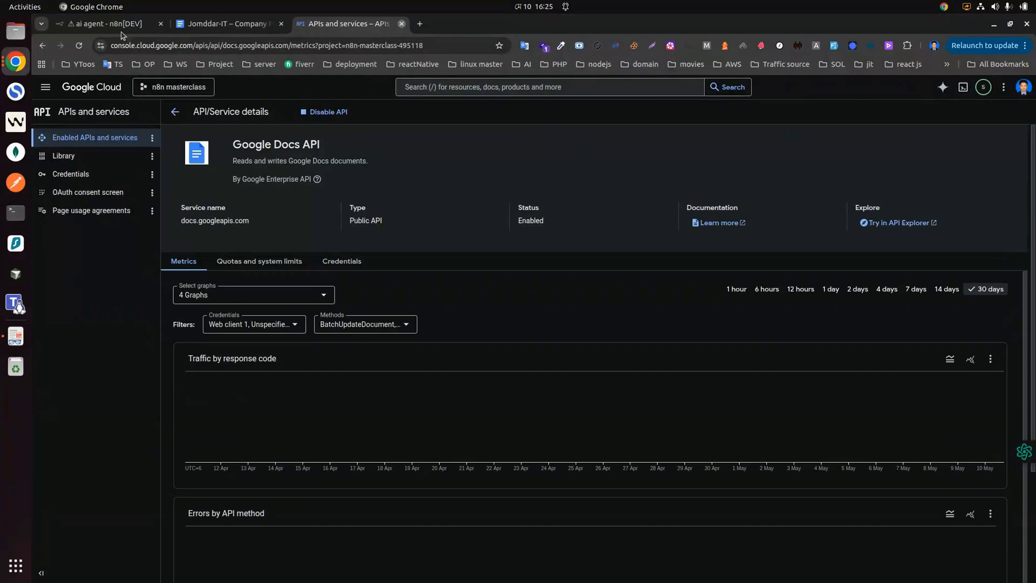
pyautogui.hotkey('ctrl', 'w')
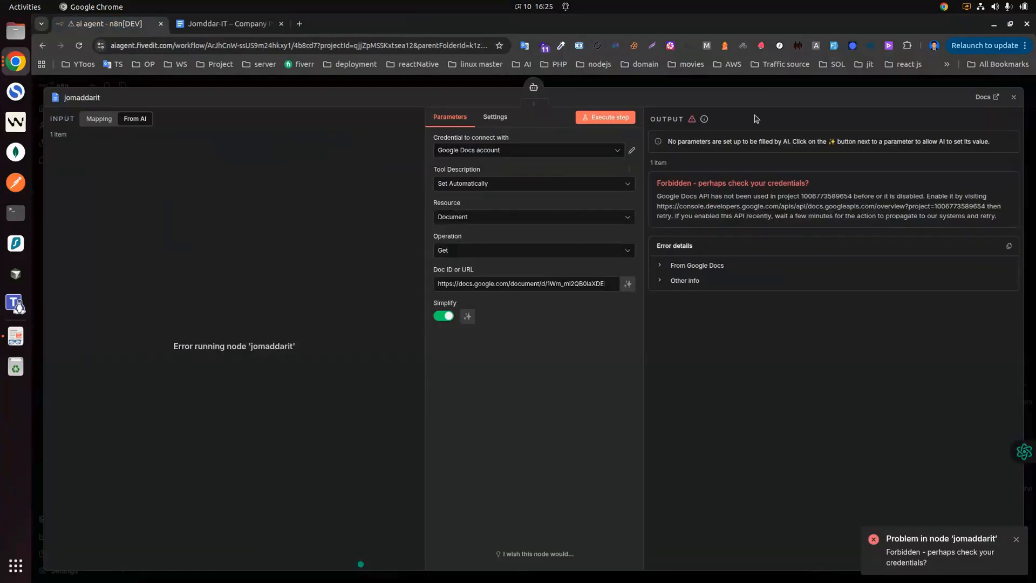
# Step: Resend the jomaddarit question and review the services listed in the agent's successful reply
pyautogui.click(1015, 99)
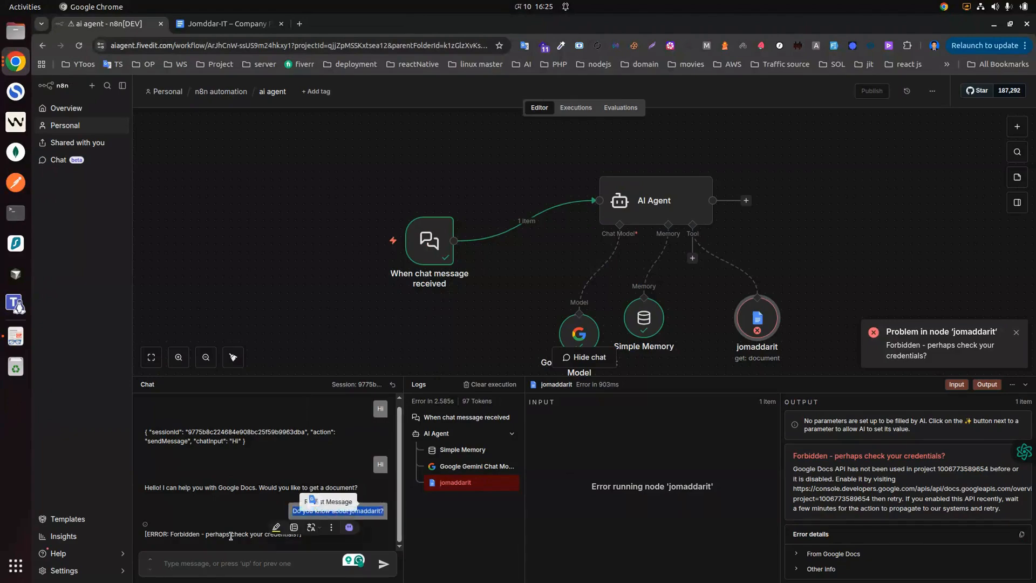
pyautogui.press('Up')
pyautogui.press('Return')
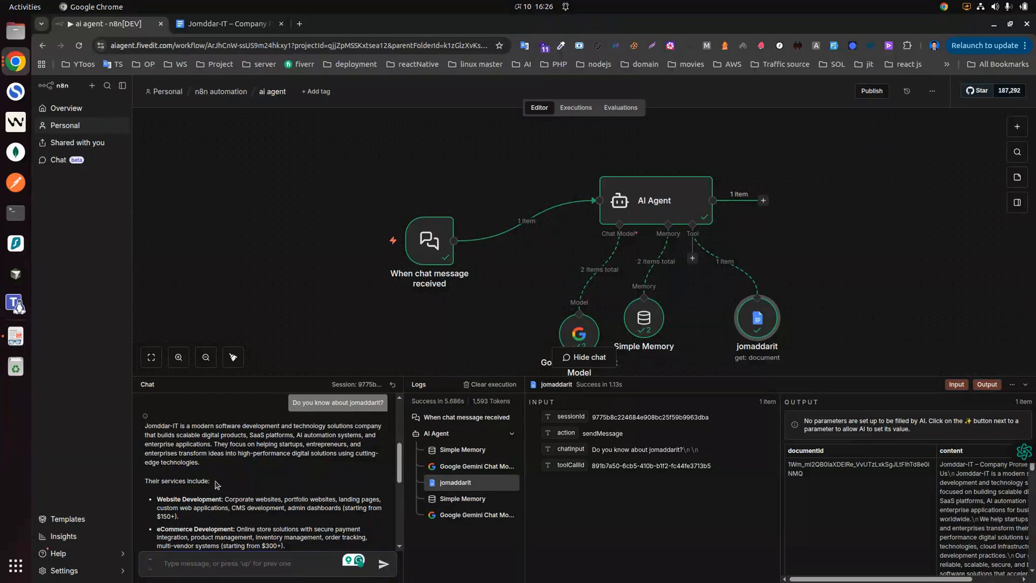
pyautogui.scroll(-1, 210, 483)
pyautogui.moveTo(157, 439); pyautogui.dragTo(248, 516)
pyautogui.scroll(-3, 297, 467)
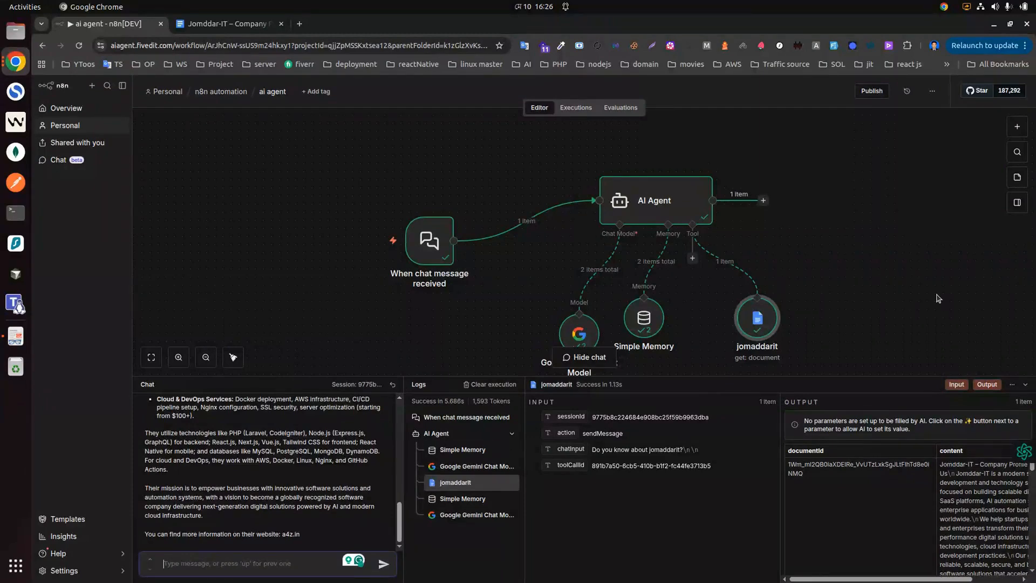
# Step: Ask the agent 'tara ki ki service dey?' about the company's services
pyautogui.write('webs')
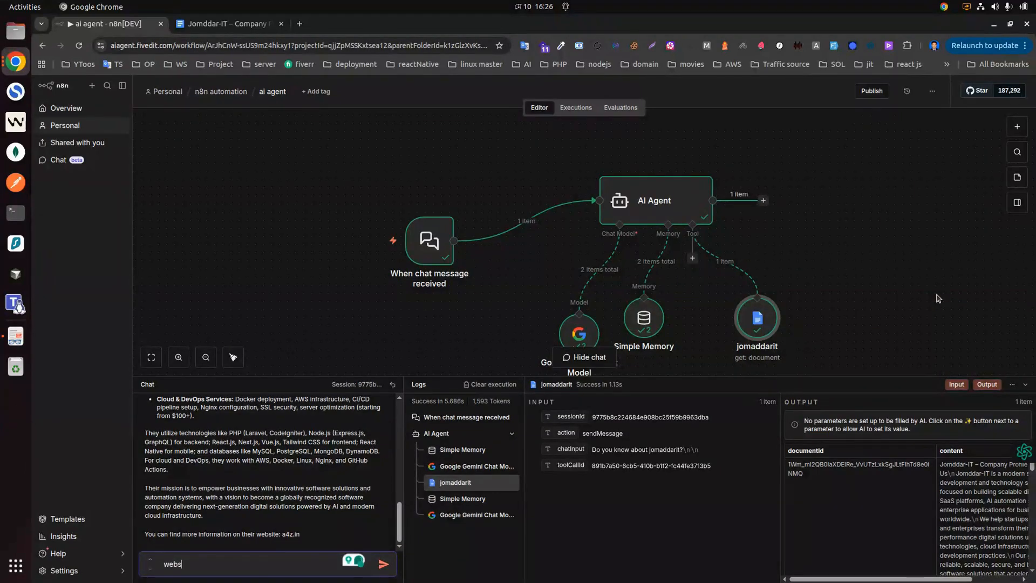
pyautogui.press('BackSpace')
pyautogui.press('BackSpace')
pyautogui.press('BackSpace')
pyautogui.press('BackSpace')
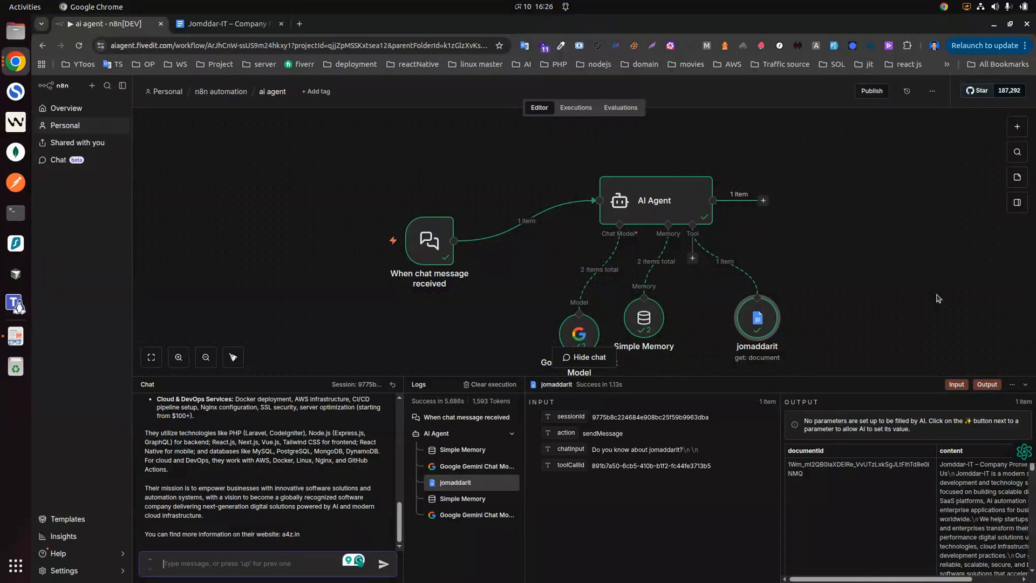
pyautogui.write('tara ki ki service dey')
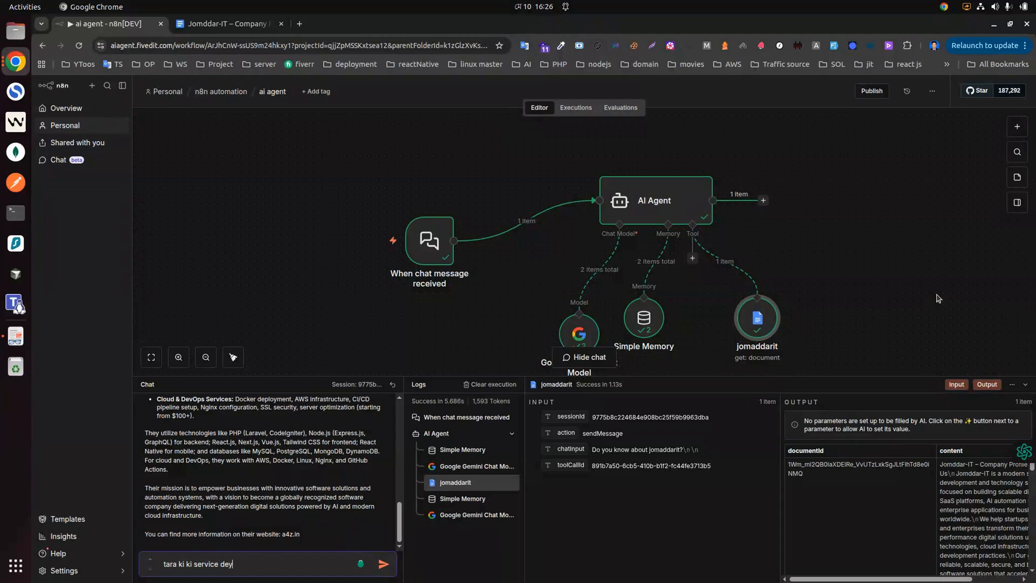
pyautogui.write('?')
pyautogui.press('Return')
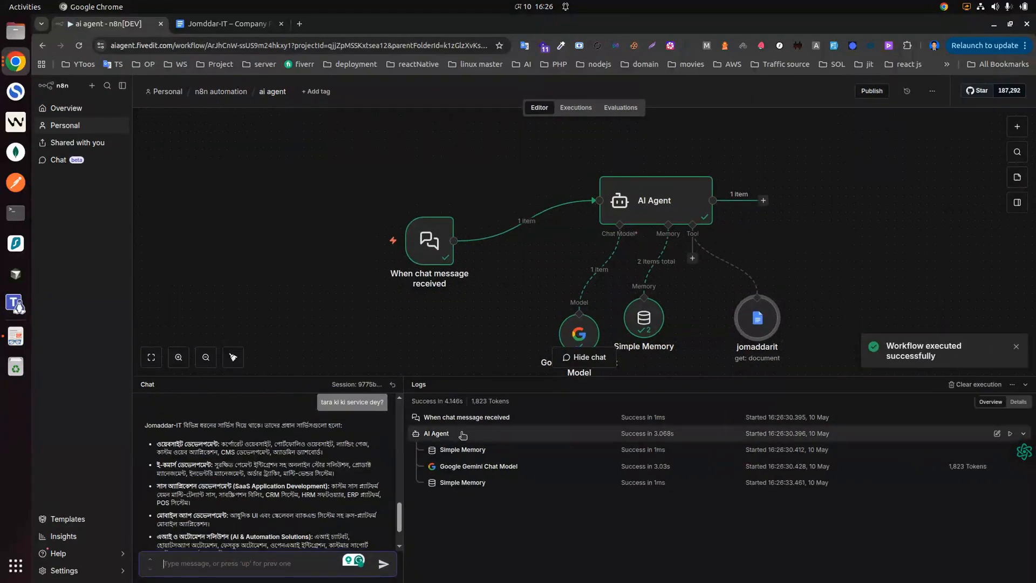
pyautogui.scroll(-2, 193, 459)
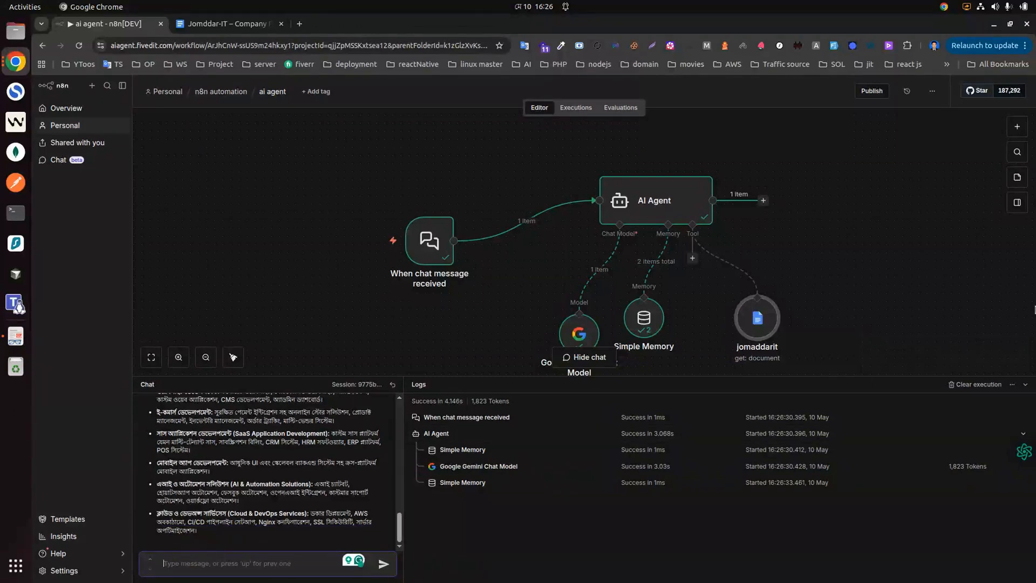
# Step: Ask 'Ecommerce website banate koto taka lagbe?', which fails with a too-many-requests error
pyautogui.write('we')
pyautogui.press('BackSpace')
pyautogui.press('BackSpace')
pyautogui.write('E')
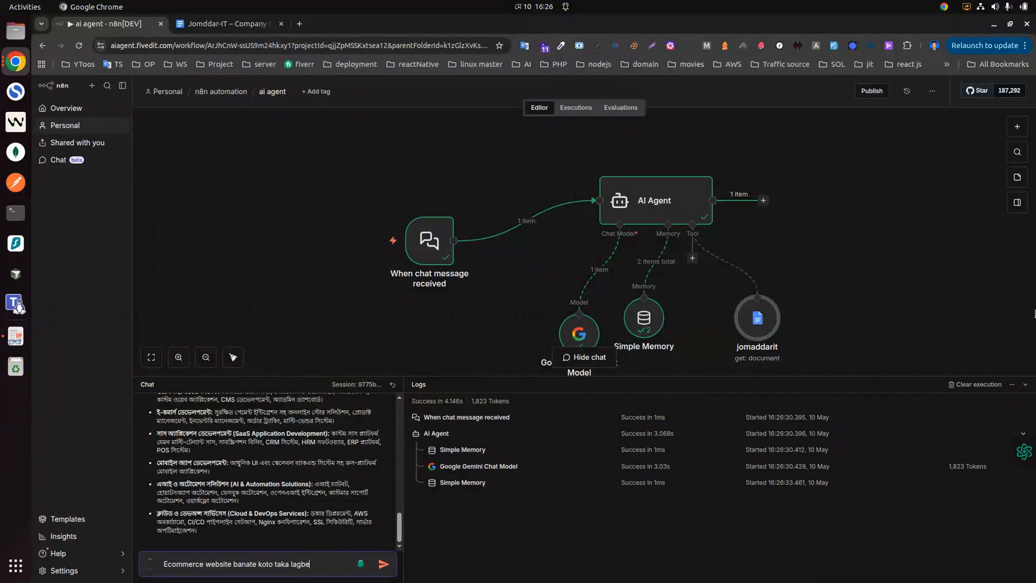
pyautogui.press('Return')
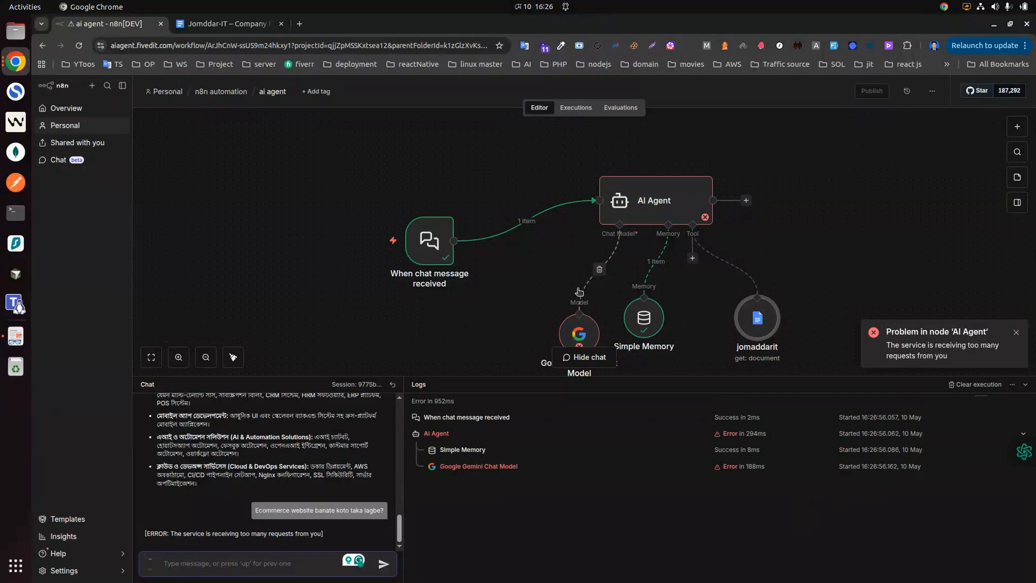
pyautogui.scroll(-1, 584, 304)
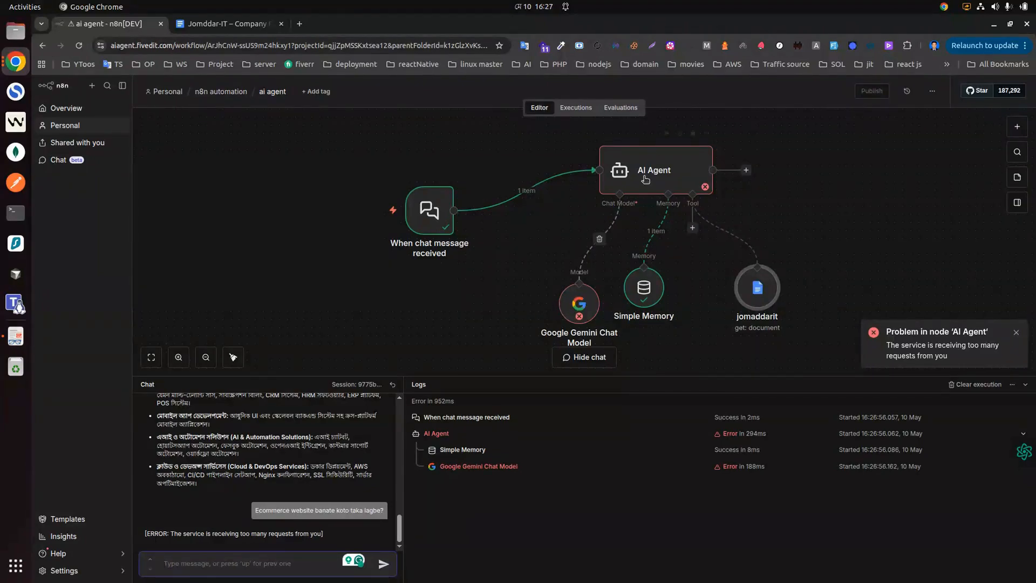
# Step: Switch the failing Google Gemini Chat Model to another saved Gemini API credential
pyautogui.doubleClick(576, 300)
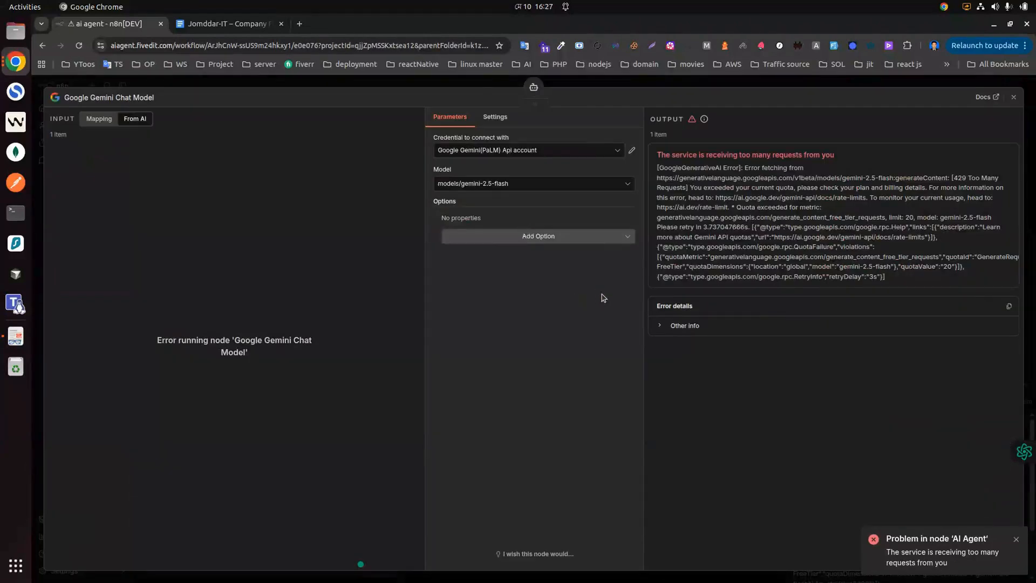
pyautogui.click(517, 151)
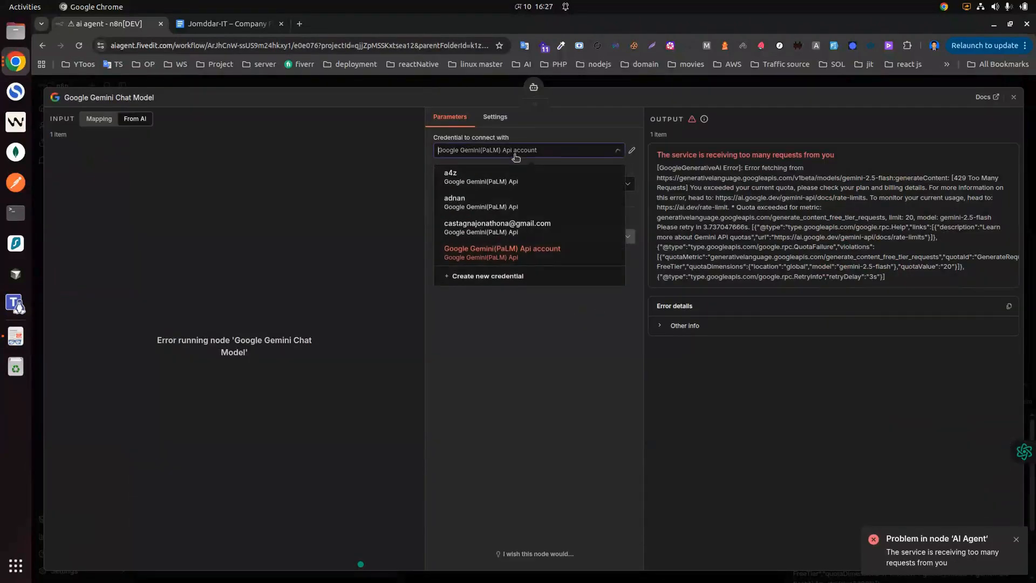
pyautogui.click(488, 208)
pyautogui.click(1014, 97)
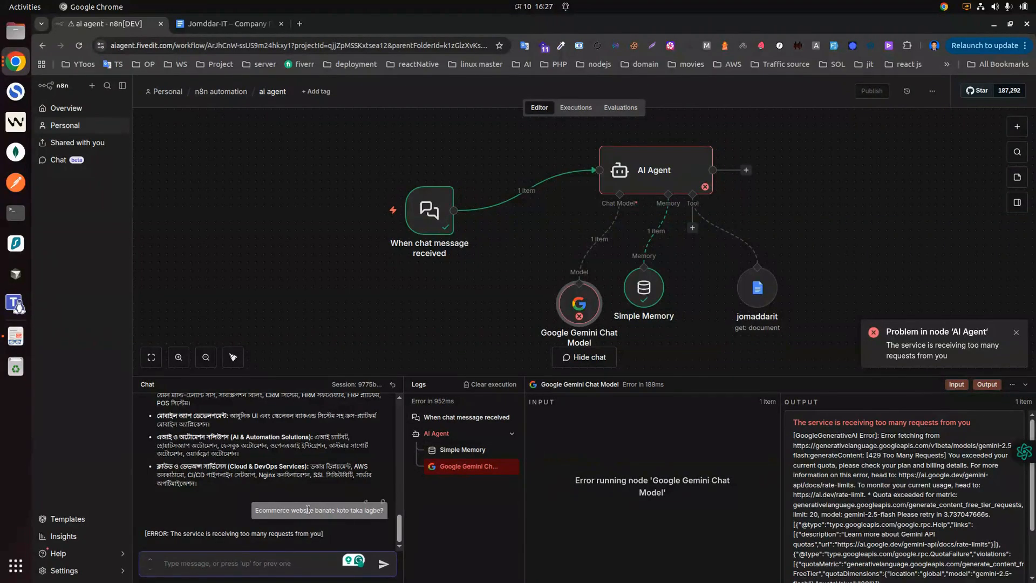
# Step: Resend the ecommerce cost question and highlight the $300+ starting price in the reply
pyautogui.press('Up')
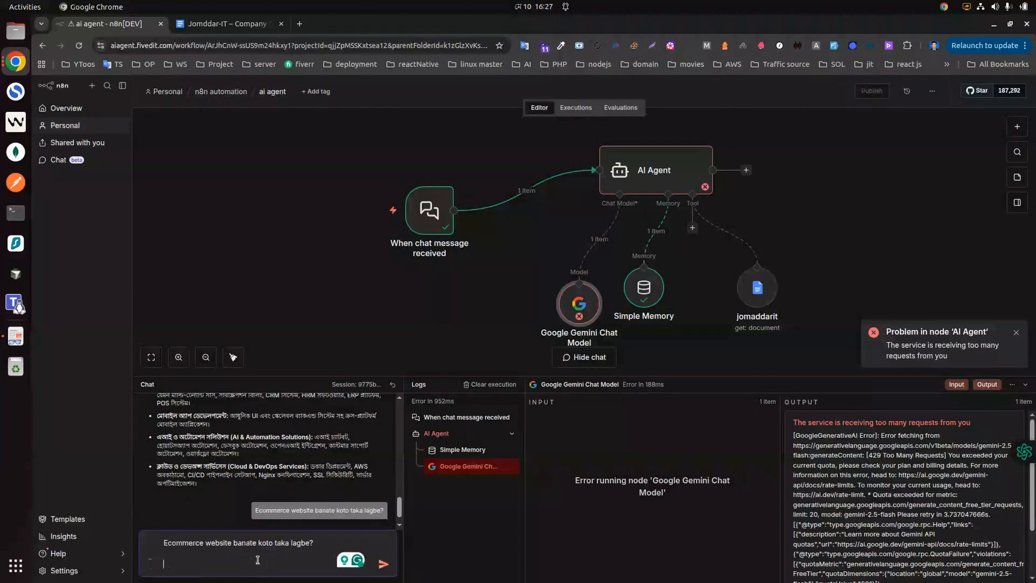
pyautogui.press('Return')
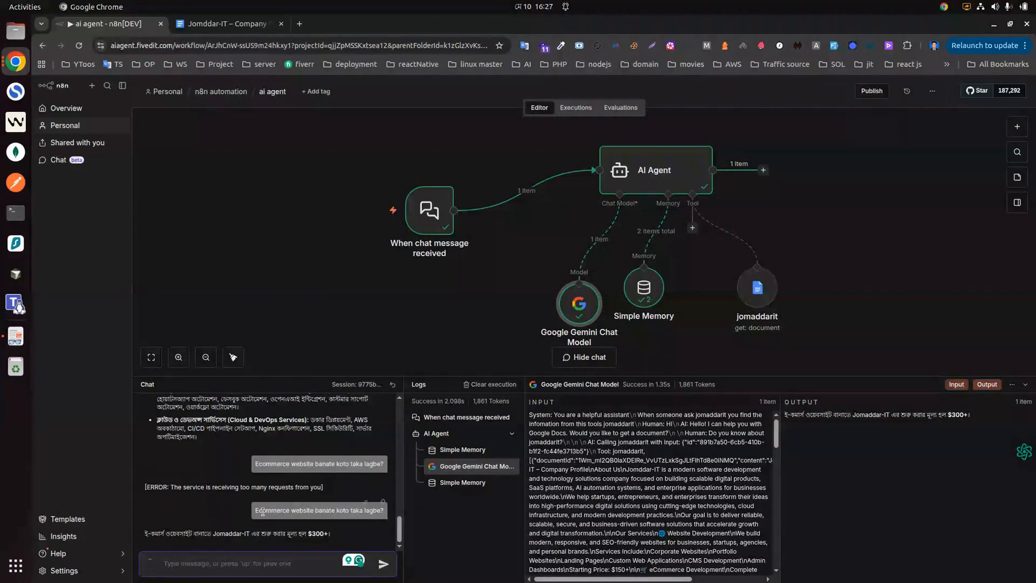
pyautogui.moveTo(648, 297)
pyautogui.moveTo(313, 533); pyautogui.dragTo(316, 532)
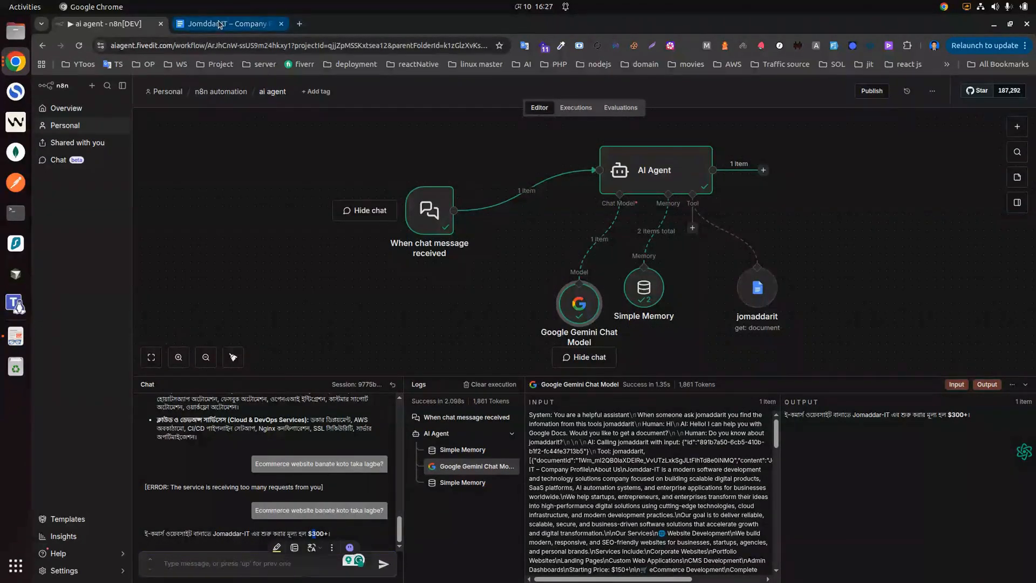
# Step: Confirm the eCommerce $300+ starting price in the company profile and select 'Corporate Websites'
pyautogui.click(219, 25)
pyautogui.scroll(20, 534, 274)
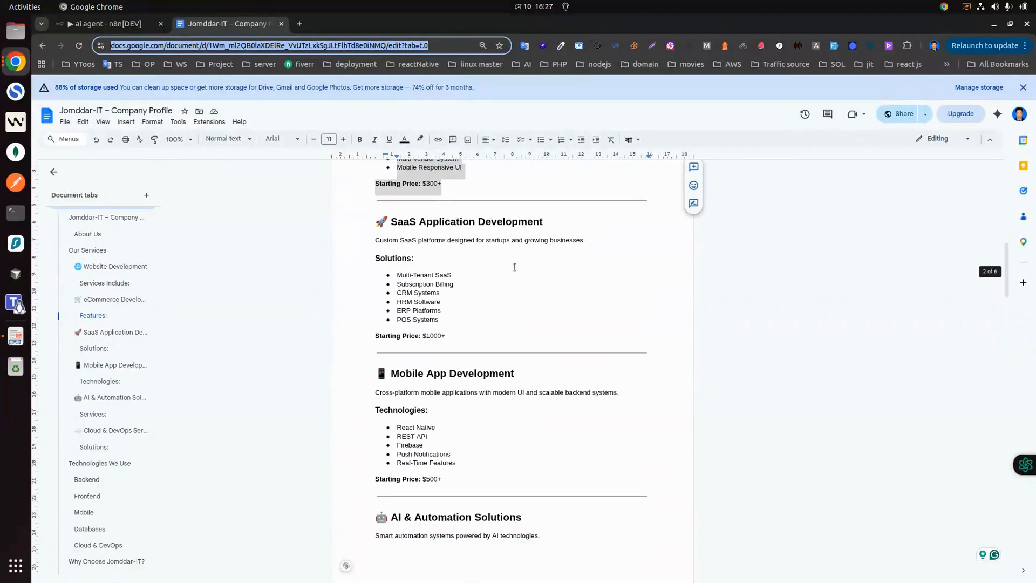
pyautogui.click(558, 297)
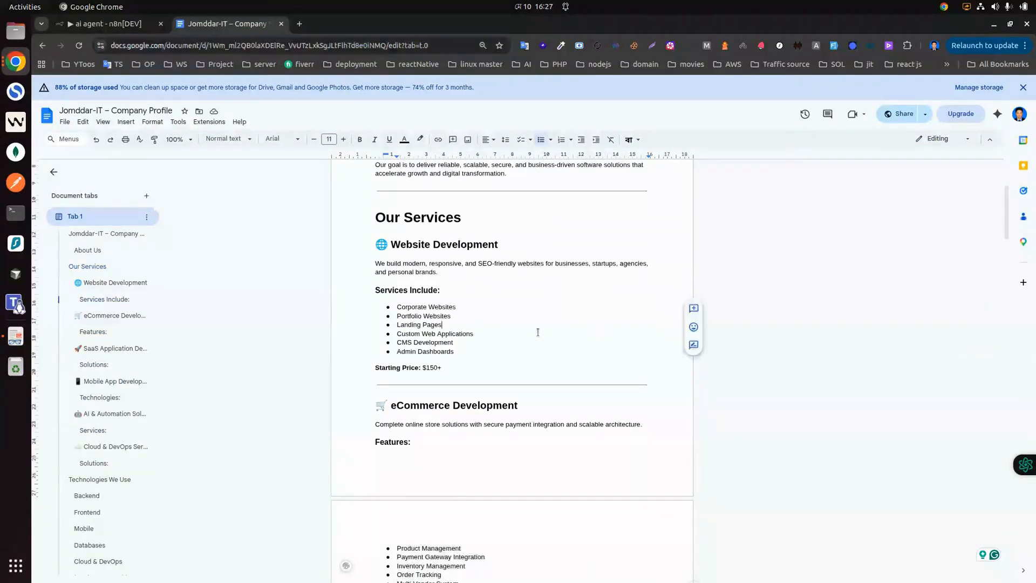
pyautogui.scroll(-5, 594, 323)
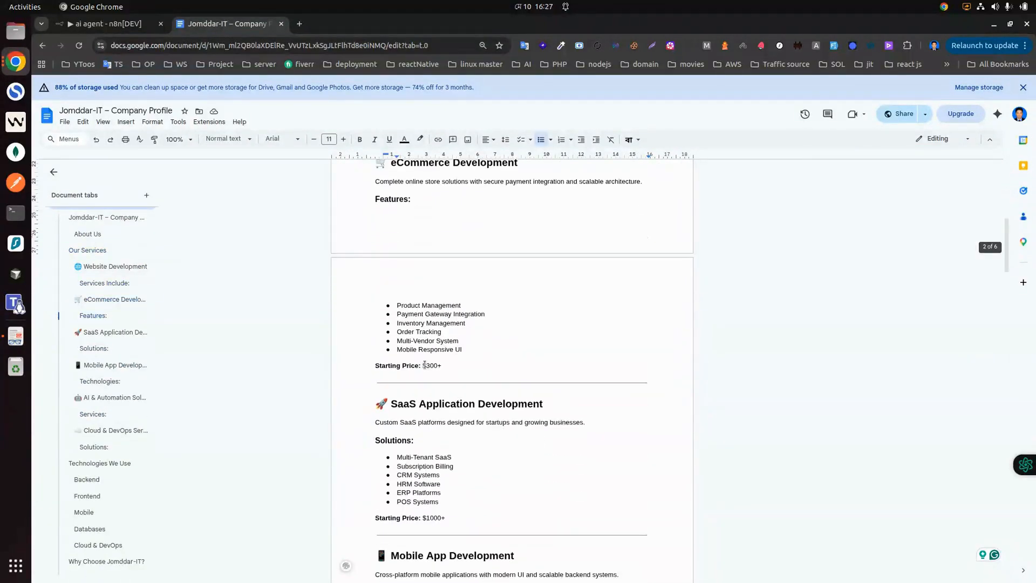
pyautogui.doubleClick(427, 366)
pyautogui.scroll(4, 462, 278)
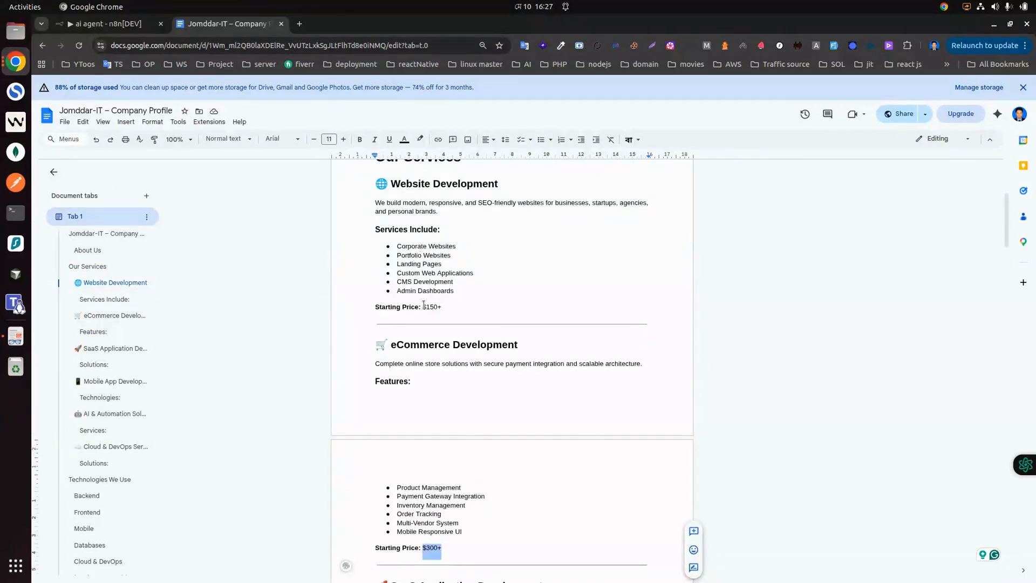
pyautogui.moveTo(397, 245); pyautogui.dragTo(469, 247)
pyautogui.hotkey('ctrl', 'c')
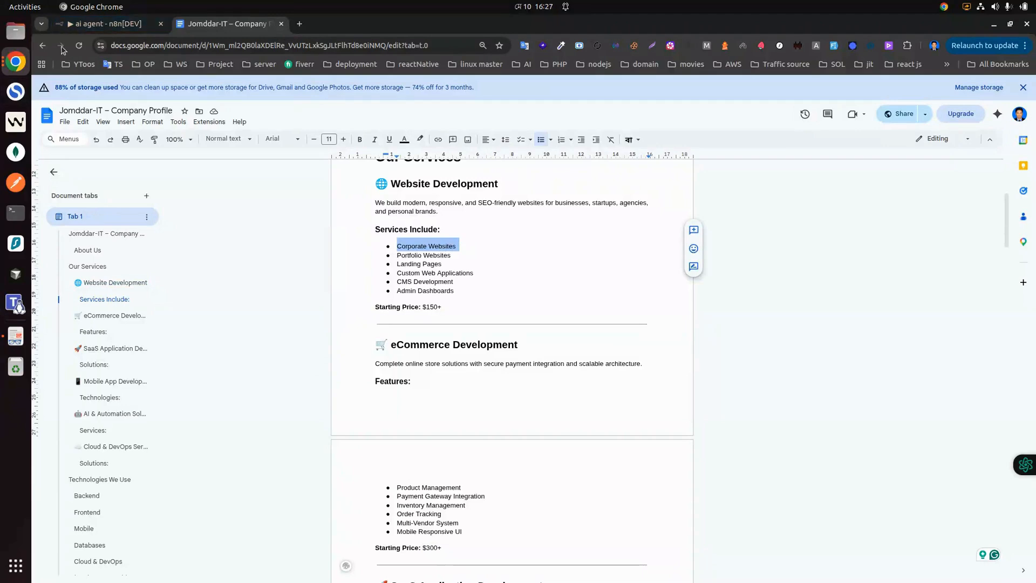
pyautogui.click(85, 24)
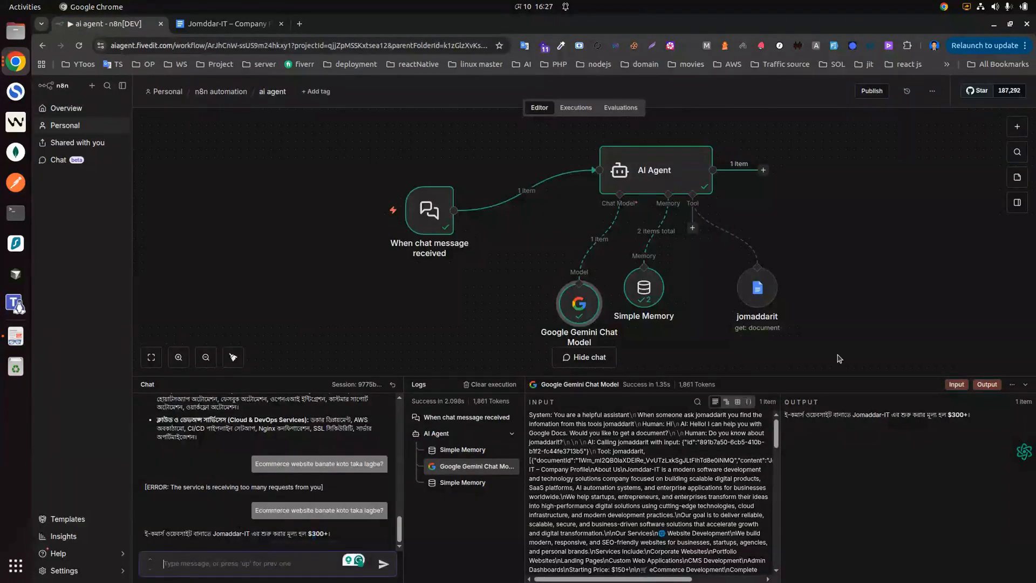
# Step: Ask the agent 'Corporate Websites er price koto?' using the pasted service name
pyautogui.hotkey('ctrl', 'v')
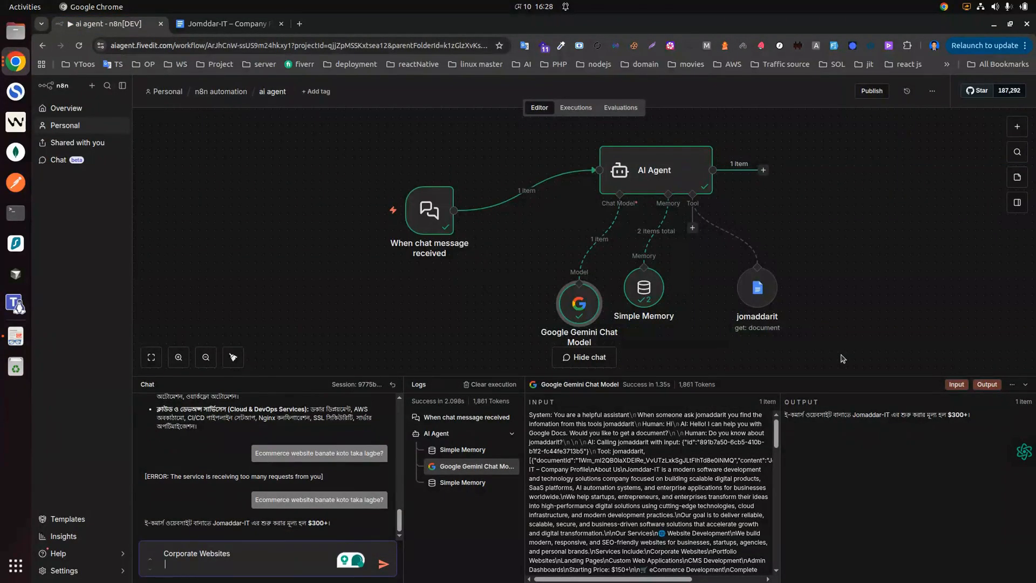
pyautogui.press('BackSpace')
pyautogui.write('er price k')
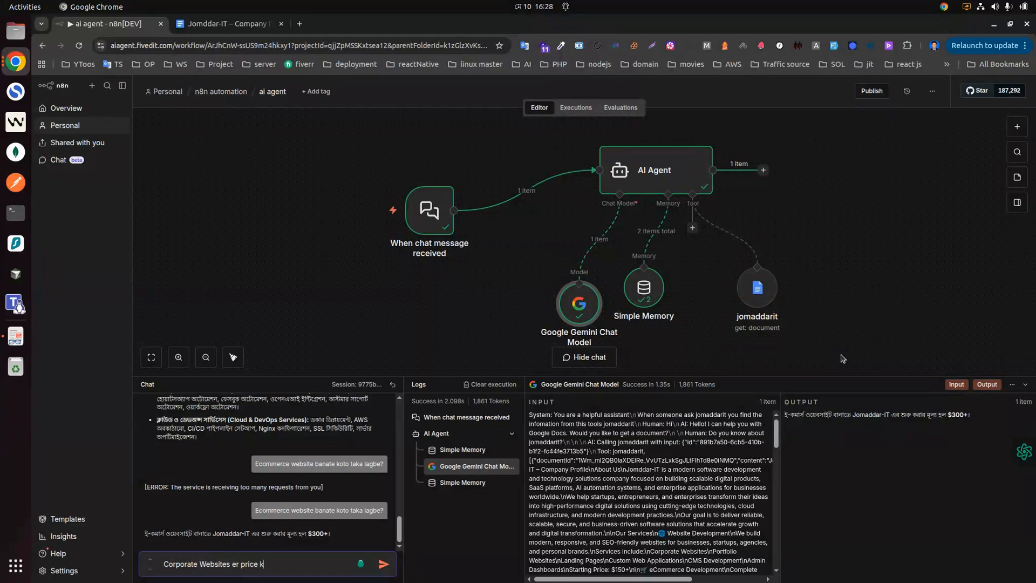
pyautogui.write('oto?')
pyautogui.press('Return')
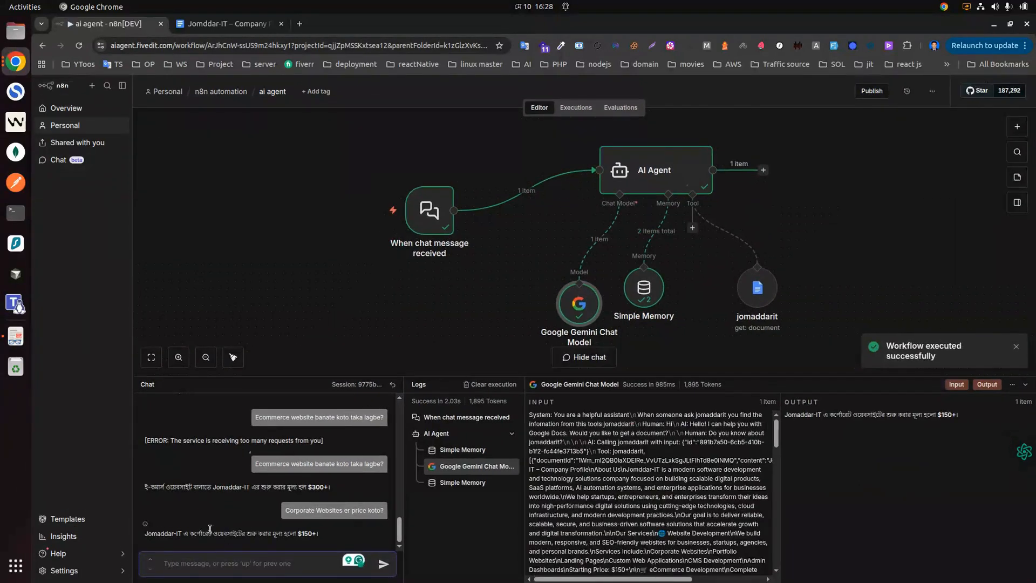
# Step: Compare the agent's $150+ answer with the document's Website Development starting price
pyautogui.tripleClick(305, 534)
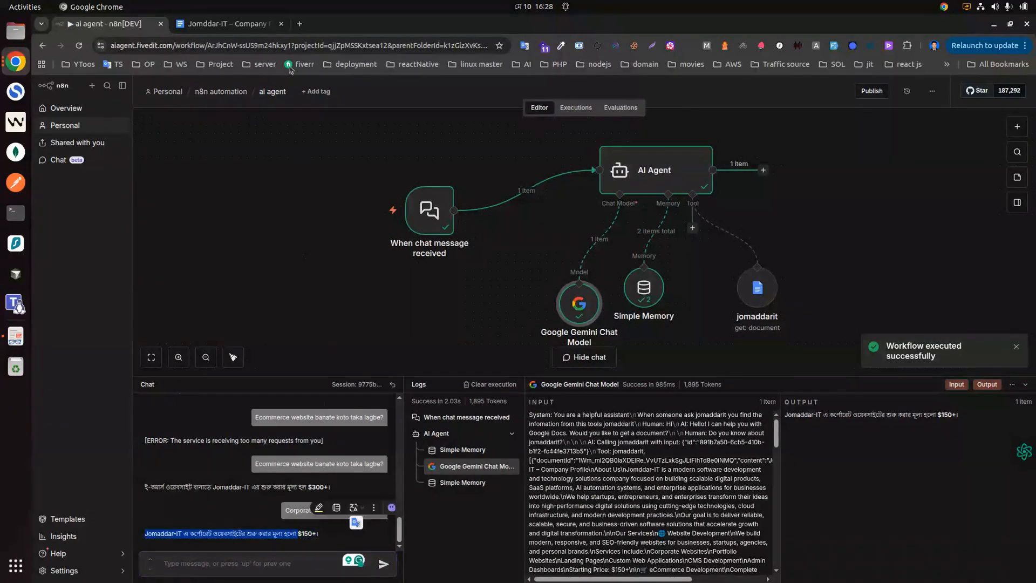
pyautogui.click(224, 23)
pyautogui.moveTo(422, 307); pyautogui.dragTo(430, 310)
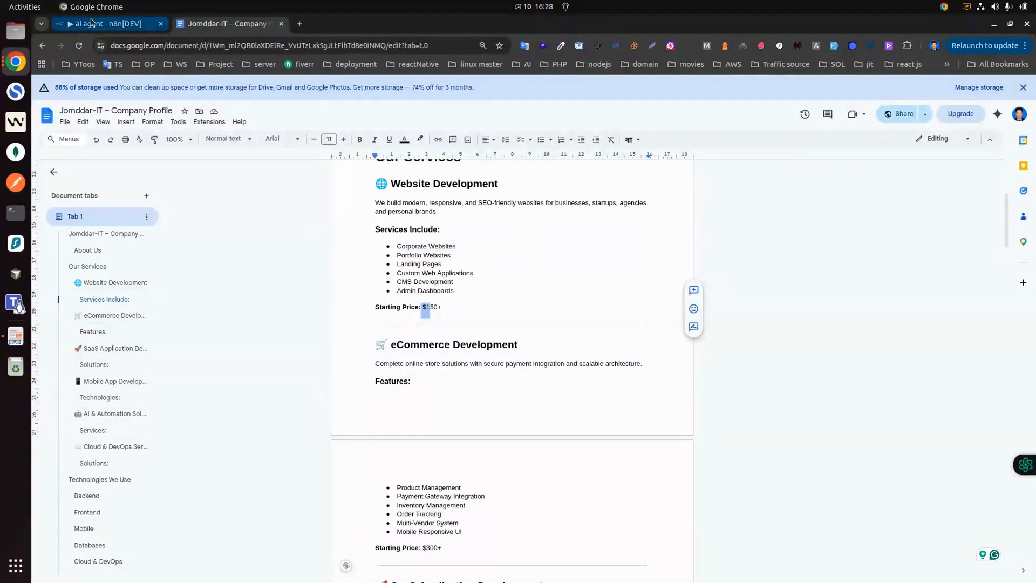
pyautogui.click(102, 23)
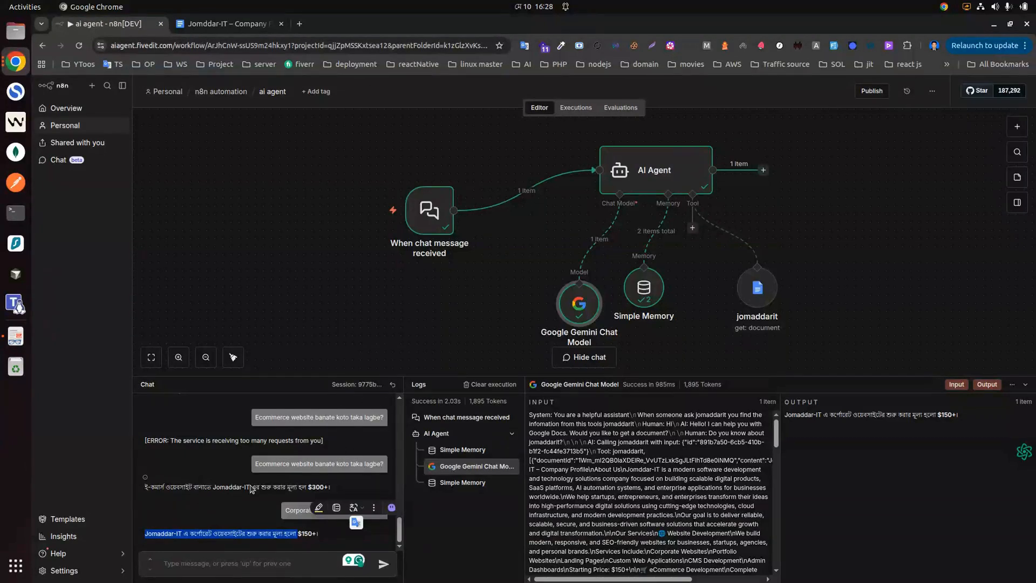
pyautogui.click(225, 472)
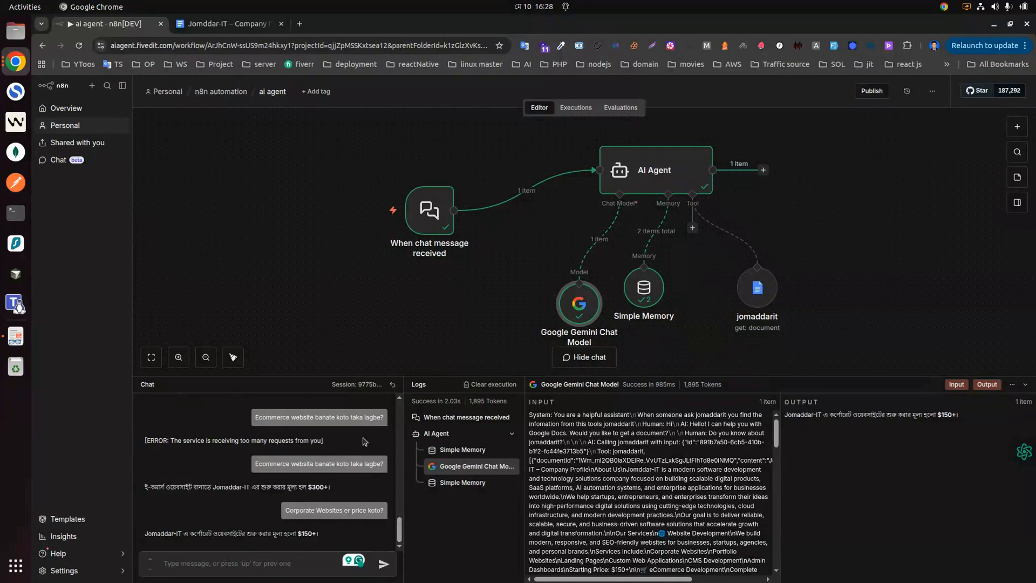
pyautogui.moveTo(446, 202)
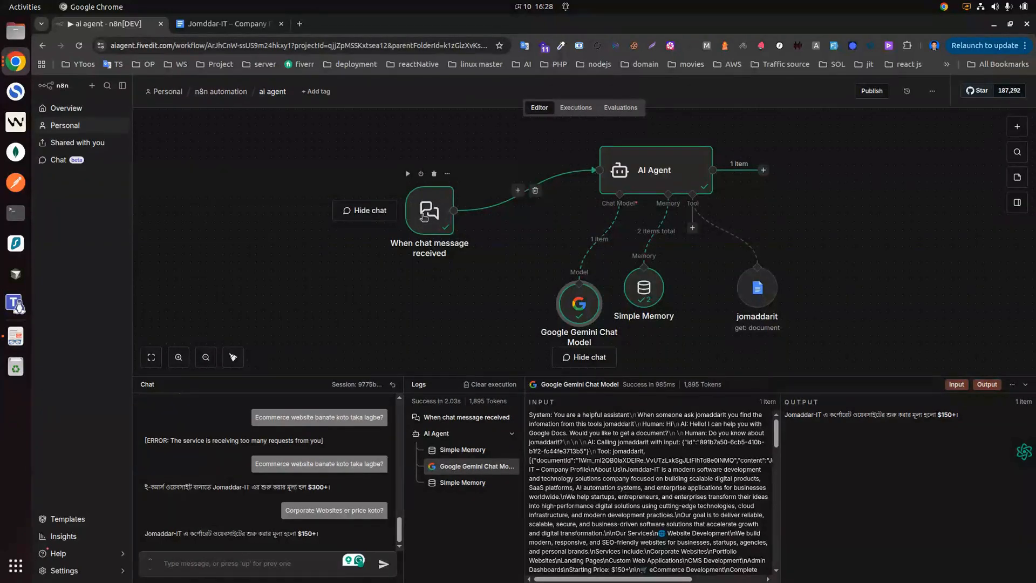
# Step: Select 'When chat message received' in Logs to view its sessionId, action and chatInput output
pyautogui.click(427, 211)
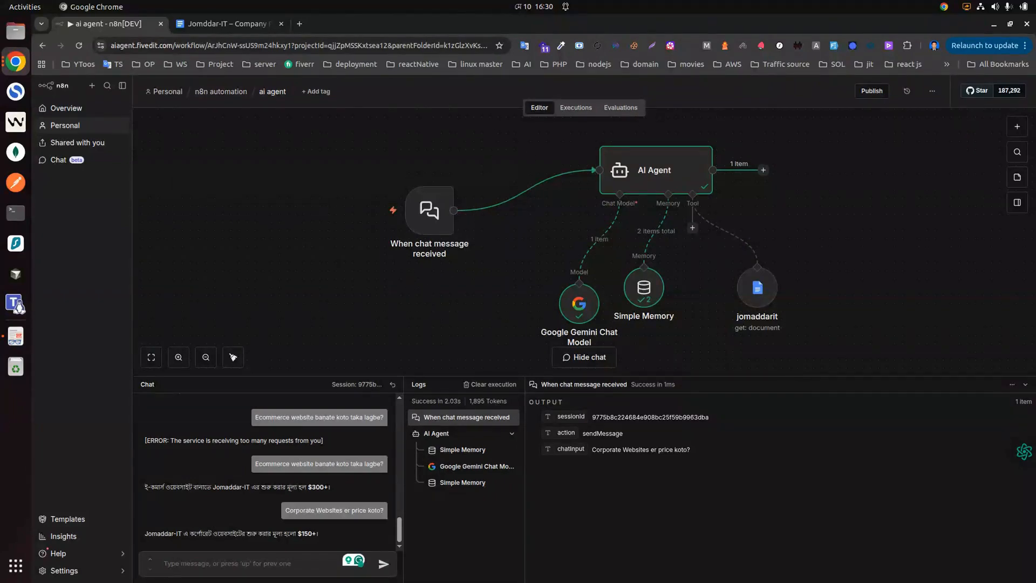
# Step: Create a new untitled HTTP request in Postman, then return to the n8n 'ai agent' workflow in Chrome
pyautogui.click(15, 182)
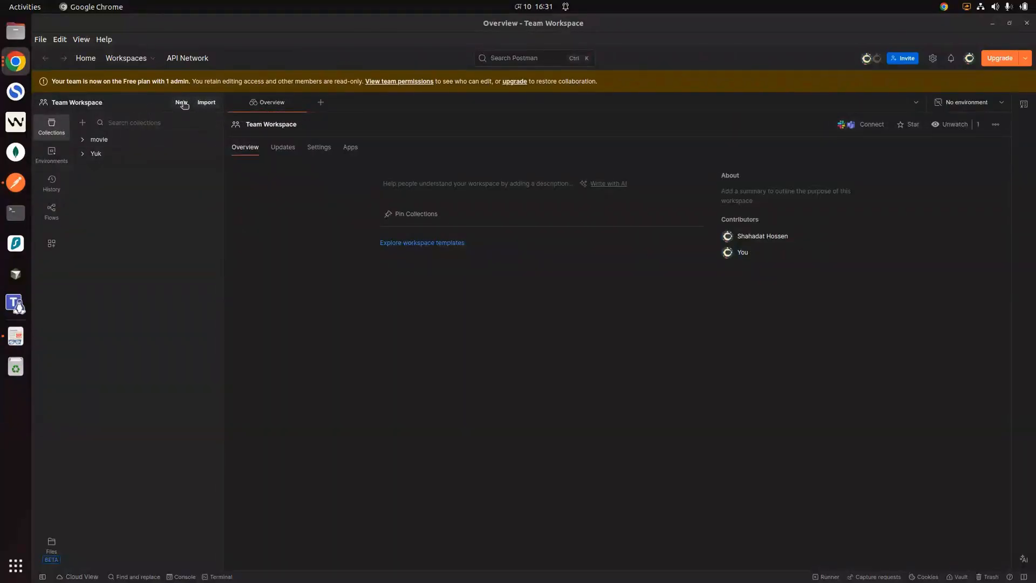
pyautogui.click(182, 102)
pyautogui.click(427, 245)
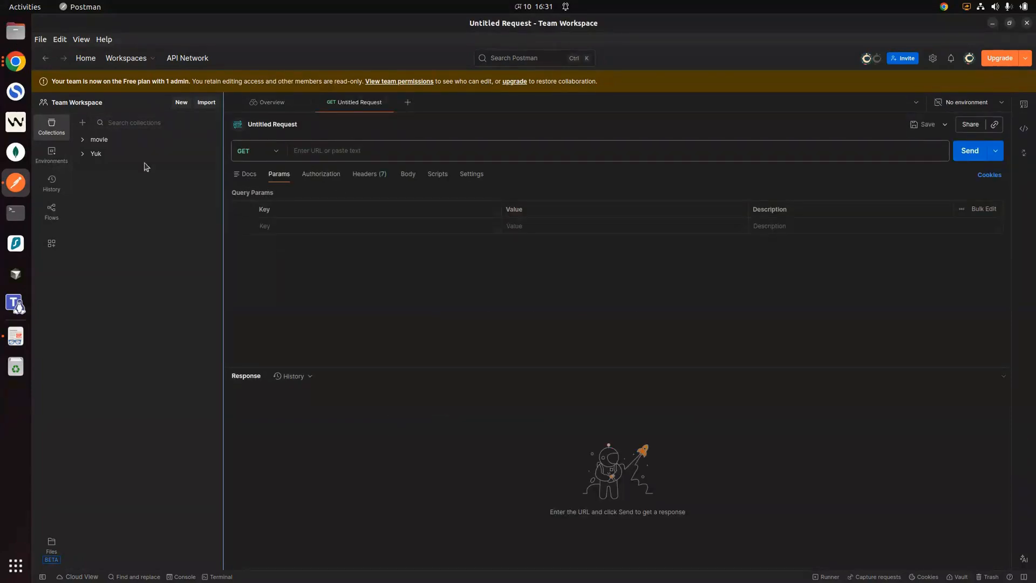
pyautogui.click(18, 65)
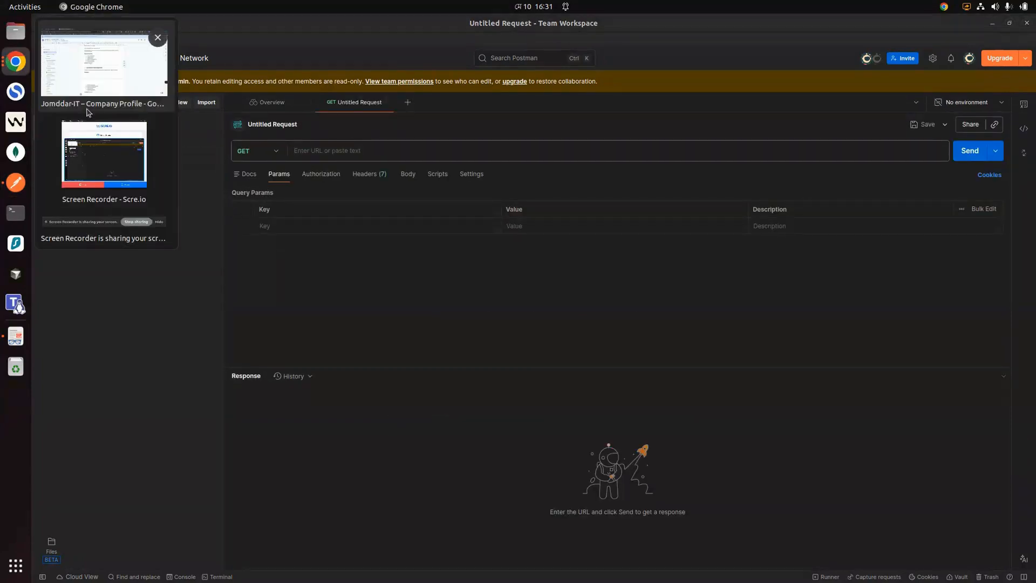
pyautogui.click(92, 87)
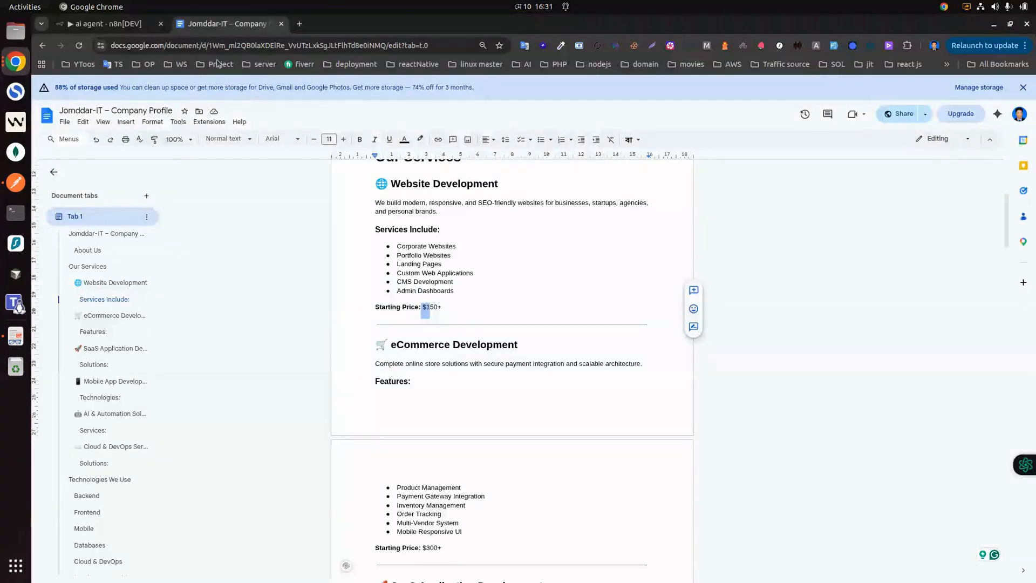
pyautogui.click(102, 27)
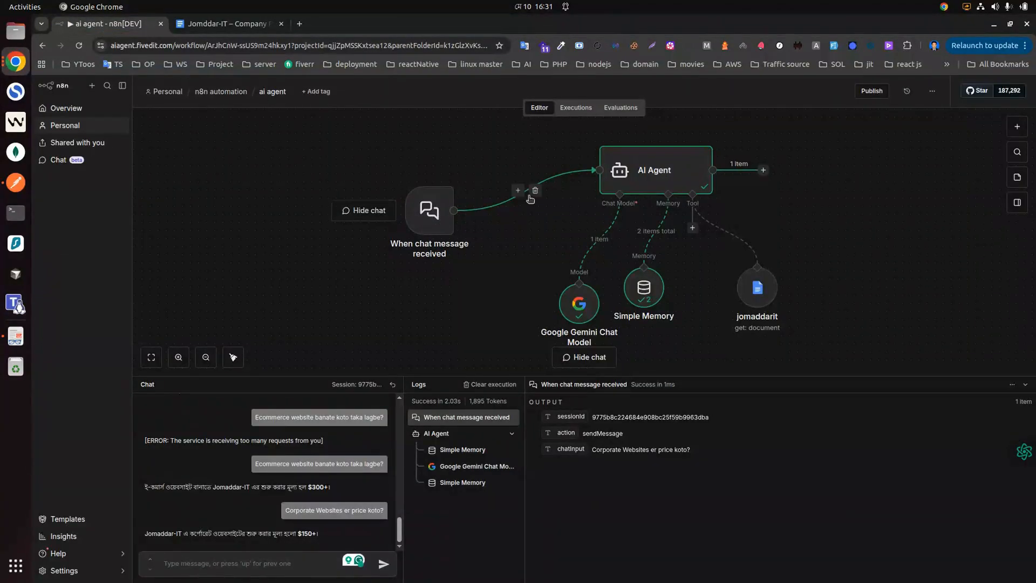
# Step: Delete the 'When chat message received' trigger and add a Webhook trigger in its place
pyautogui.click(537, 193)
pyautogui.moveTo(441, 203); pyautogui.dragTo(343, 187)
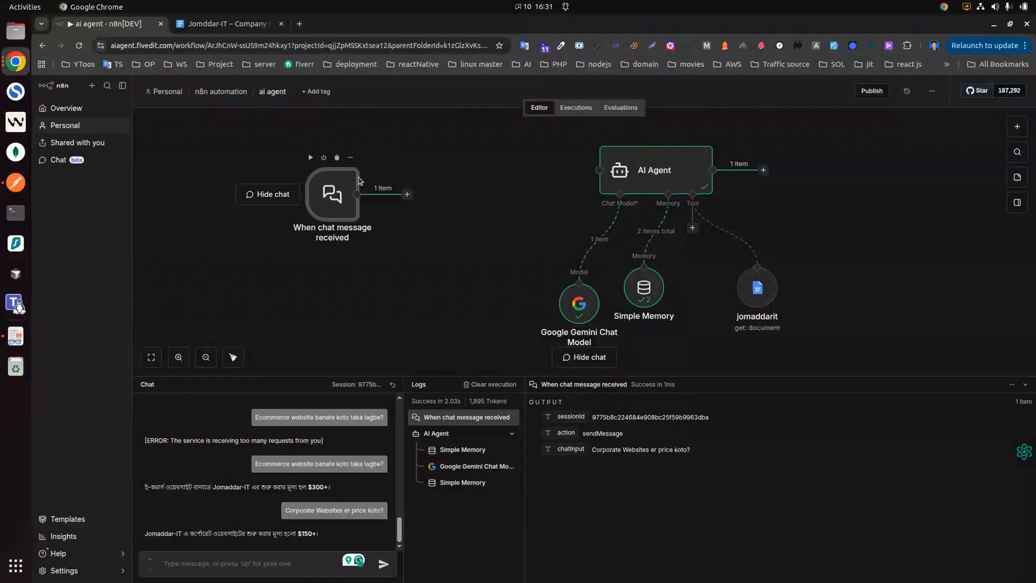
pyautogui.click(338, 158)
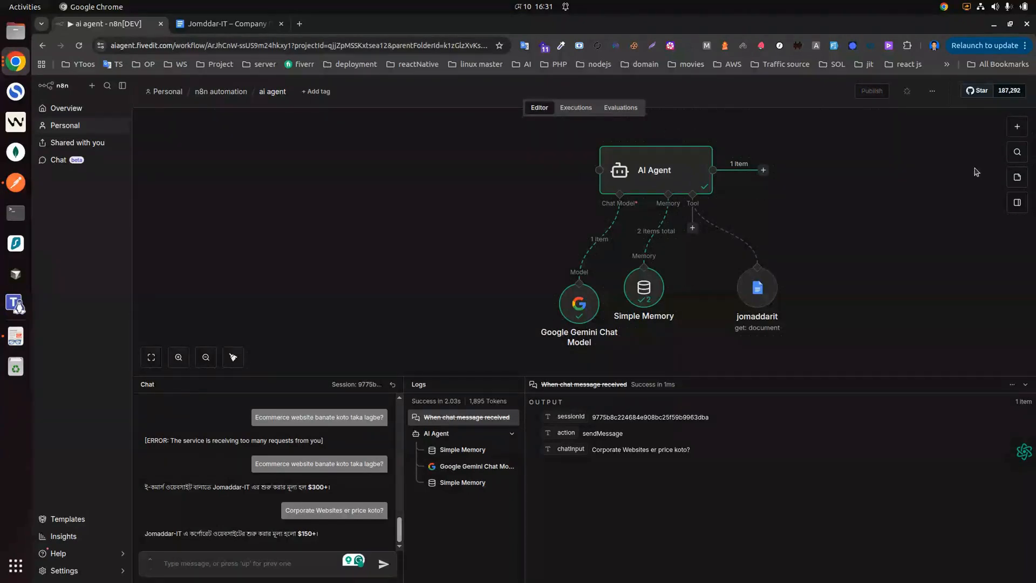
pyautogui.click(1018, 126)
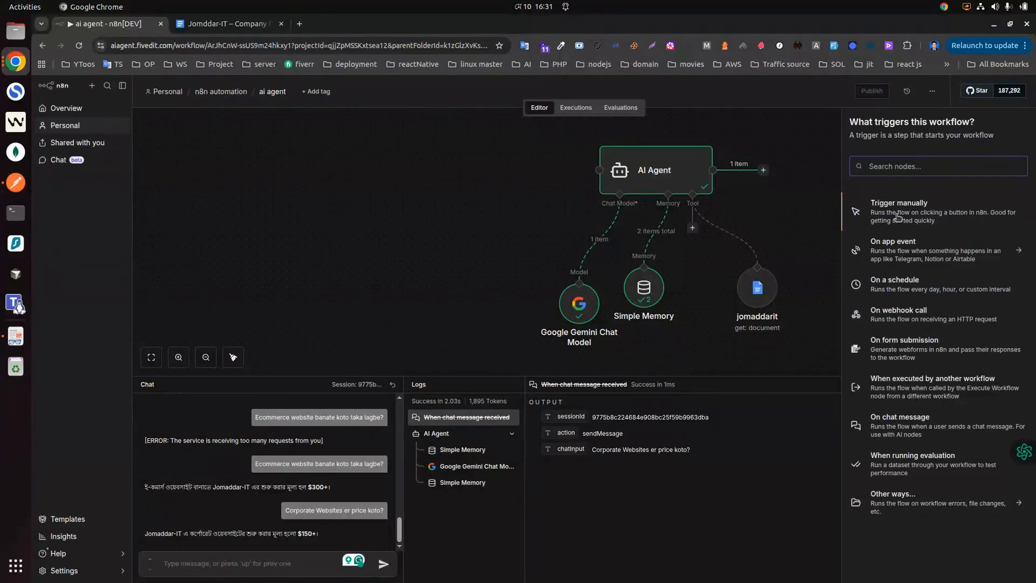
pyautogui.write('we')
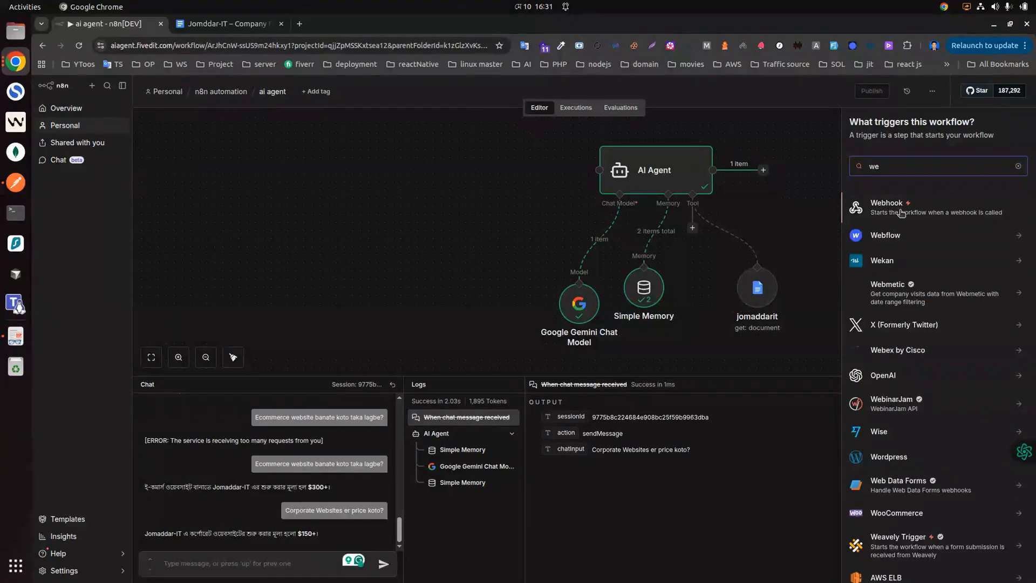
pyautogui.press('Return')
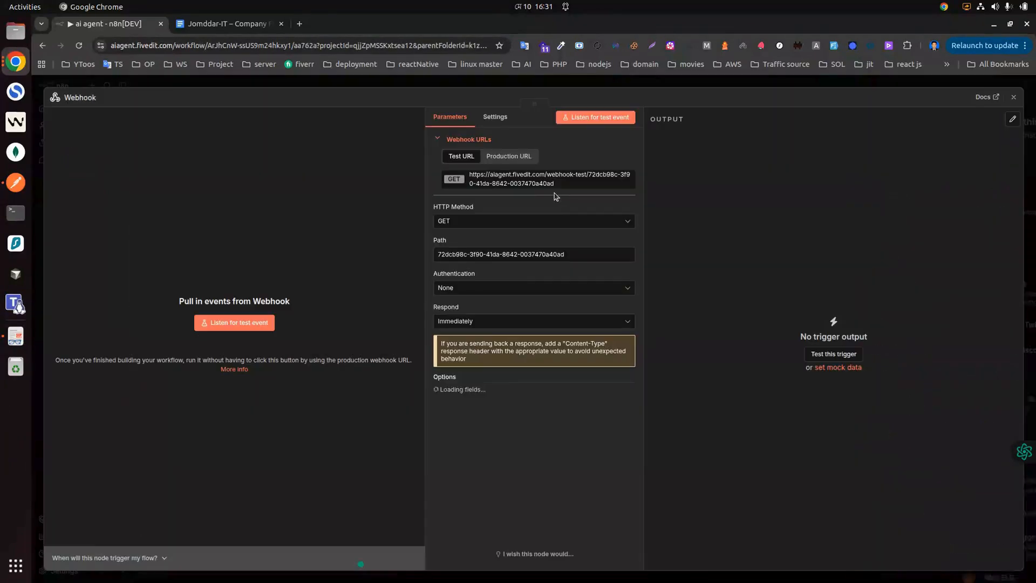
# Step: Connect the Webhook trigger's output to the AI Agent node
pyautogui.click(1013, 97)
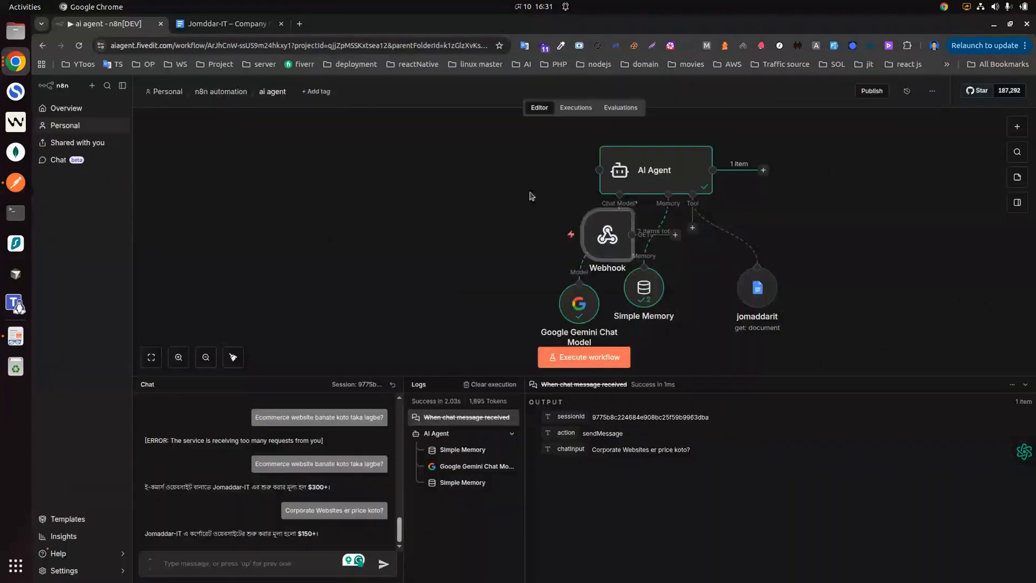
pyautogui.moveTo(370, 205); pyautogui.dragTo(336, 205)
pyautogui.moveTo(409, 211); pyautogui.dragTo(596, 171)
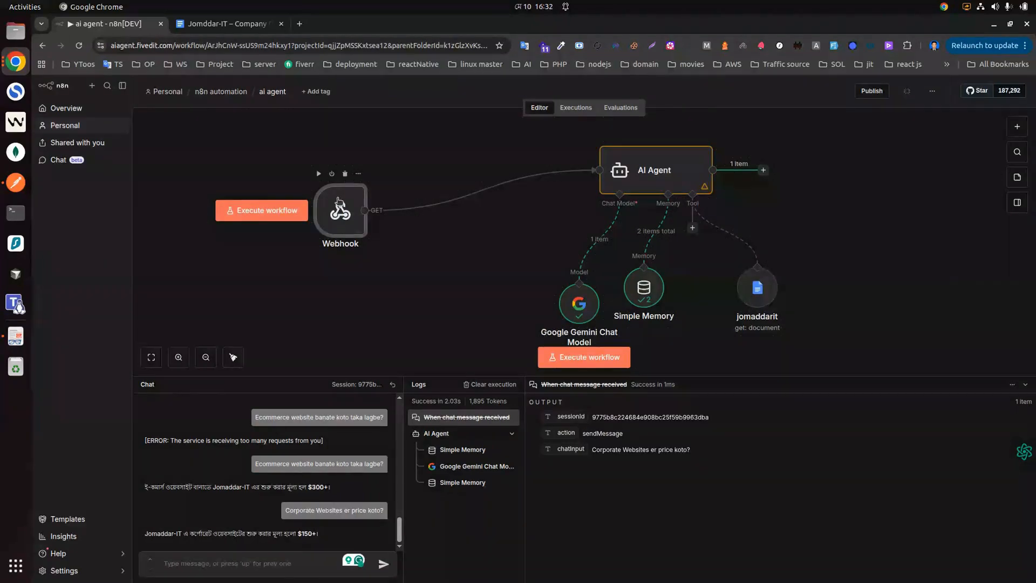
# Step: Copy the Webhook node's production URL
pyautogui.doubleClick(357, 199)
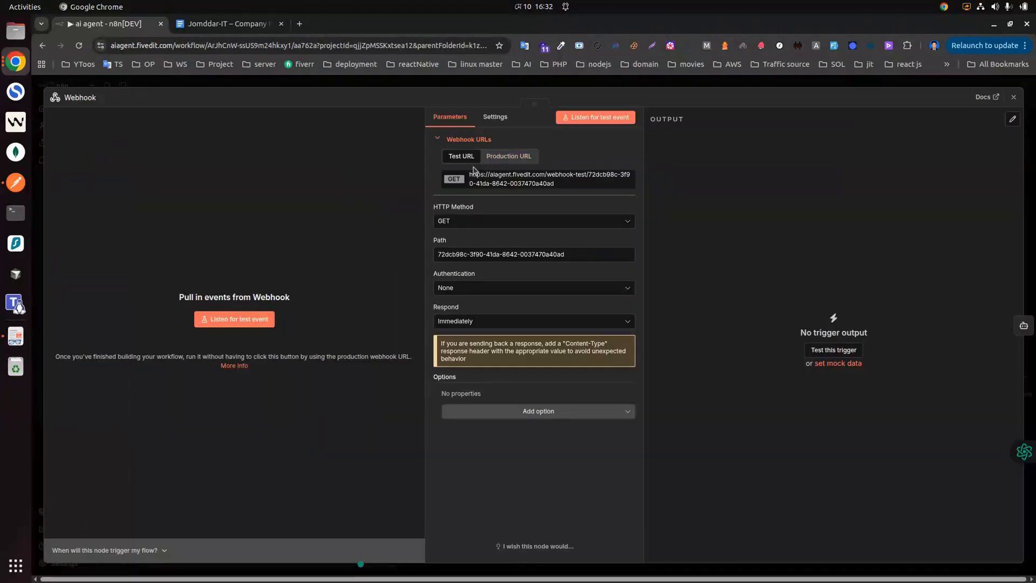
pyautogui.click(507, 157)
pyautogui.click(501, 184)
pyautogui.click(1014, 97)
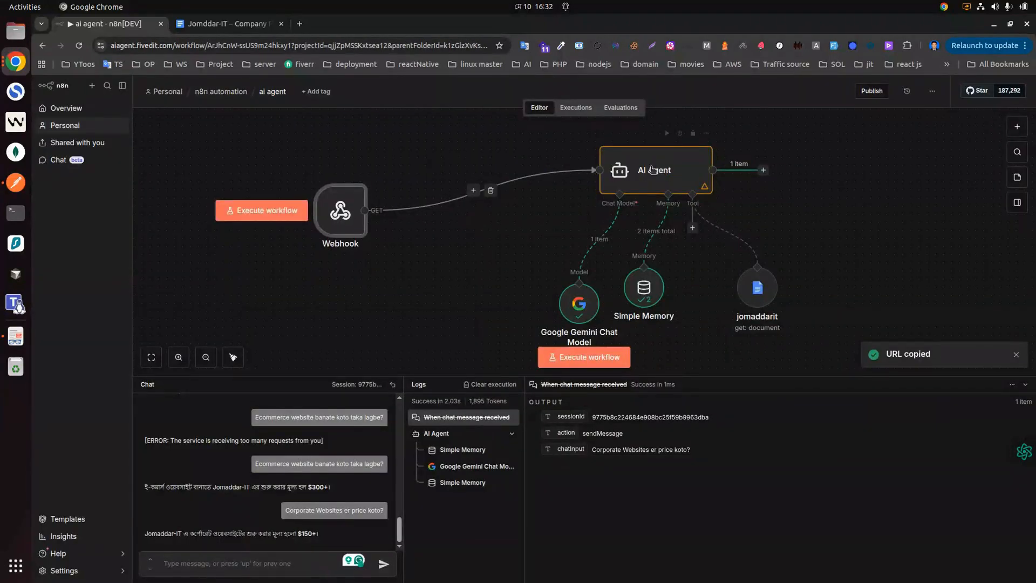
# Step: Publish the workflow with the default version name and dismiss the production checklist
pyautogui.click(872, 91)
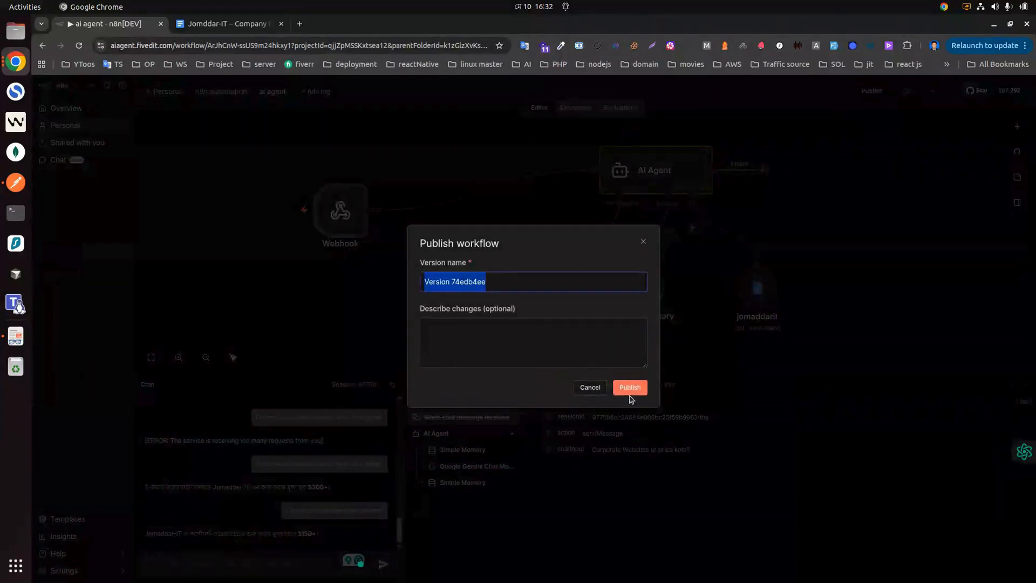
pyautogui.click(630, 388)
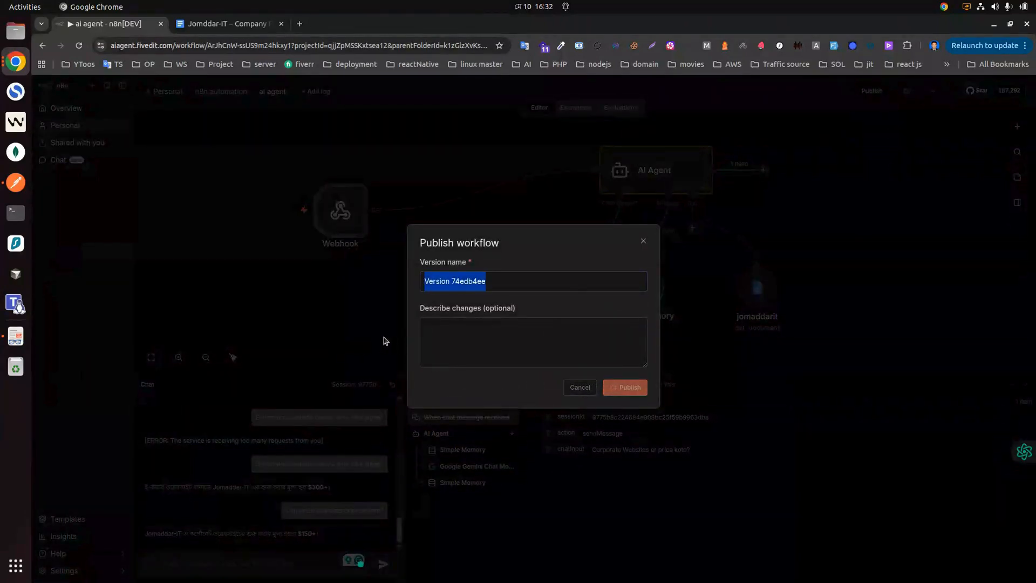
pyautogui.click(624, 354)
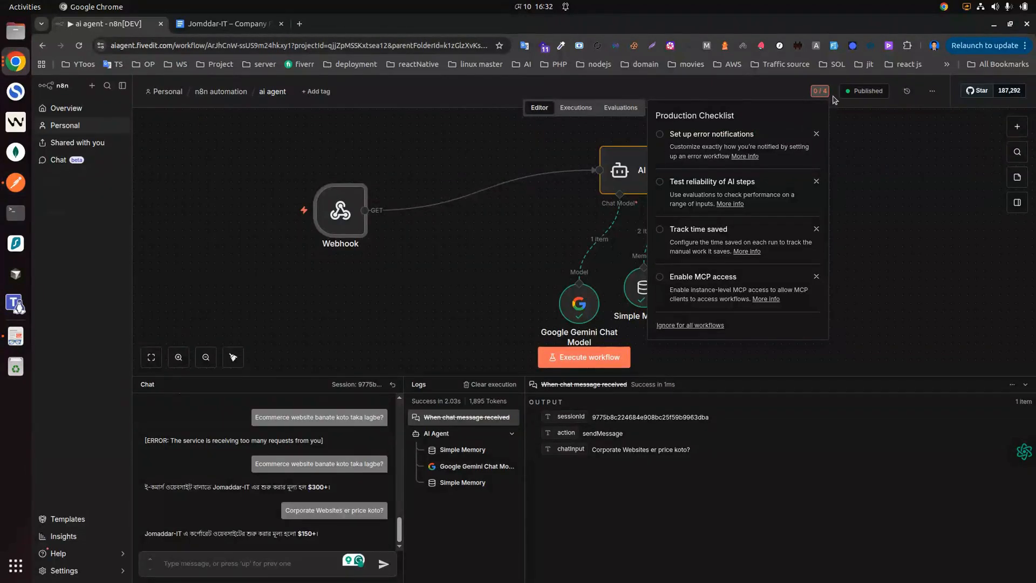
pyautogui.click(856, 106)
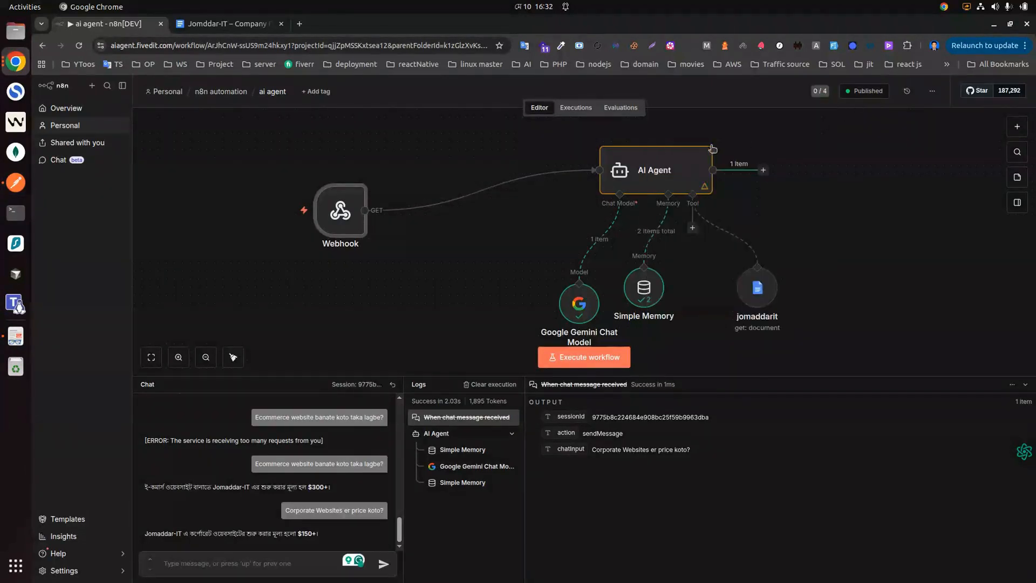
# Step: Paste the webhook production URL into the new Postman request
pyautogui.click(16, 183)
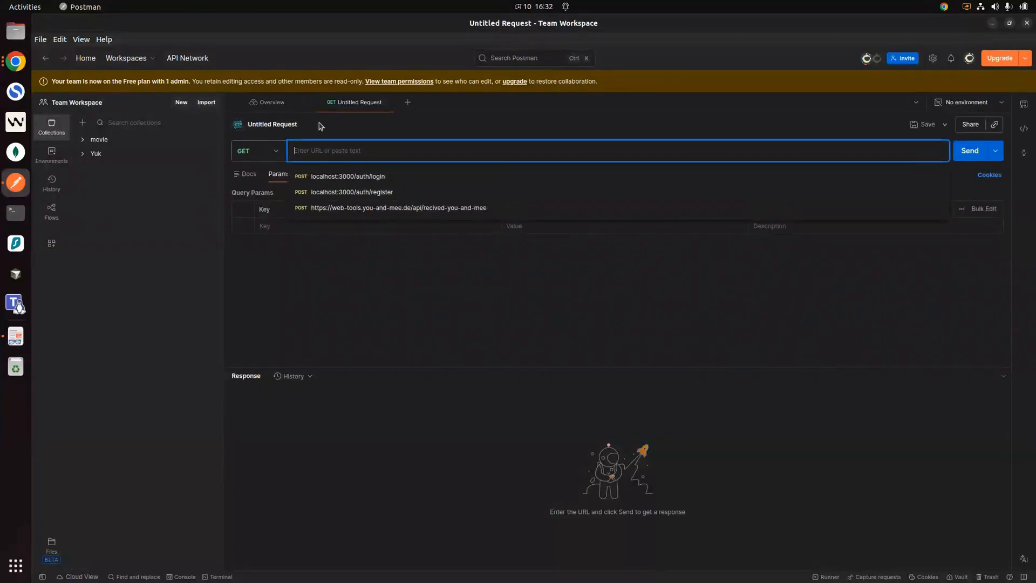
pyautogui.hotkey('ctrl', 'v')
pyautogui.click(15, 61)
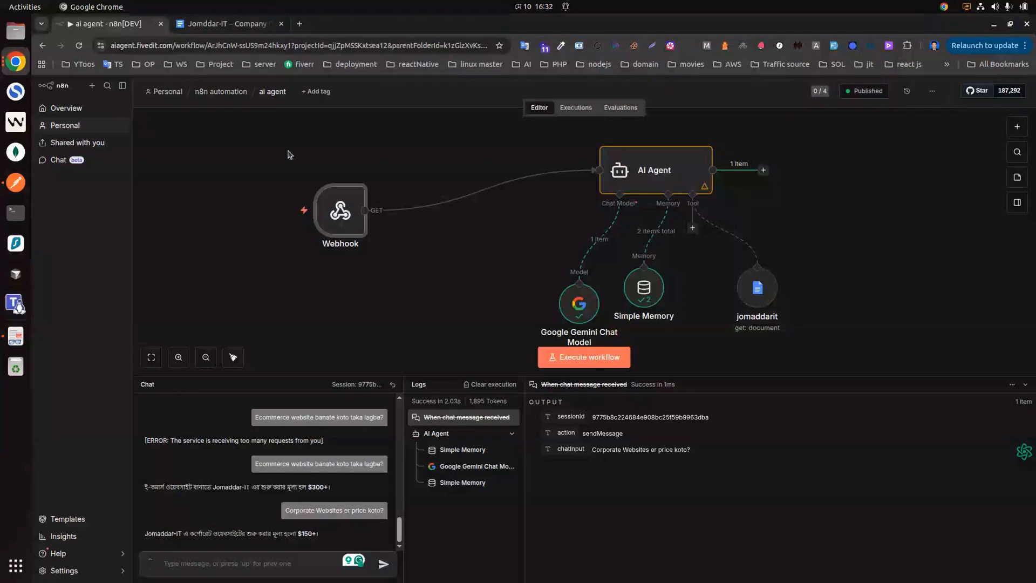
# Step: Change the Webhook trigger's HTTP method to POST
pyautogui.doubleClick(342, 213)
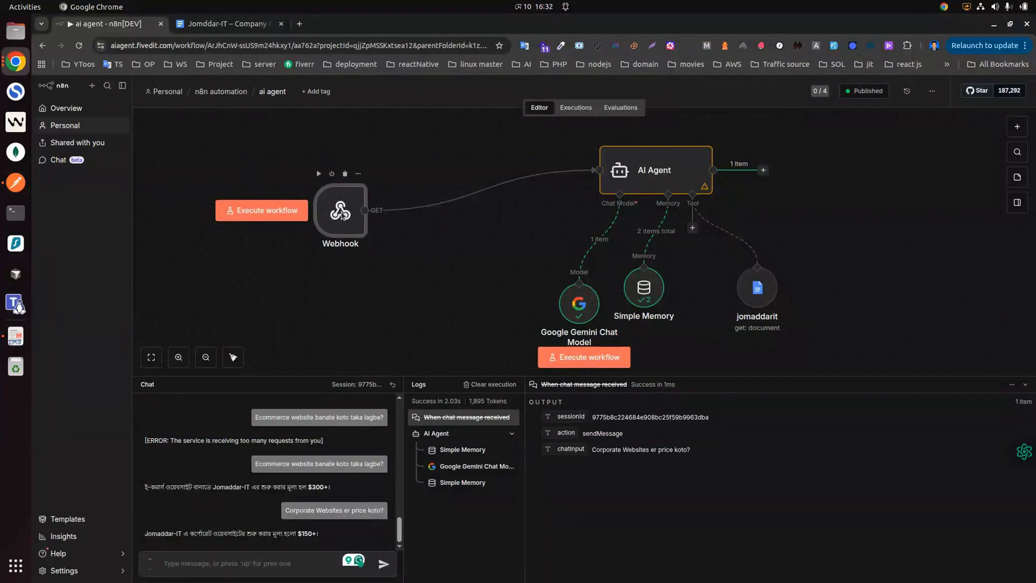
pyautogui.click(459, 222)
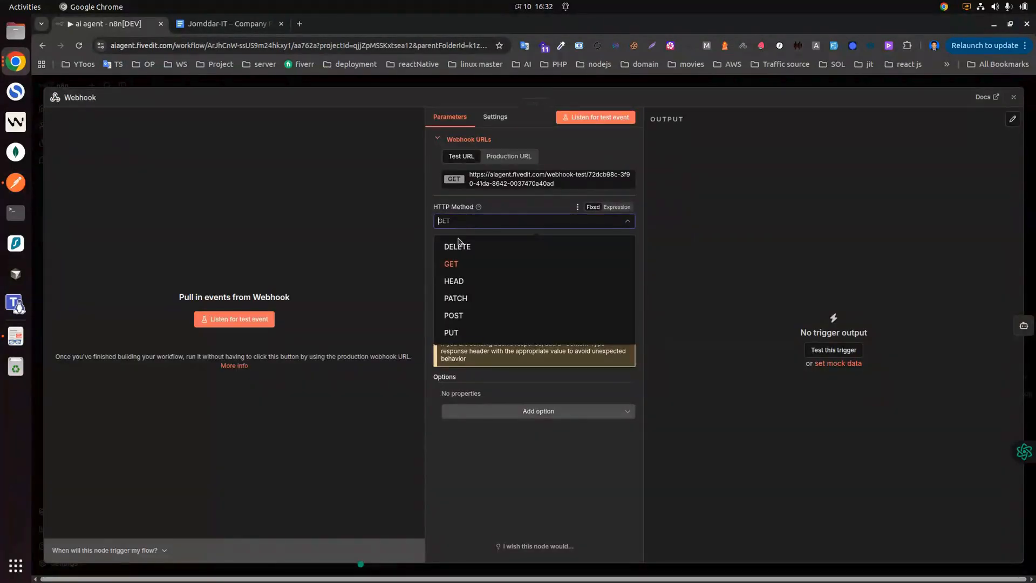
pyautogui.click(456, 314)
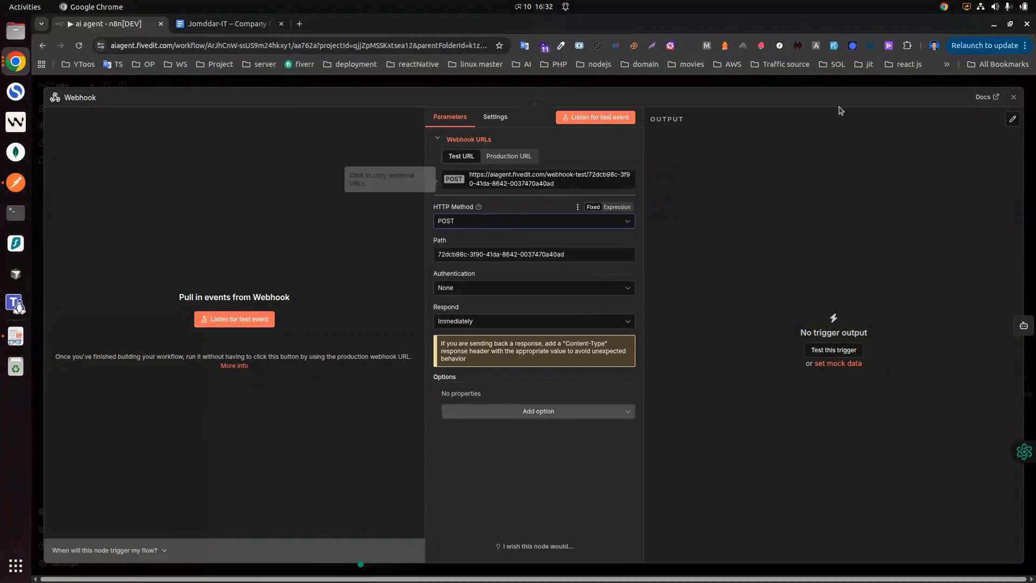
pyautogui.click(1014, 97)
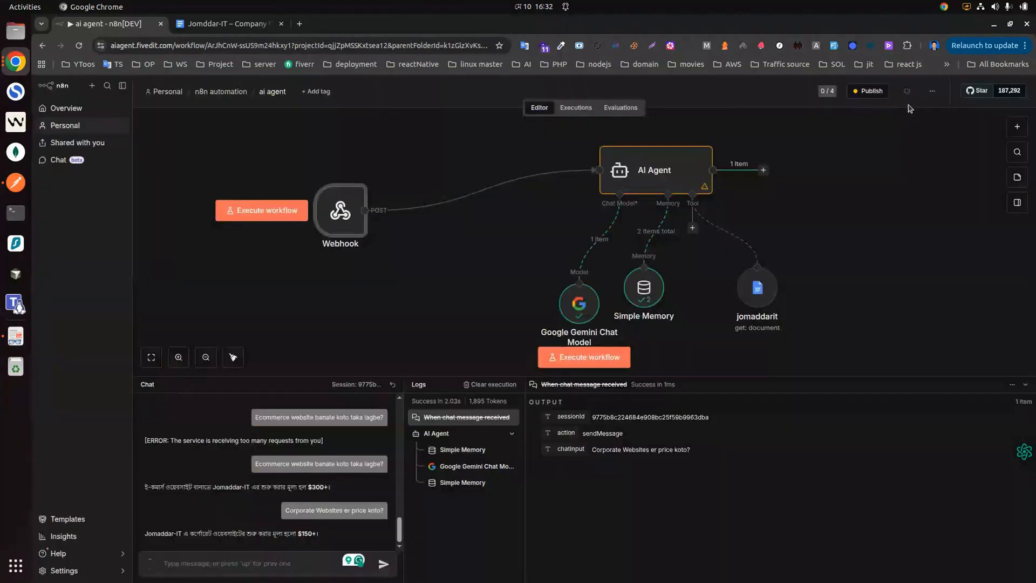
# Step: Republish the workflow with the POST webhook
pyautogui.click(869, 91)
pyautogui.click(627, 387)
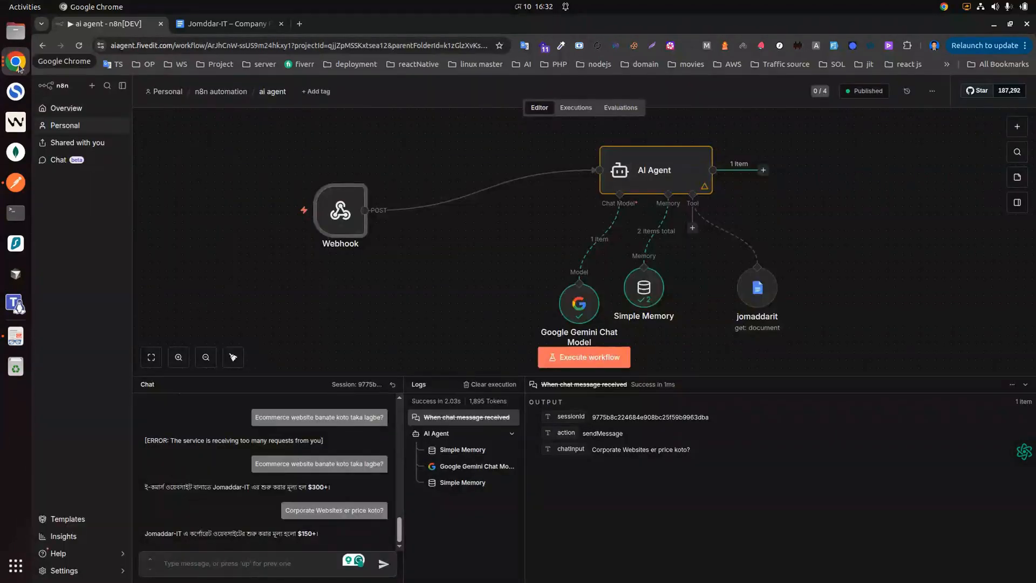
pyautogui.click(16, 183)
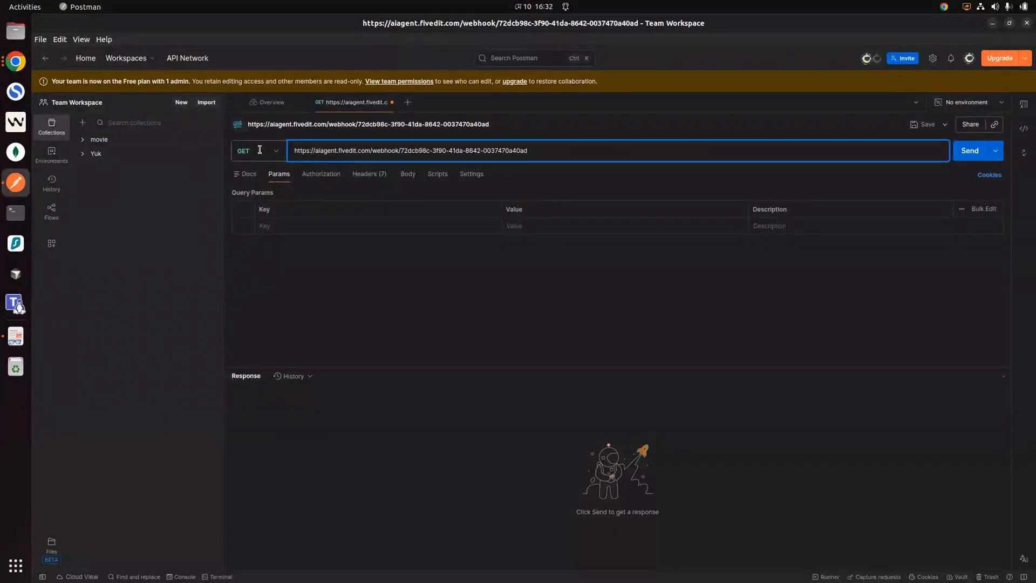
# Step: Set the Postman request method to POST with a raw JSON body
pyautogui.click(258, 151)
pyautogui.click(248, 193)
pyautogui.click(408, 174)
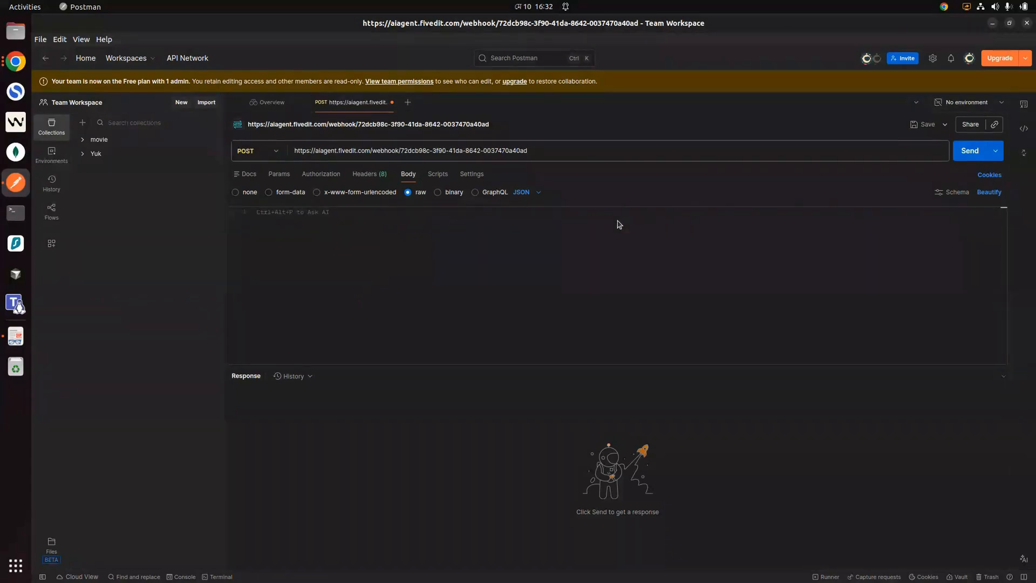
pyautogui.click(499, 249)
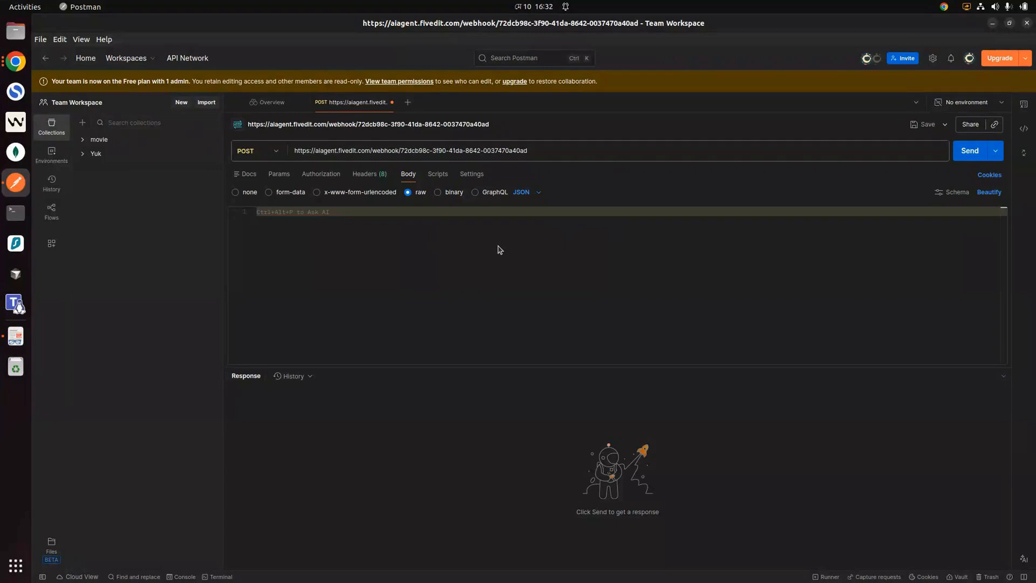
# Step: Send the body {"msg":"hello from postman"} and get 200 OK 'Workflow was started'
pyautogui.write('{')
pyautogui.press('Return')
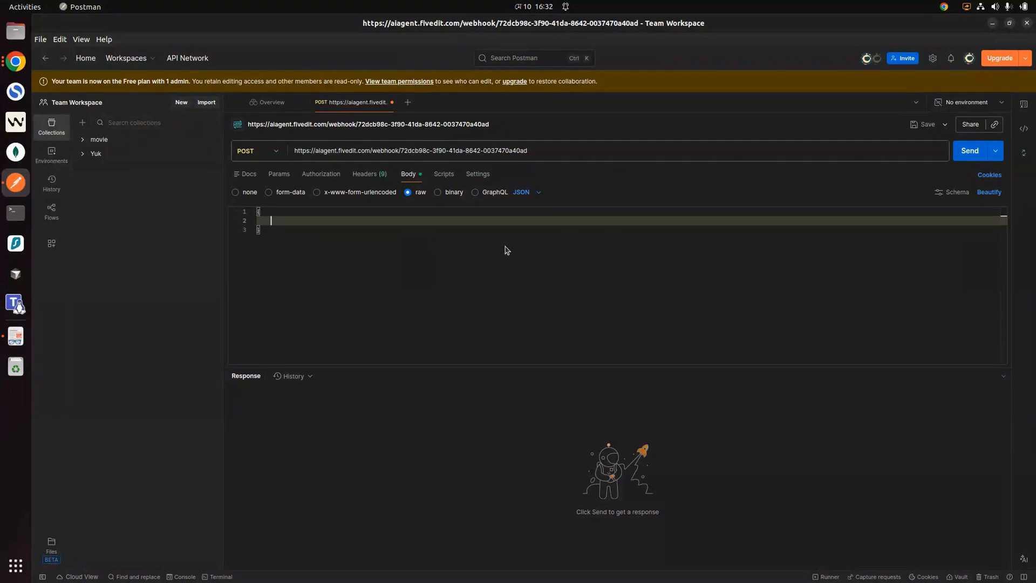
pyautogui.write('""')
pyautogui.write('msg":"hello from postman"')
pyautogui.click(970, 153)
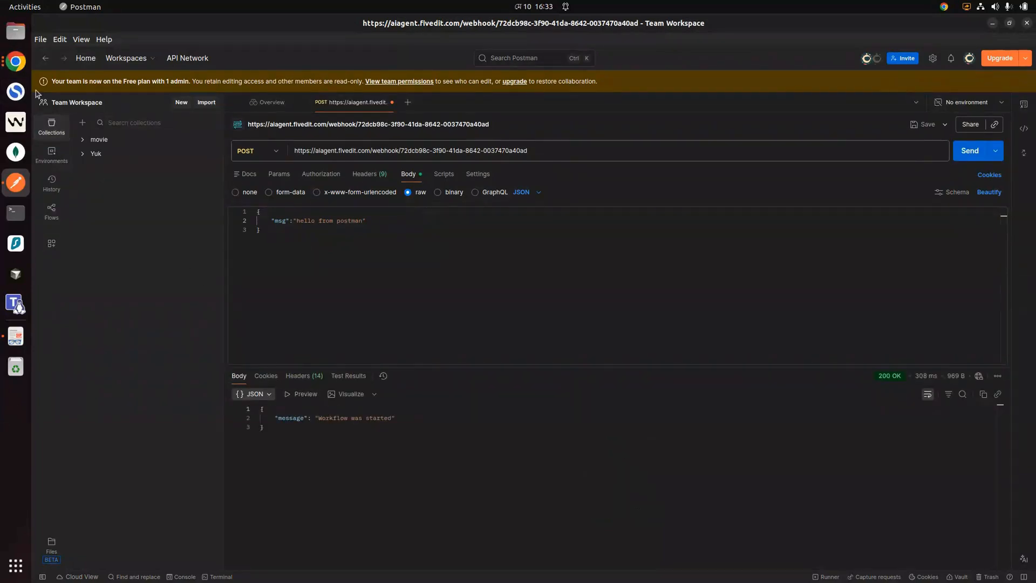
pyautogui.click(17, 63)
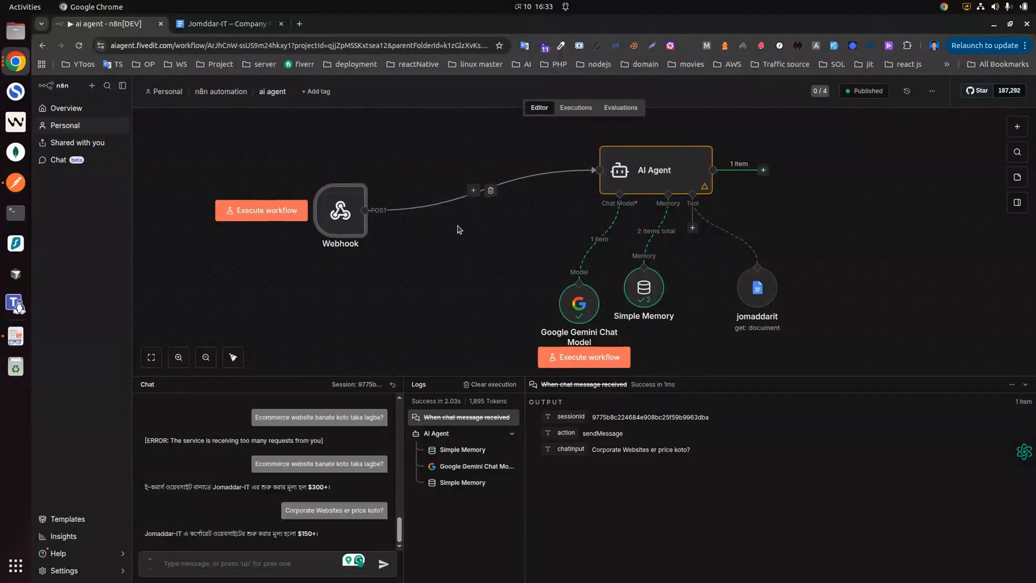
# Step: Debug the errored execution in the editor and inspect the Webhook output's msg 'hello from postman'
pyautogui.click(579, 108)
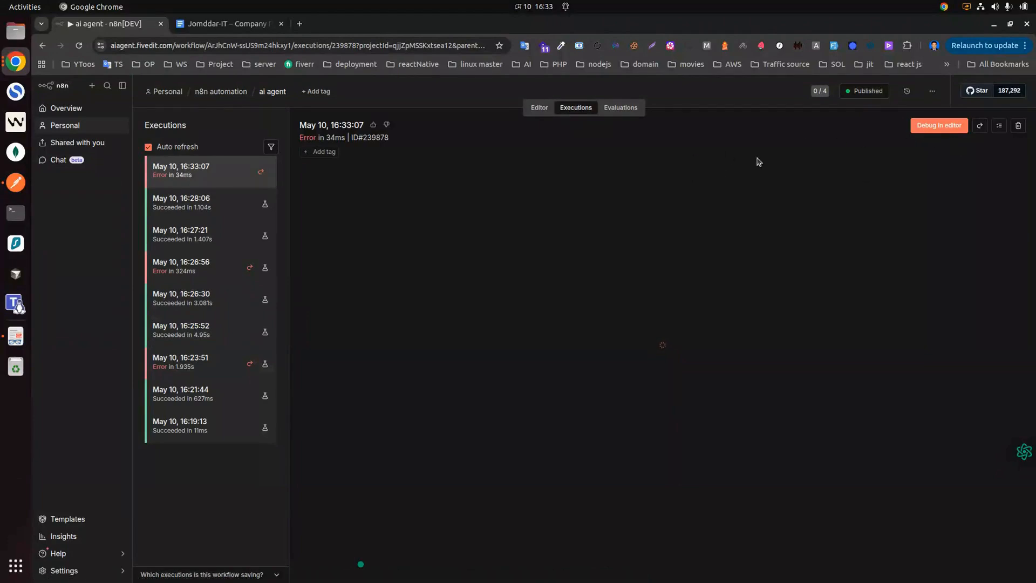
pyautogui.click(944, 130)
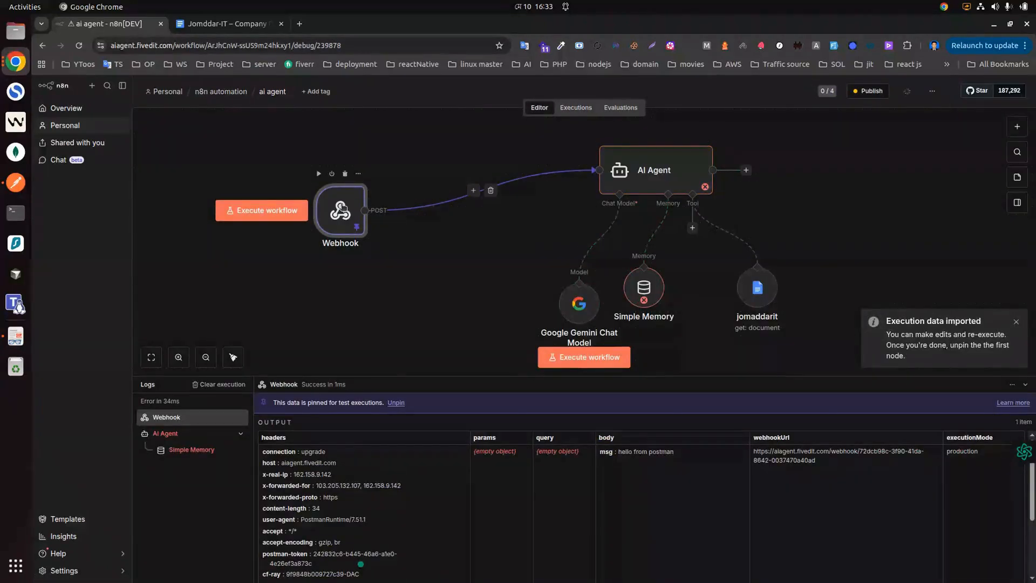
pyautogui.doubleClick(341, 208)
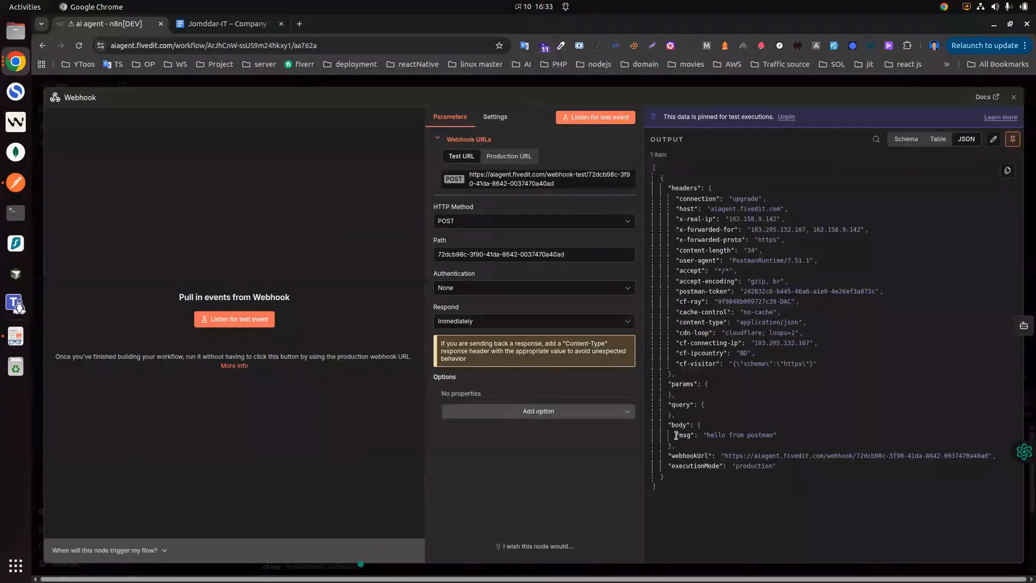
pyautogui.moveTo(679, 435); pyautogui.dragTo(777, 436)
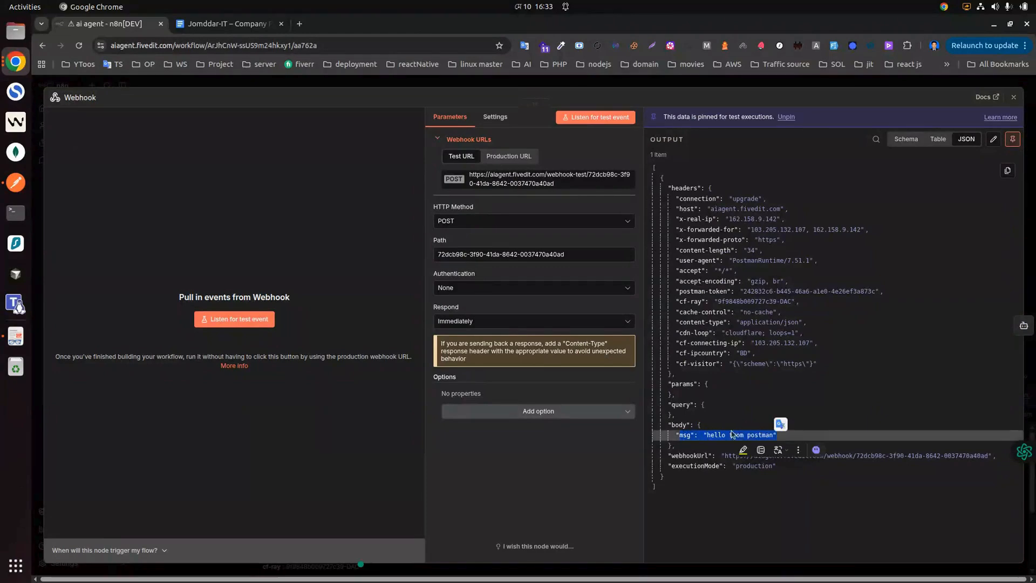
pyautogui.click(700, 436)
pyautogui.moveTo(700, 436); pyautogui.dragTo(771, 435)
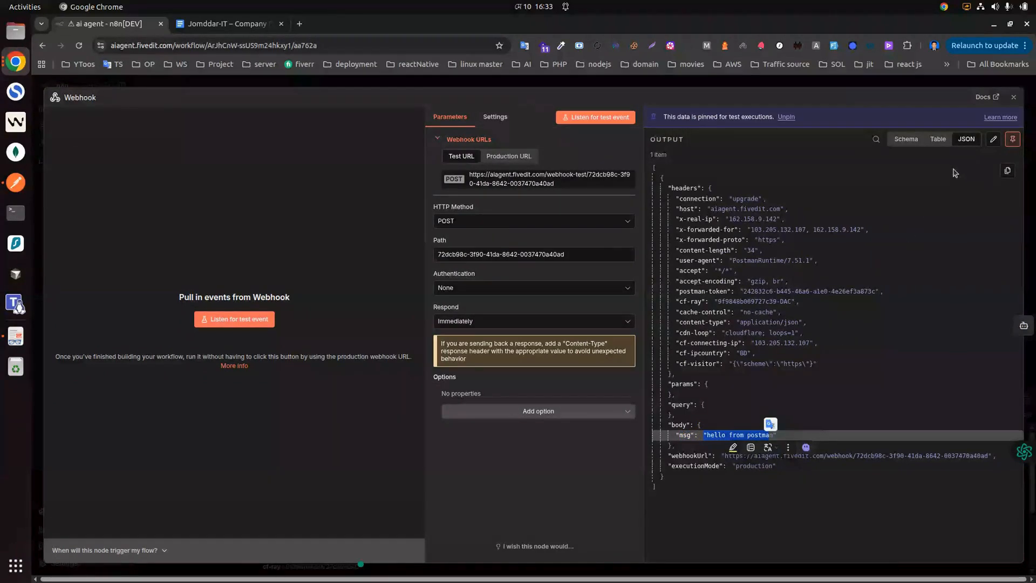
pyautogui.click(1014, 98)
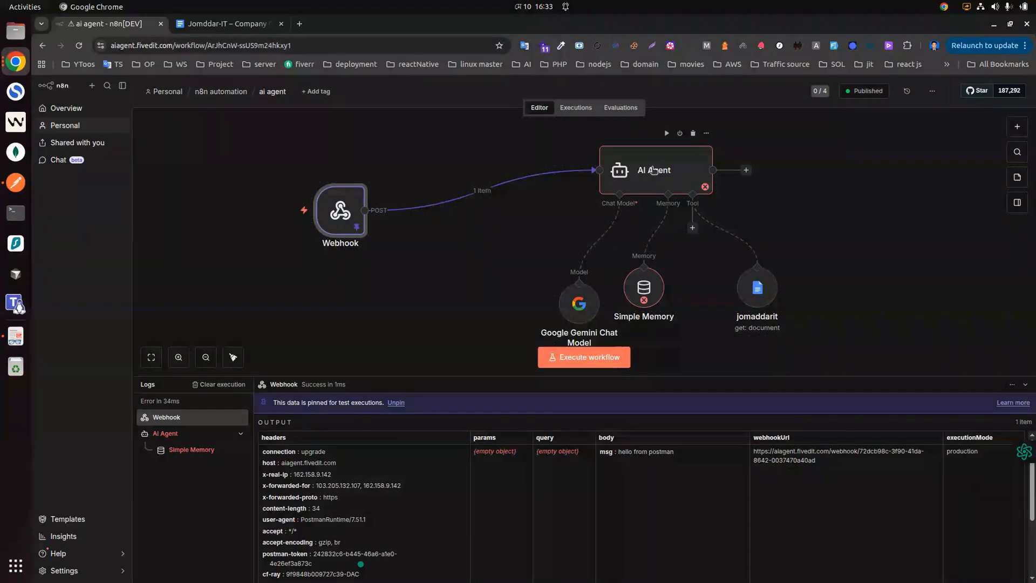
# Step: Set the AI Agent prompt to be defined manually and drag in the webhook's msg field
pyautogui.doubleClick(654, 171)
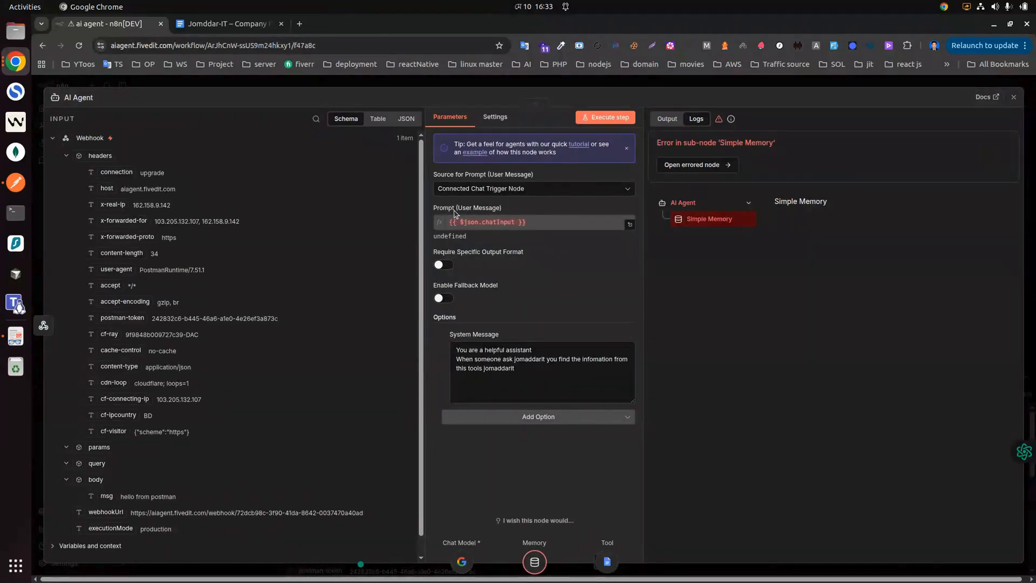
pyautogui.click(518, 187)
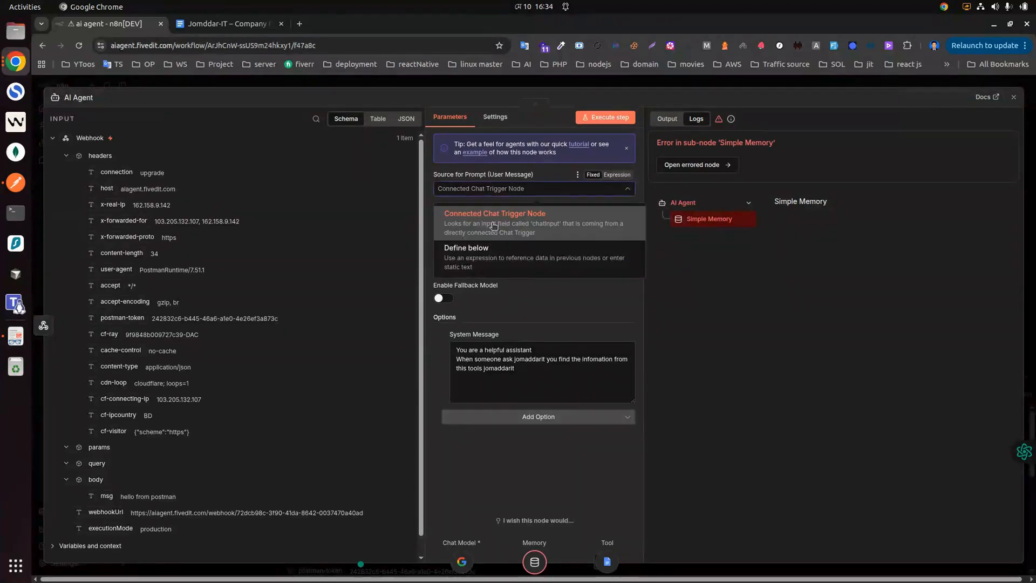
pyautogui.click(516, 246)
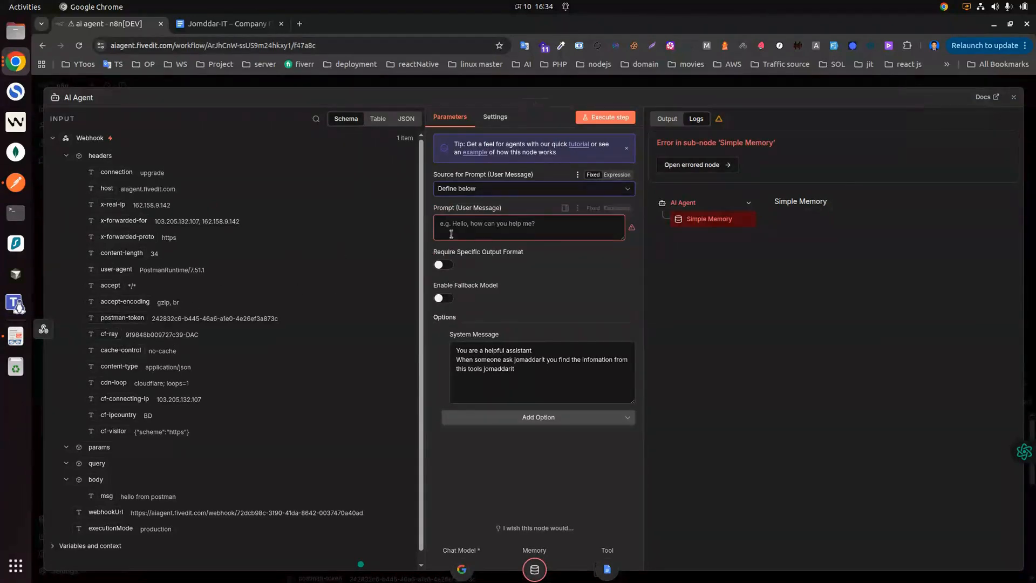
pyautogui.scroll(-1, 118, 392)
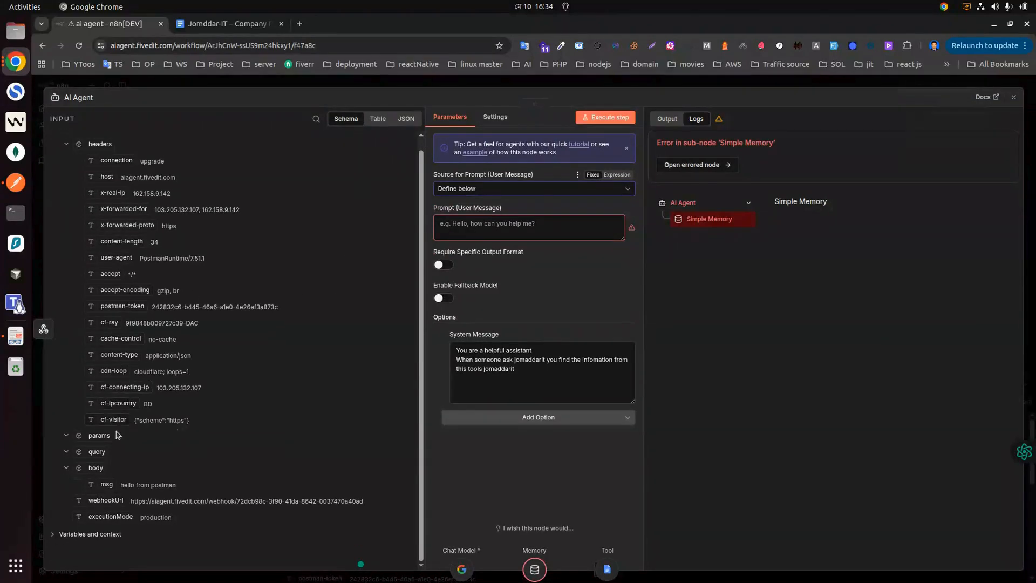
pyautogui.moveTo(106, 484); pyautogui.dragTo(534, 223)
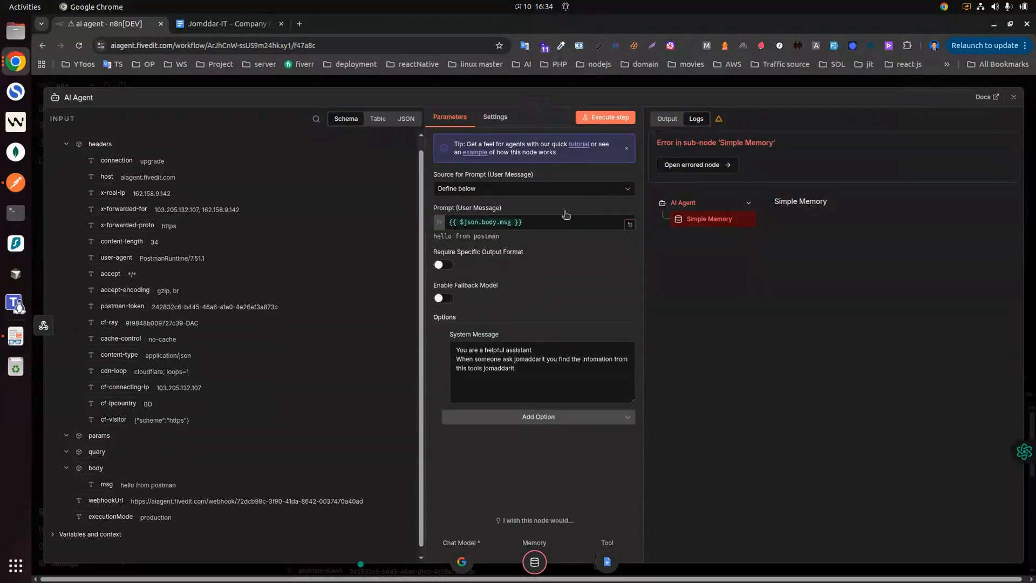
pyautogui.click(554, 223)
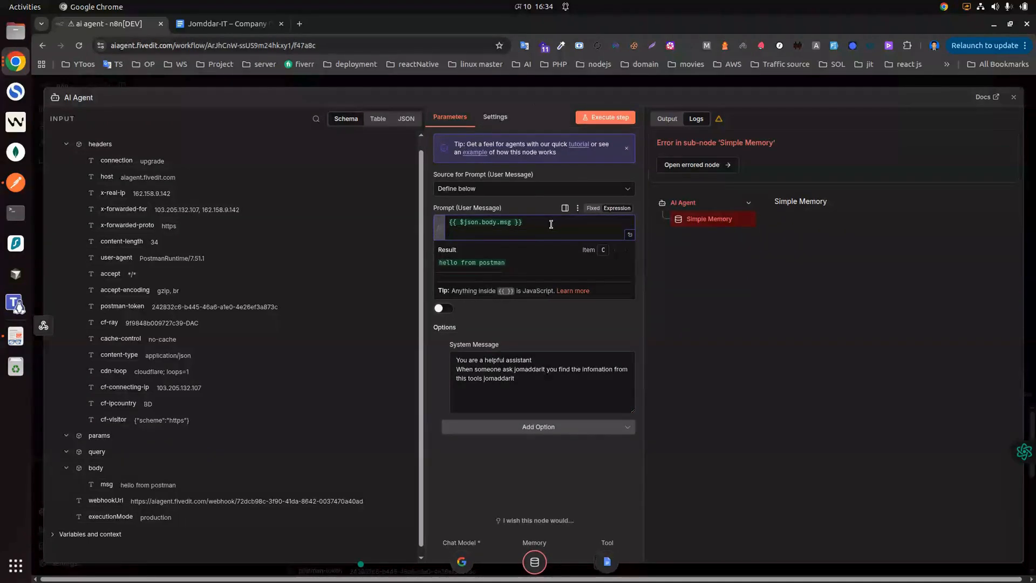
# Step: Move the system message text into the agent prompt
pyautogui.moveTo(539, 385); pyautogui.dragTo(446, 363)
pyautogui.hotkey('ctrl', 'c')
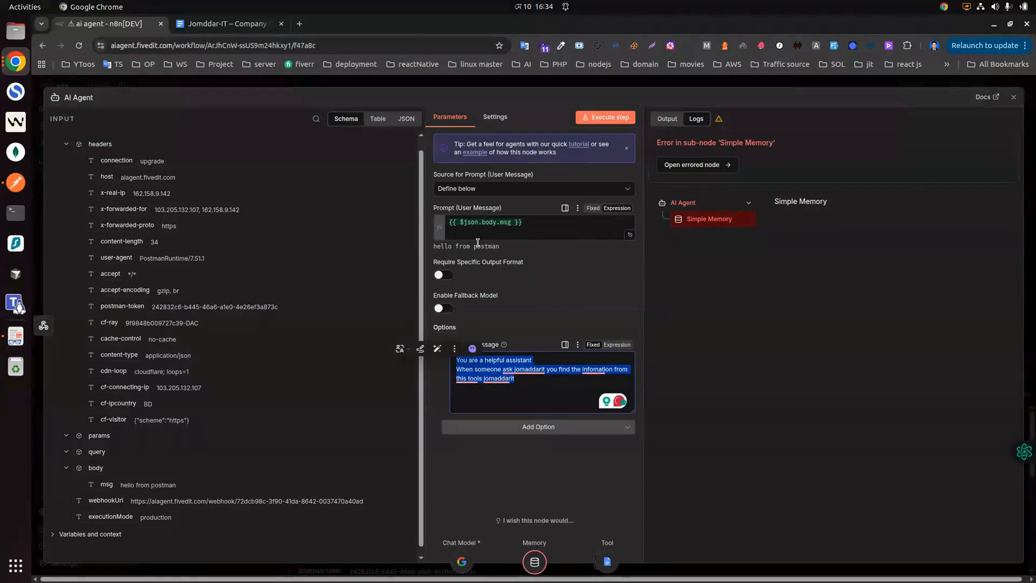
pyautogui.press('BackSpace')
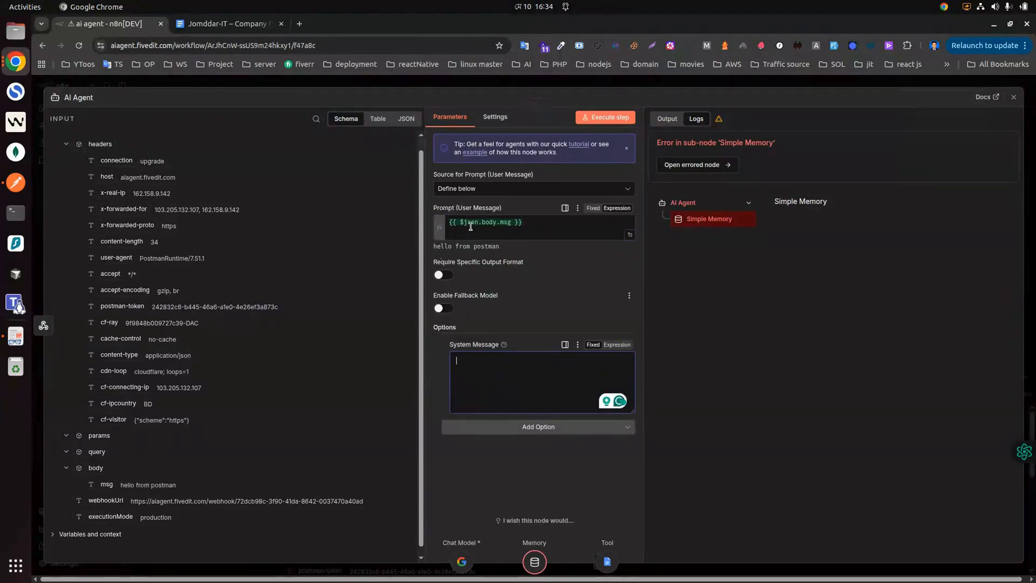
pyautogui.click(523, 230)
pyautogui.press('Return')
pyautogui.hotkey('ctrl', 'v')
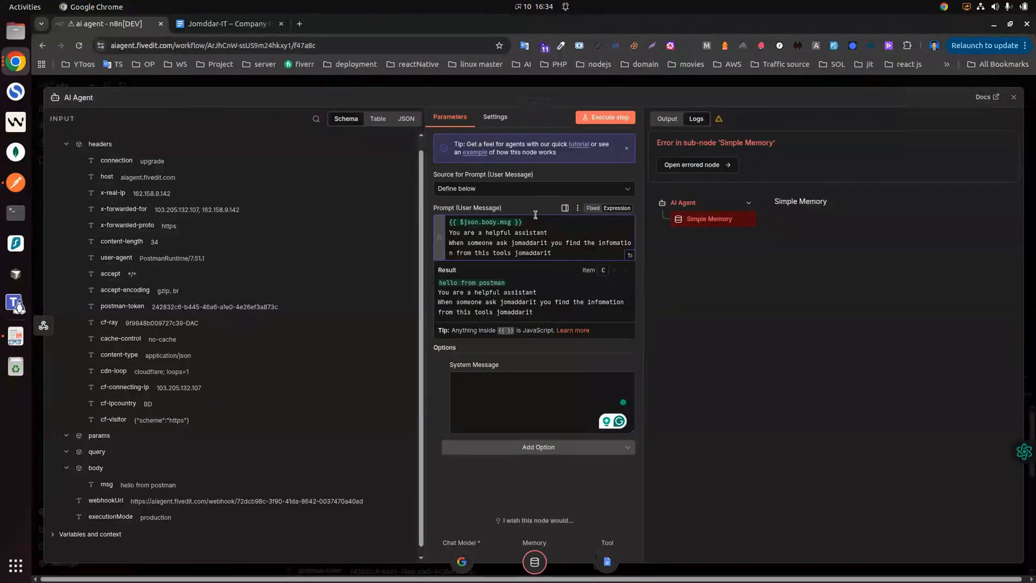
# Step: Put {{ $json.body.msg }} on its own line below the instructions and remove the System Message option
pyautogui.moveTo(530, 222); pyautogui.dragTo(448, 222)
pyautogui.hotkey('ctrl', 'c')
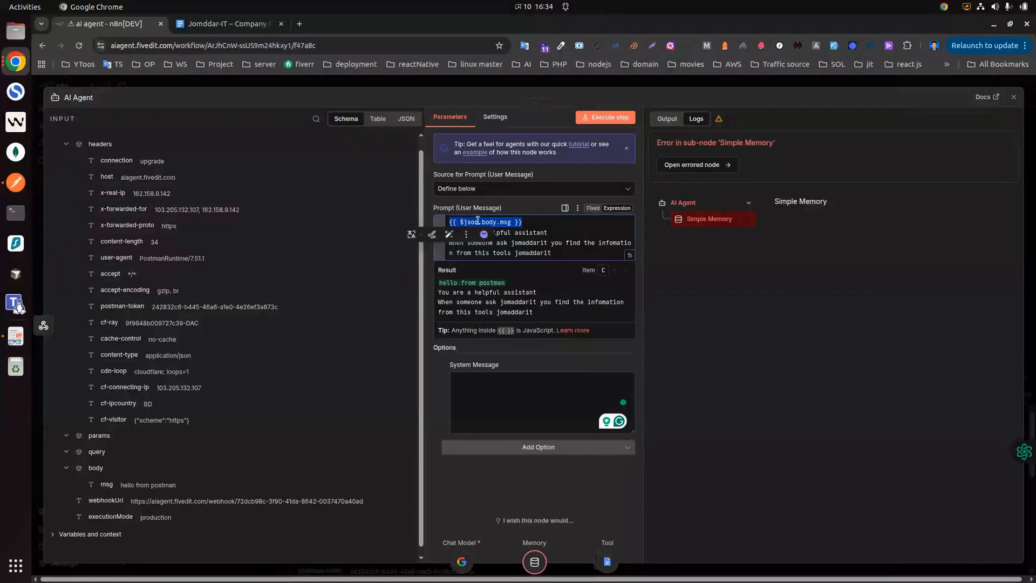
pyautogui.press('BackSpace')
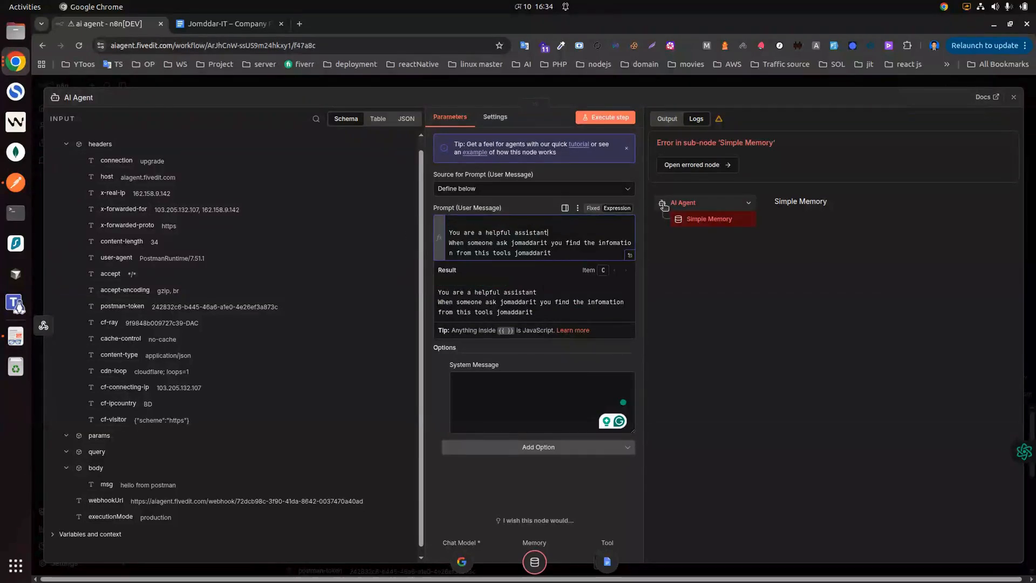
pyautogui.press('Return')
pyautogui.hotkey('ctrl', 'v')
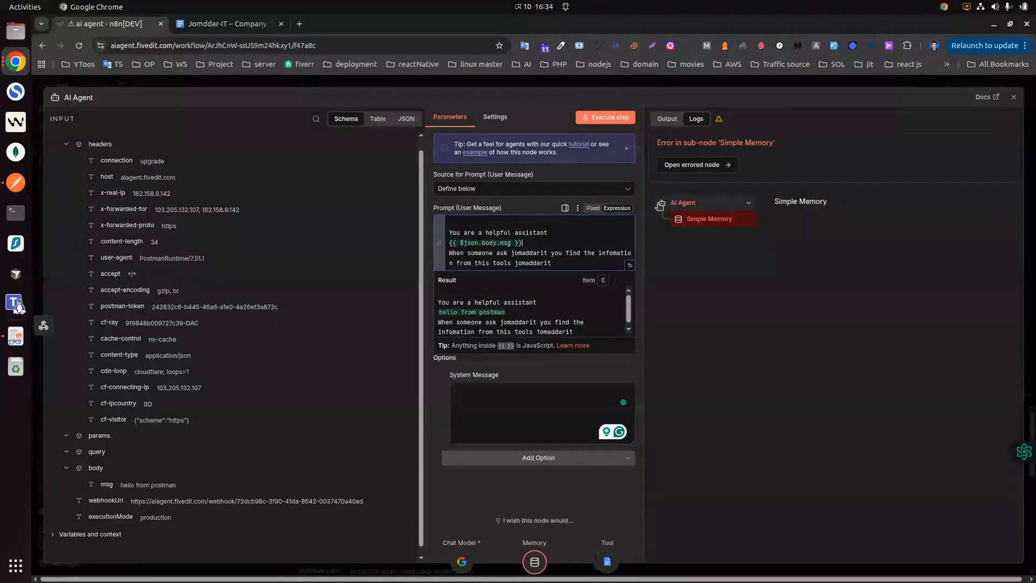
pyautogui.click(448, 234)
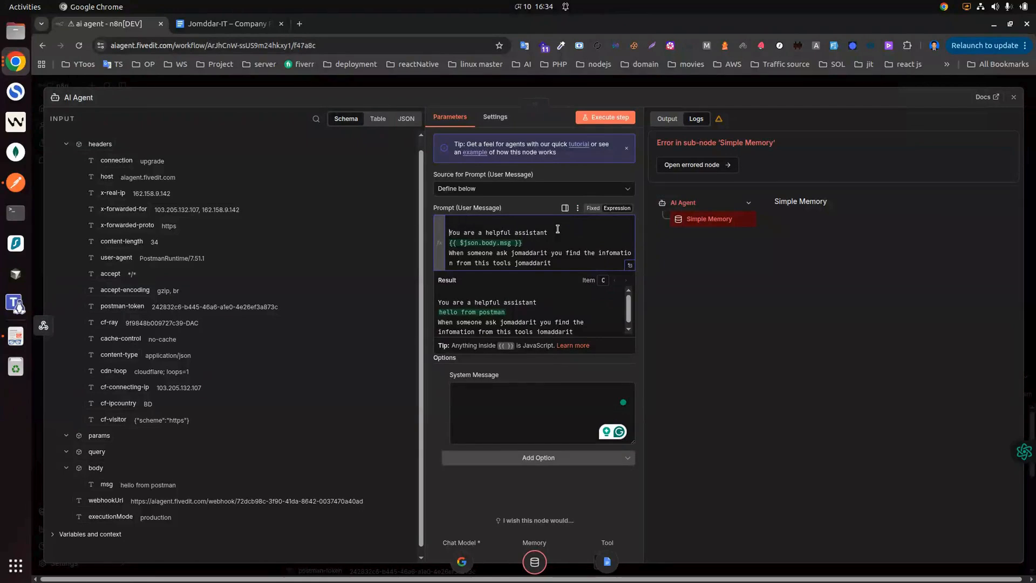
pyautogui.press('BackSpace')
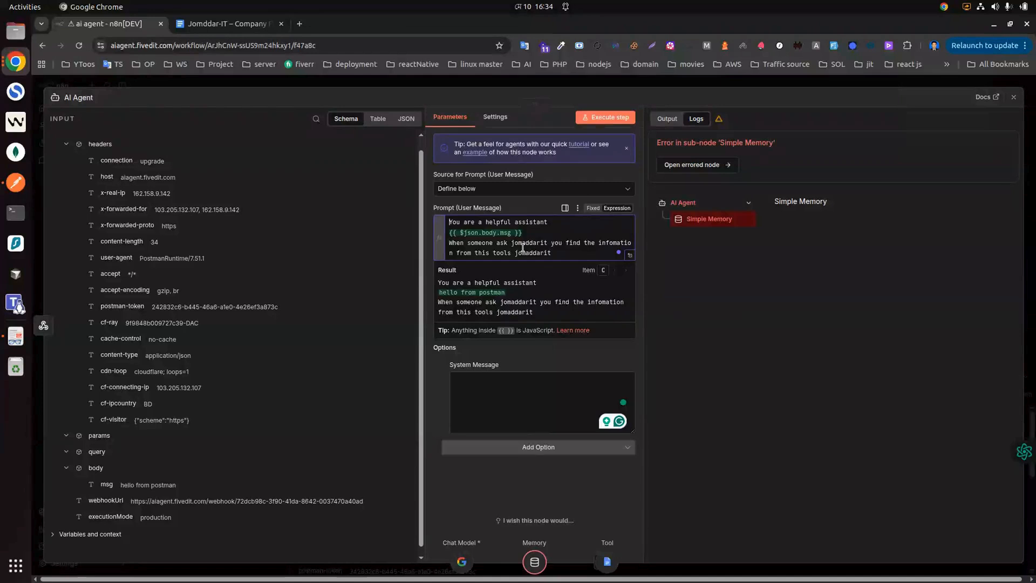
pyautogui.click(753, 302)
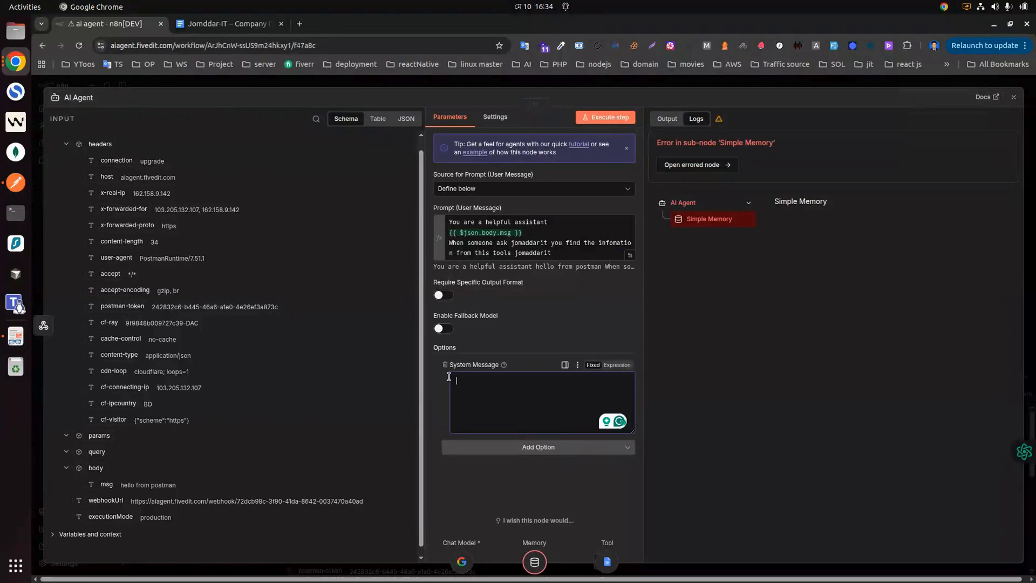
pyautogui.click(445, 365)
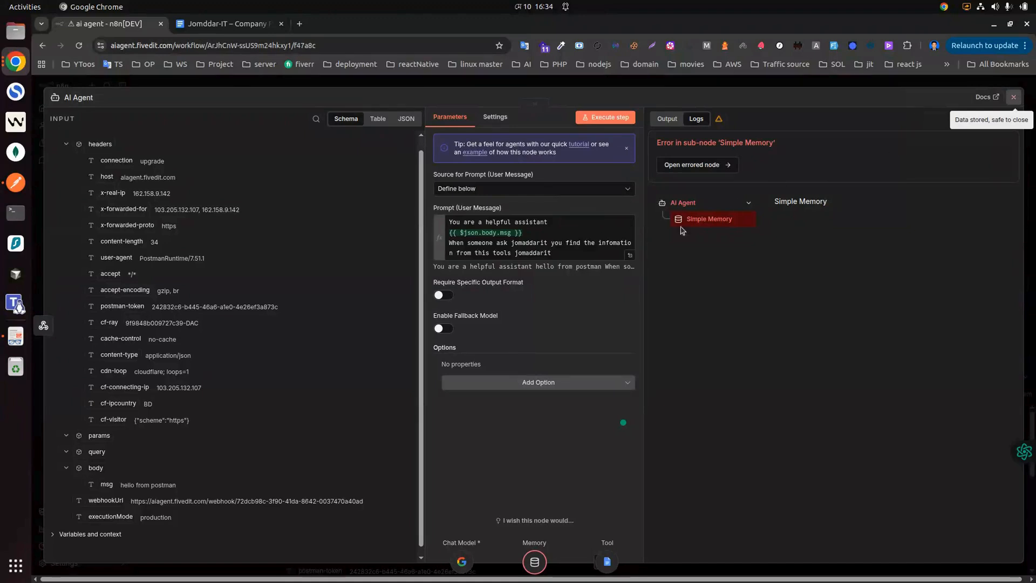
pyautogui.click(1015, 97)
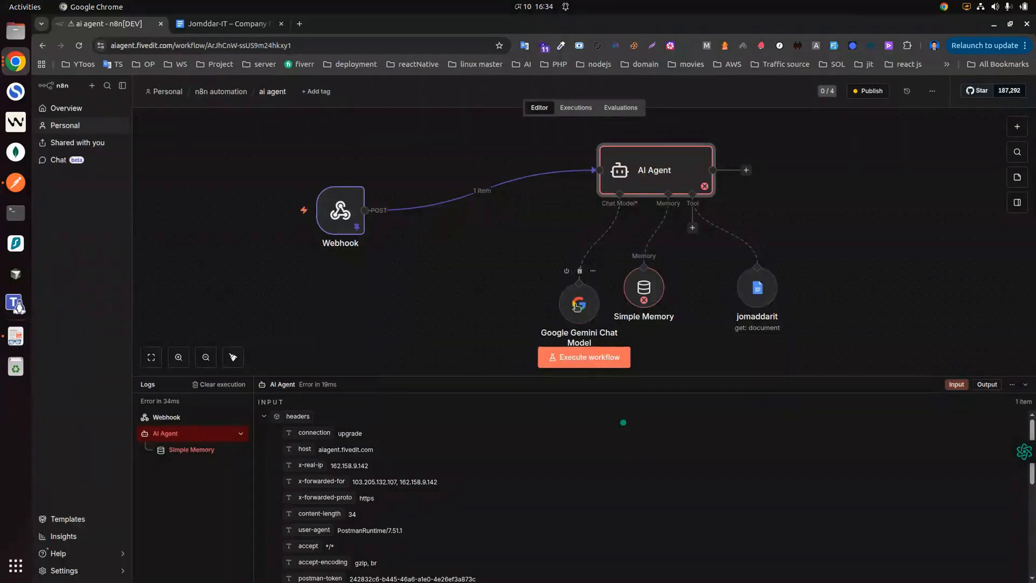
# Step: View the Simple Memory node's error in the logs and its settings
pyautogui.moveTo(648, 293)
pyautogui.click(647, 292)
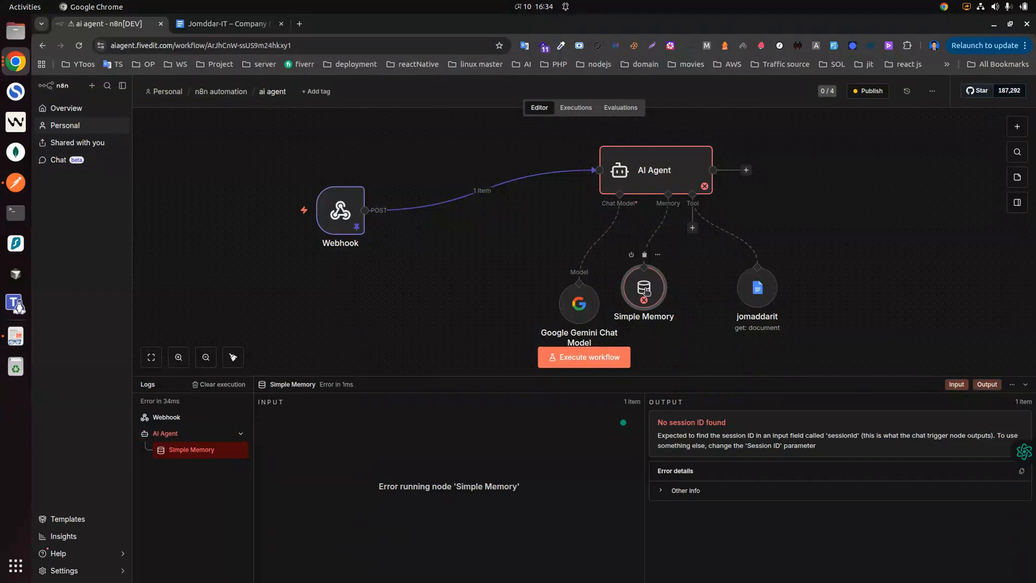
pyautogui.doubleClick(648, 292)
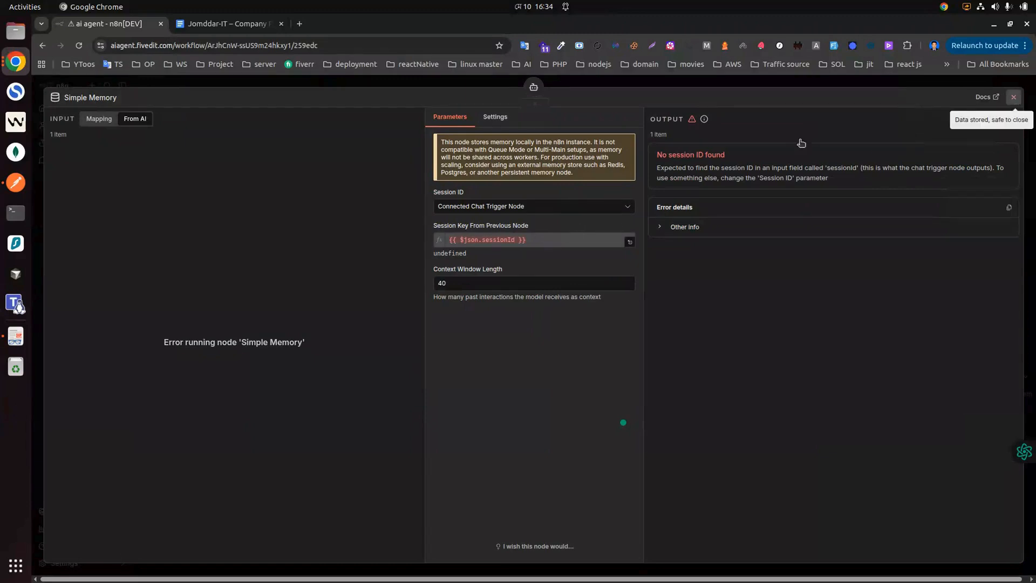
pyautogui.click(1013, 97)
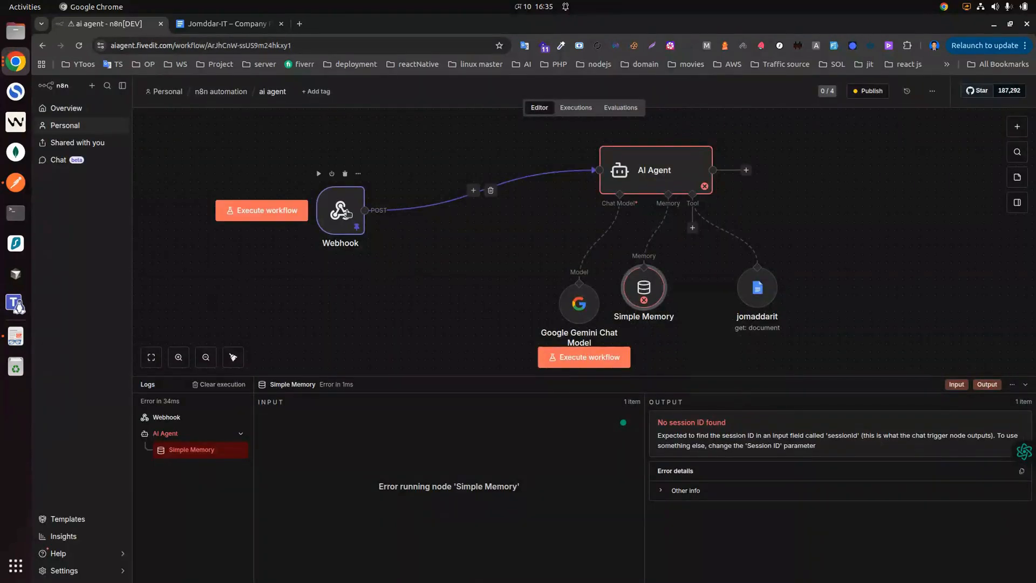
# Step: Inspect the Webhook output's cf-connecting-ip header, then reopen Simple Memory's 'No session ID found' settings
pyautogui.doubleClick(348, 213)
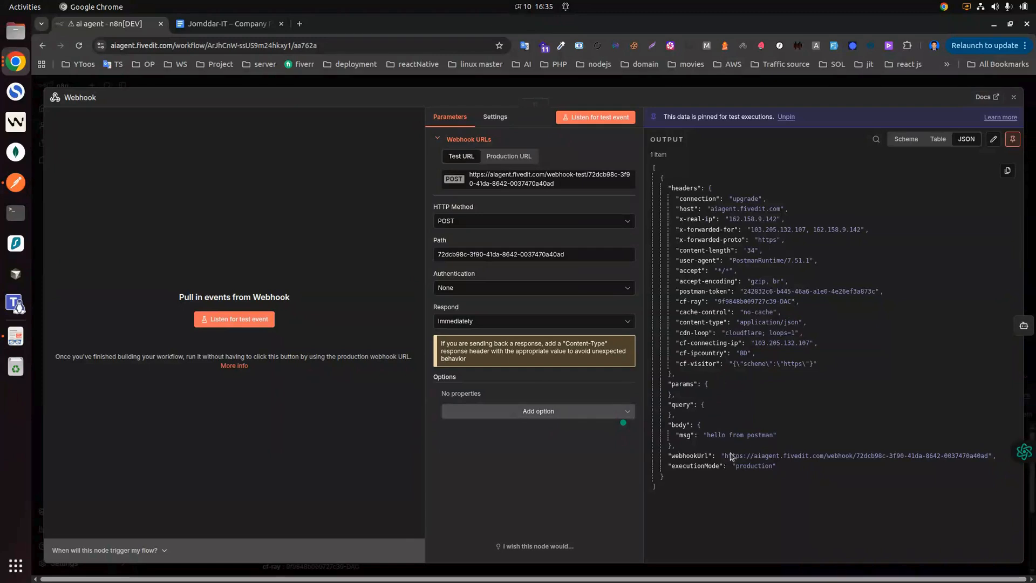
pyautogui.moveTo(680, 343); pyautogui.dragTo(744, 350)
pyautogui.click(742, 346)
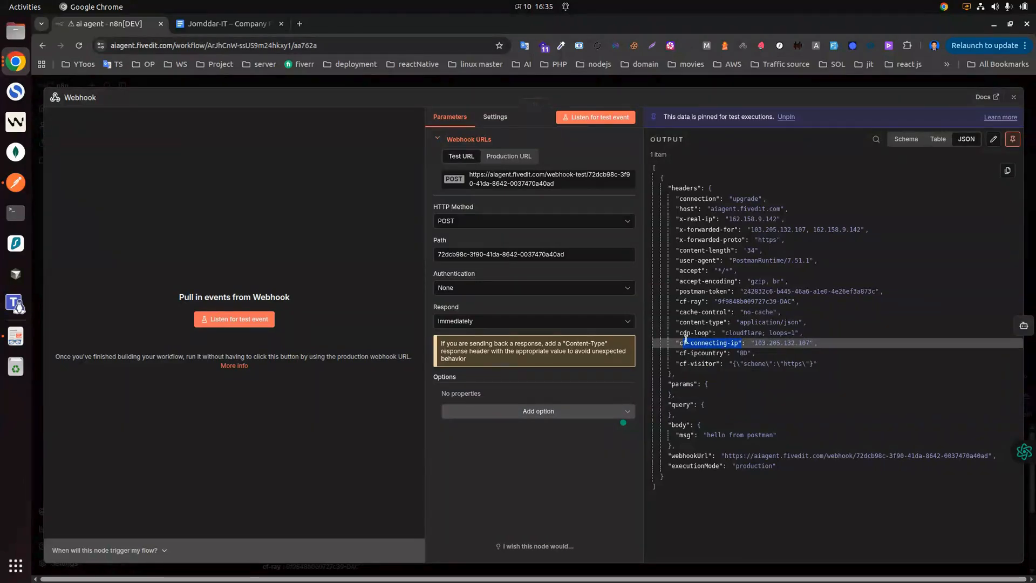
pyautogui.click(1015, 99)
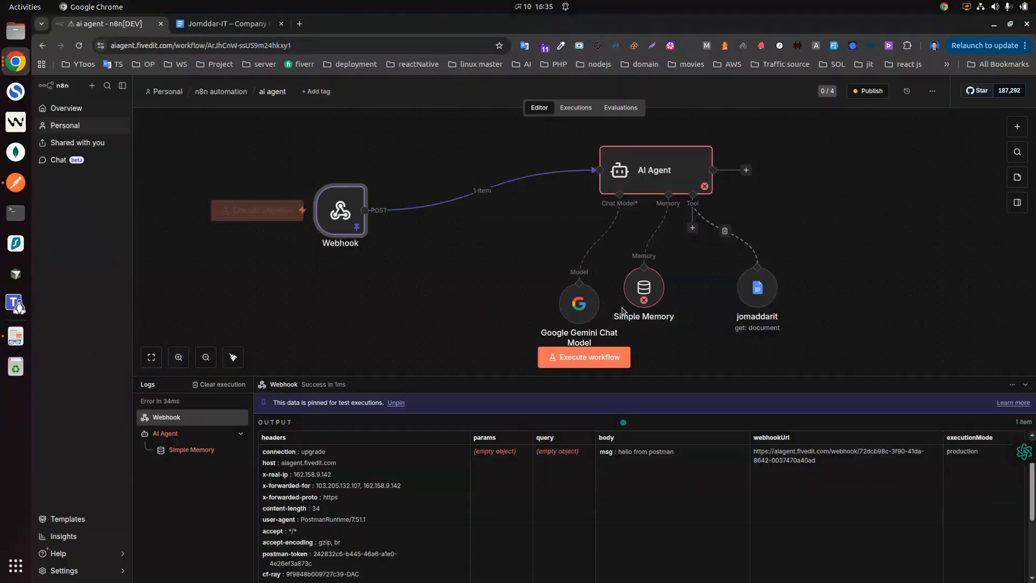
pyautogui.click(645, 287)
pyautogui.doubleClick(639, 295)
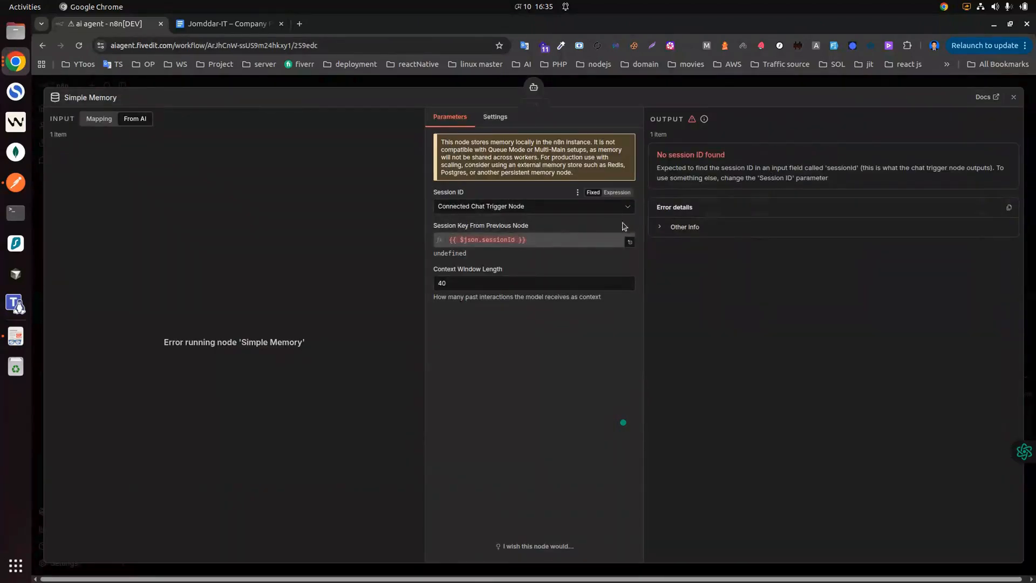
# Step: Set Simple Memory's Session ID to Define below with the Key as an expression
pyautogui.click(596, 238)
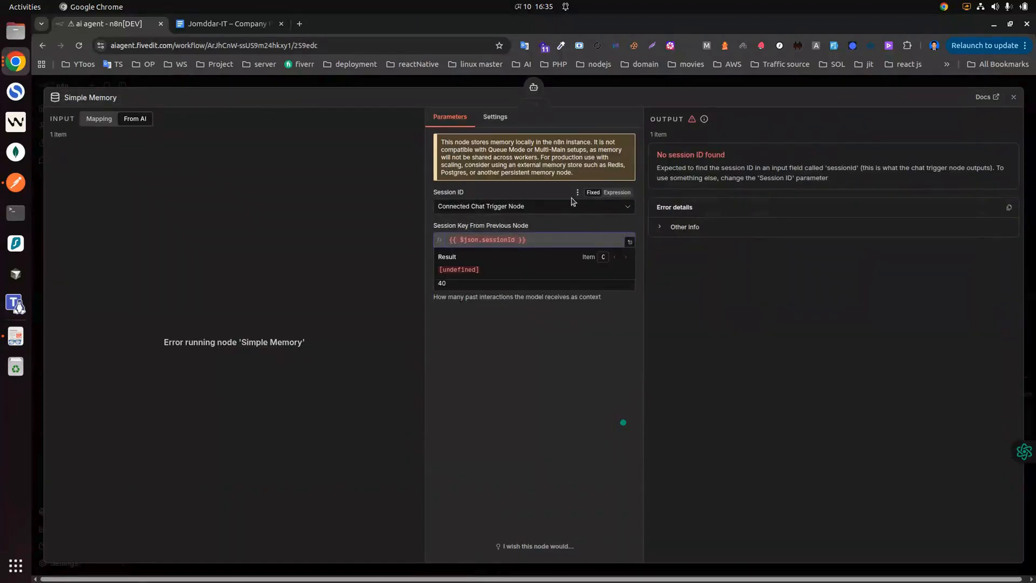
pyautogui.click(518, 205)
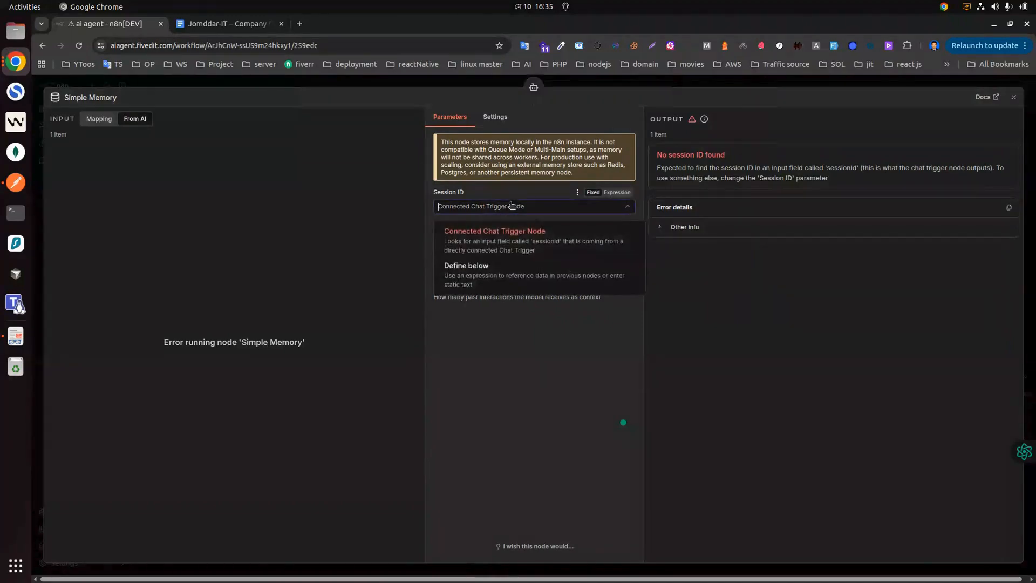
pyautogui.click(487, 272)
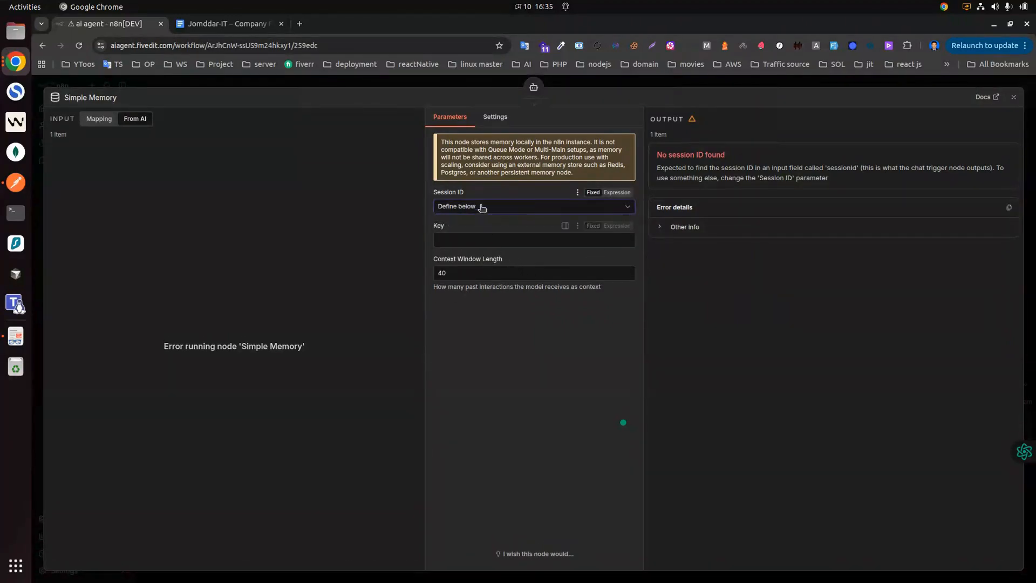
pyautogui.click(466, 237)
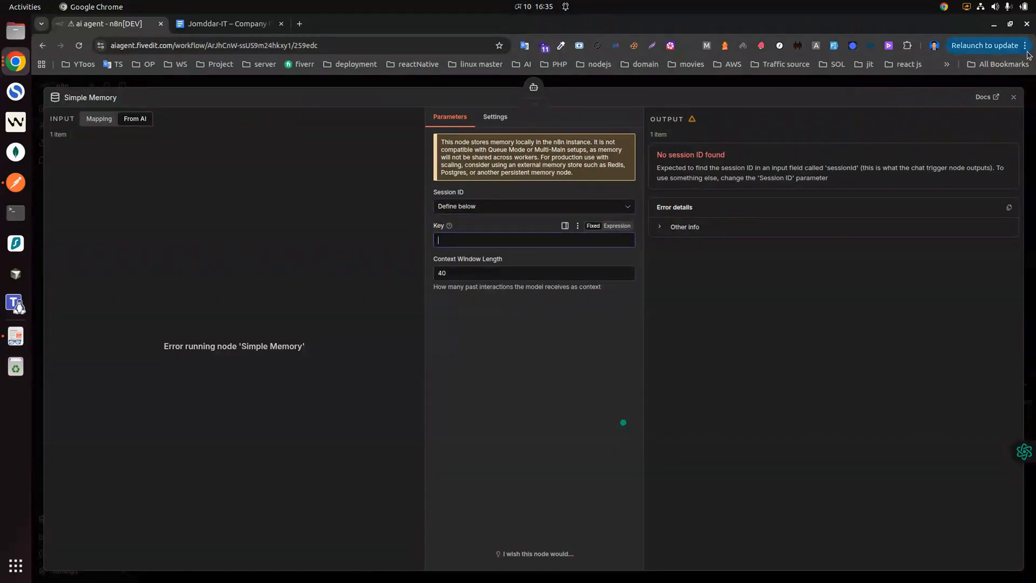
pyautogui.click(617, 226)
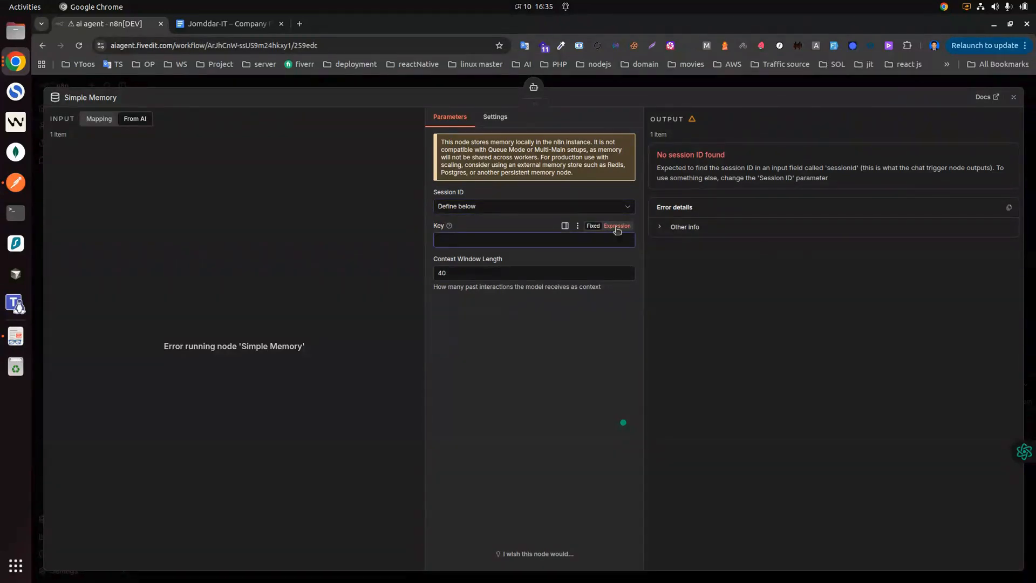
pyautogui.click(502, 237)
pyautogui.write('{{')
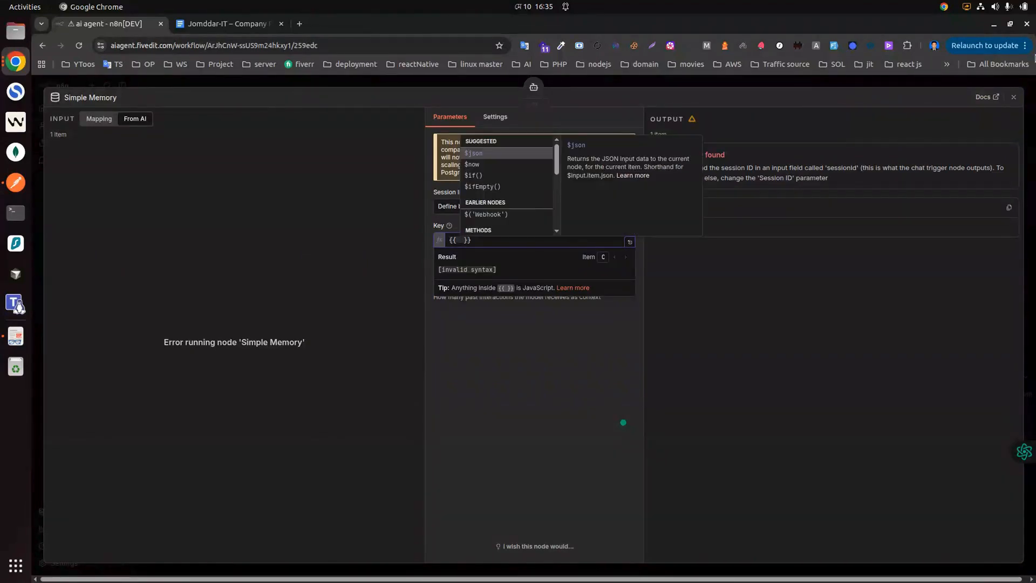
pyautogui.press('Up')
pyautogui.press('Down')
pyautogui.press('Down')
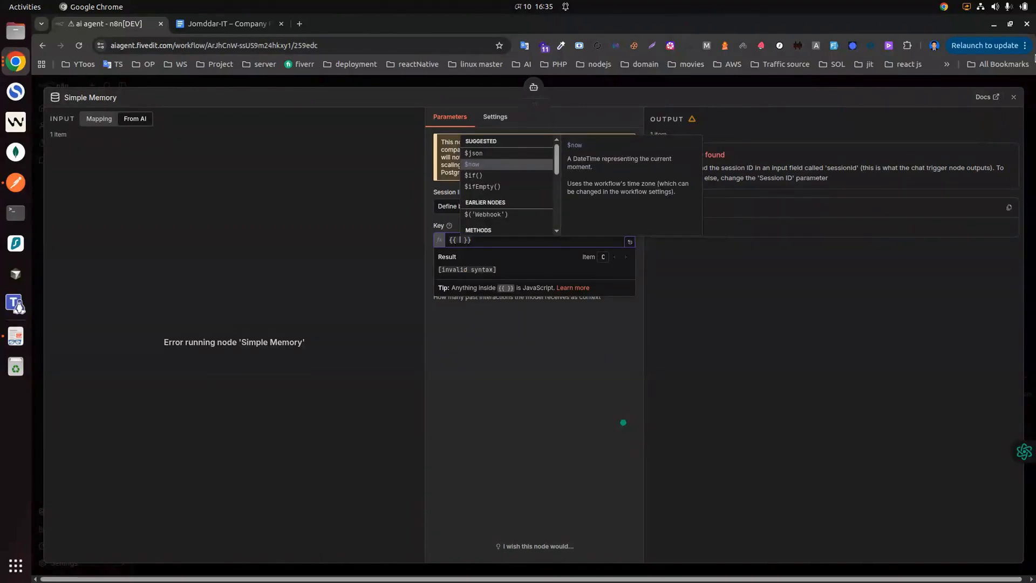
pyautogui.write('$(')
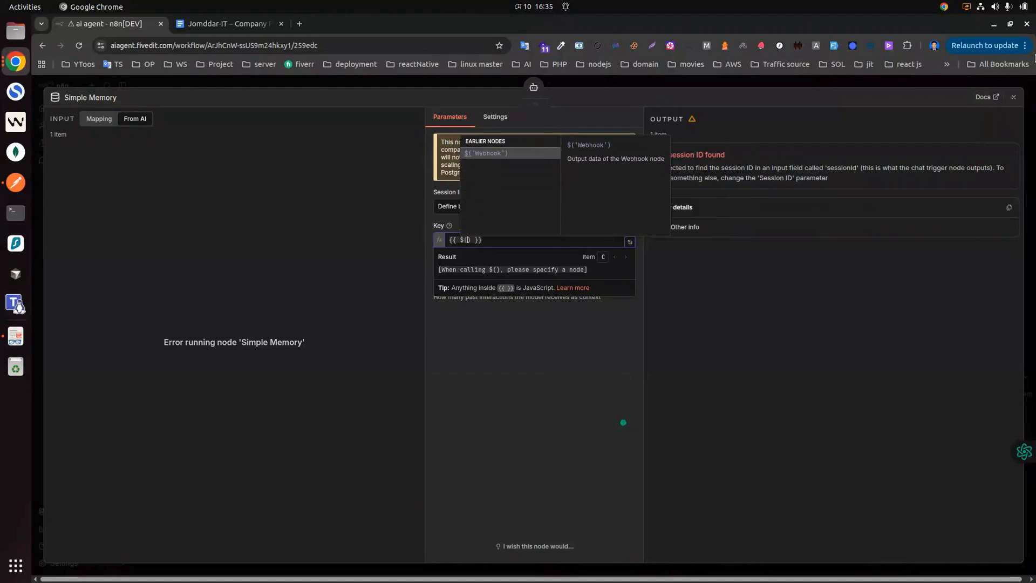
pyautogui.press('Return')
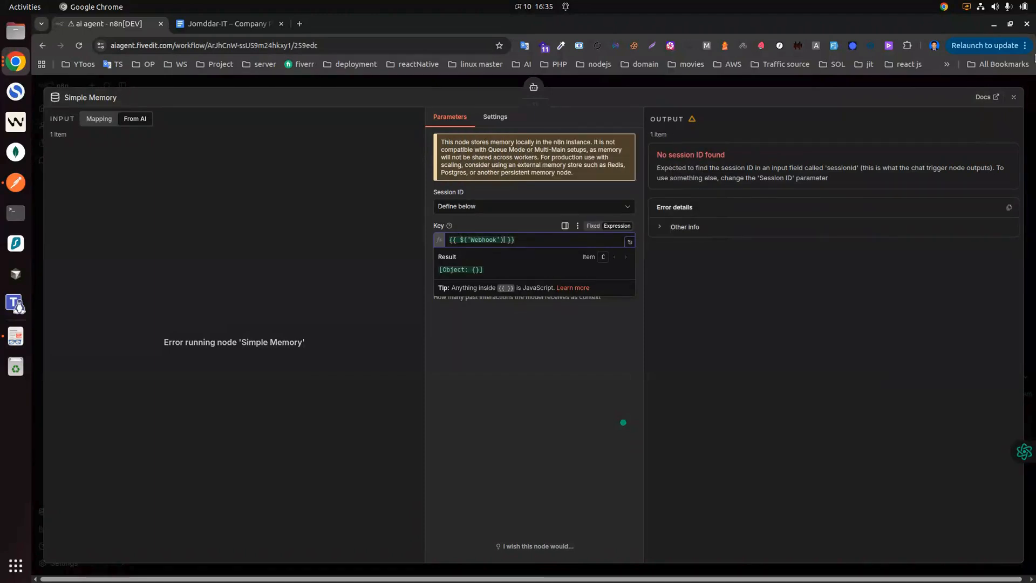
pyautogui.write('.')
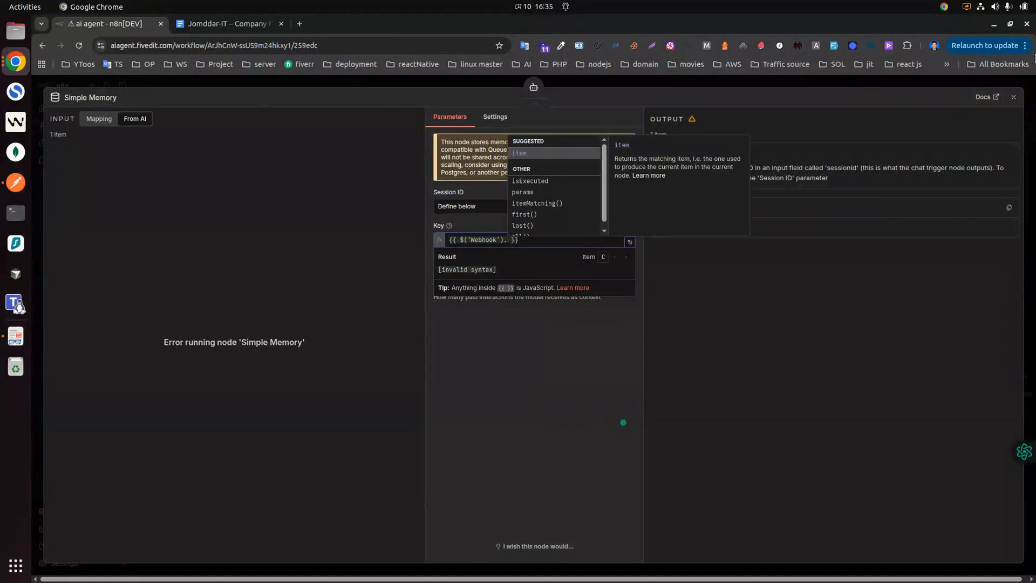
pyautogui.press('Down')
pyautogui.press('Down')
pyautogui.press('Down')
pyautogui.press('Up')
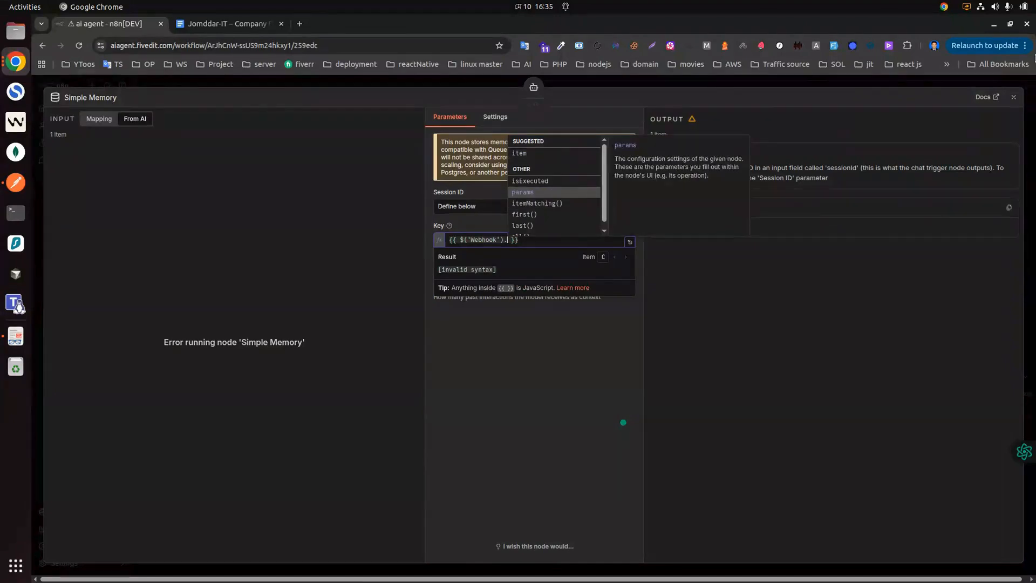
pyautogui.press('Down')
pyautogui.press('Down')
pyautogui.press('Down')
pyautogui.press('Down')
pyautogui.press('Down')
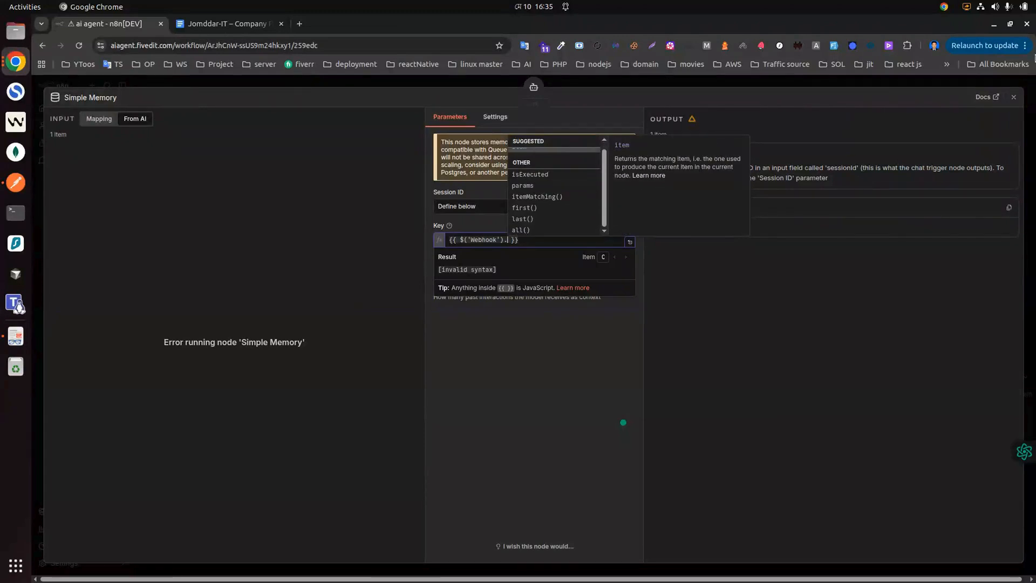
pyautogui.press('Up')
pyautogui.press('Down')
pyautogui.press('Down')
pyautogui.press('Down')
pyautogui.press('Down')
pyautogui.press('Down')
pyautogui.press('Down')
pyautogui.press('Up')
pyautogui.press('Down')
pyautogui.press('Down')
pyautogui.press('Down')
pyautogui.press('Down')
pyautogui.press('Up')
pyautogui.press('Up')
pyautogui.press('Down')
pyautogui.press('Return')
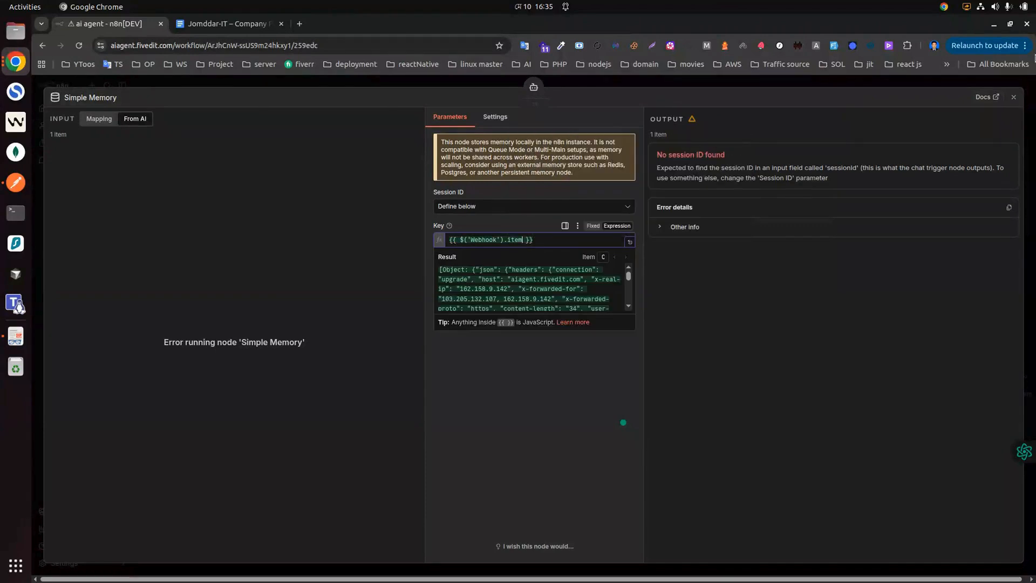
pyautogui.write('.')
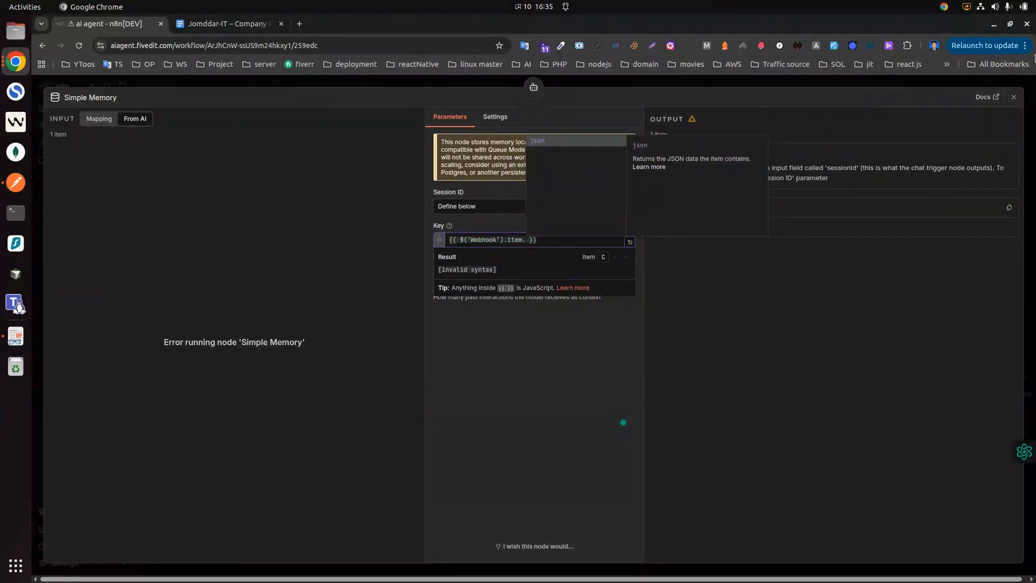
pyautogui.press('Return')
pyautogui.write('.')
pyautogui.press('Down')
pyautogui.press('Down')
pyautogui.press('Return')
pyautogui.write('.headers.')
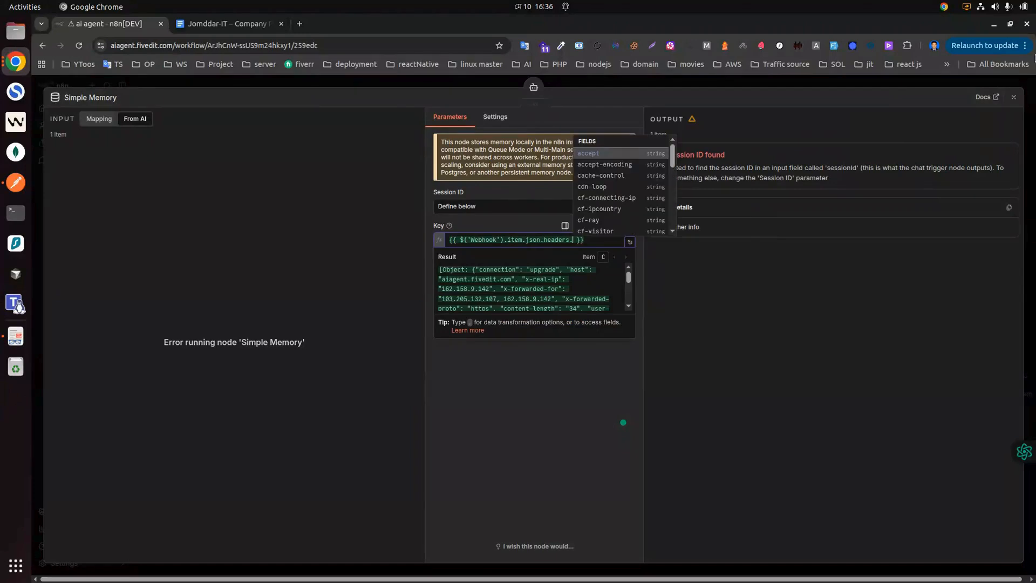
pyautogui.press('Down')
pyautogui.press('Down')
pyautogui.press('Down')
pyautogui.press('Down')
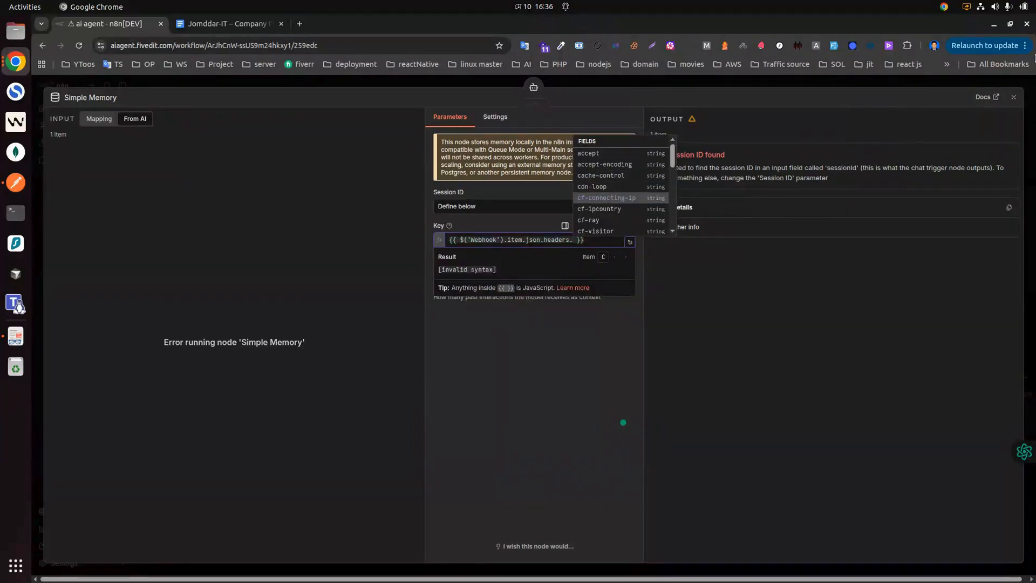
pyautogui.press('Return')
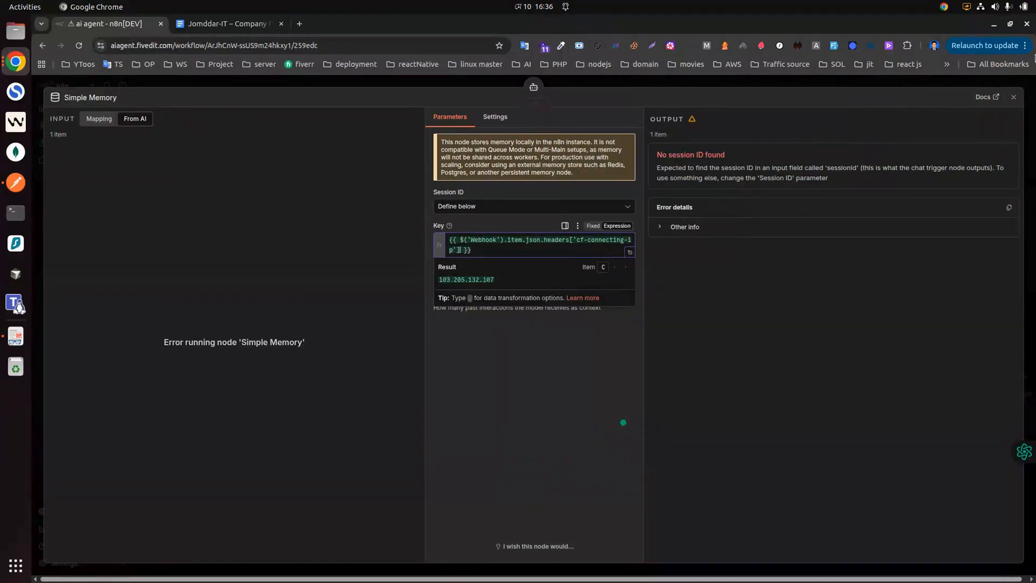
pyautogui.click(892, 270)
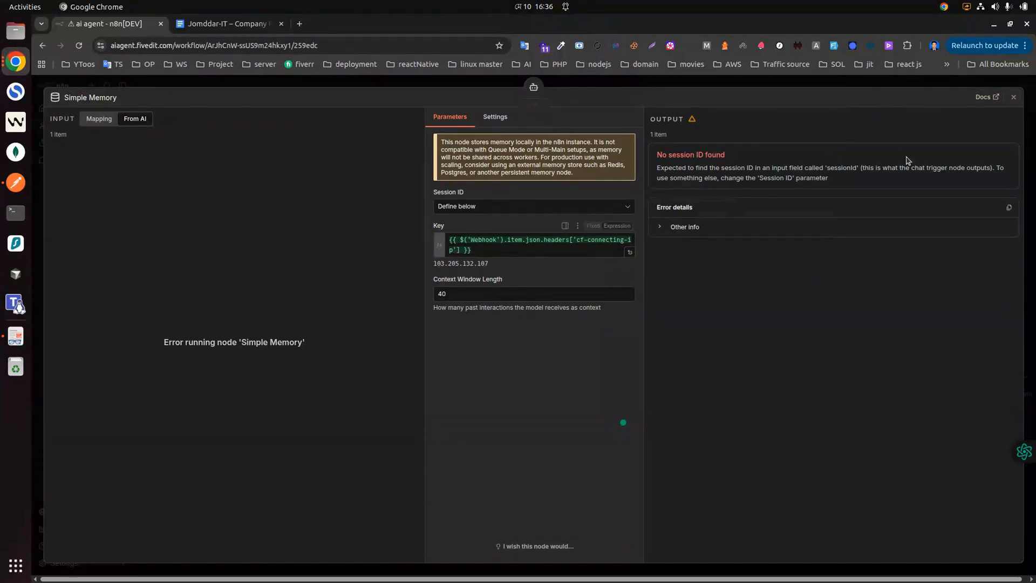
# Step: Republish the workflow's latest changes as Version ea0b85ce, then switch to Postman
pyautogui.click(1014, 97)
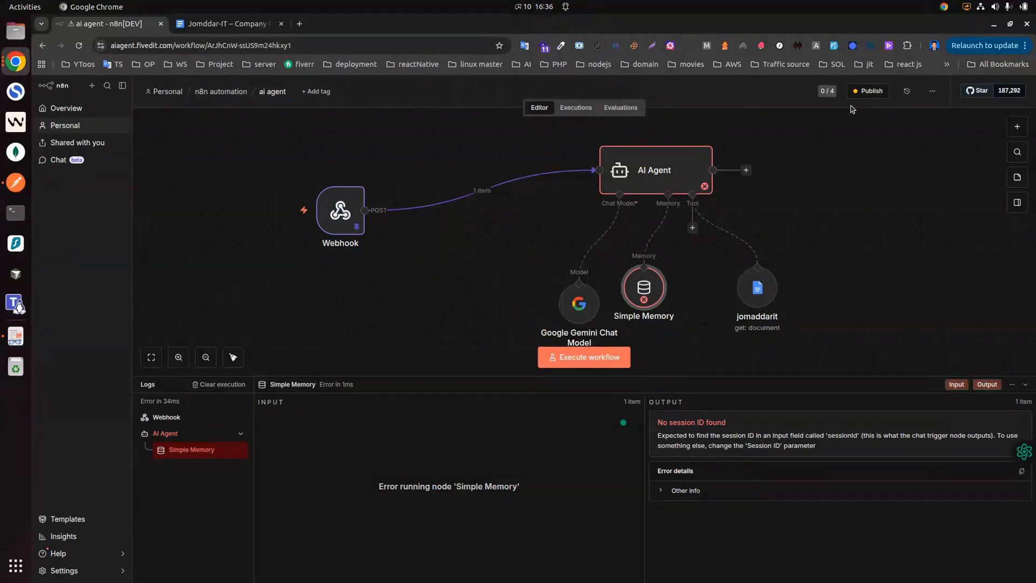
pyautogui.click(868, 93)
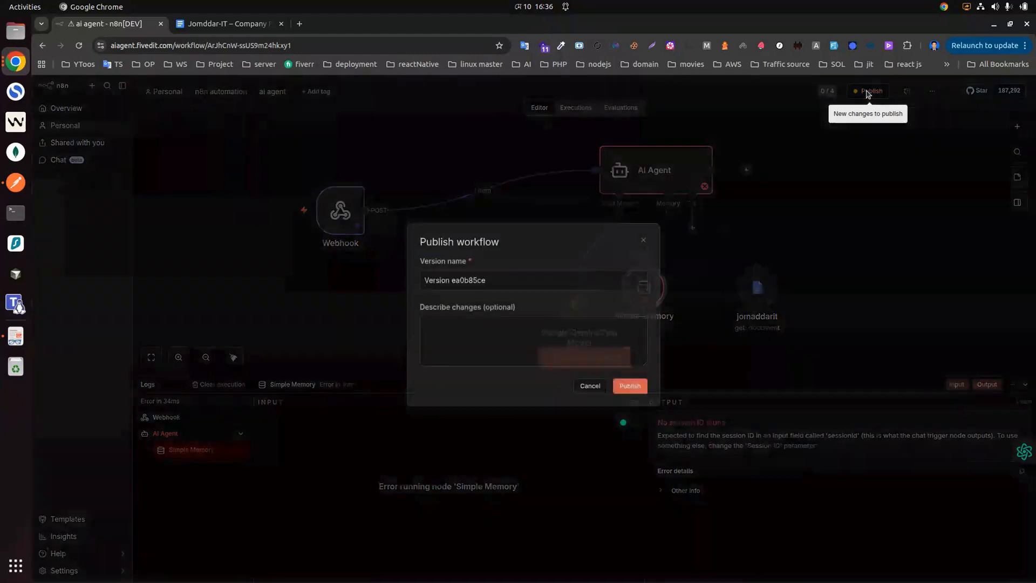
pyautogui.click(631, 388)
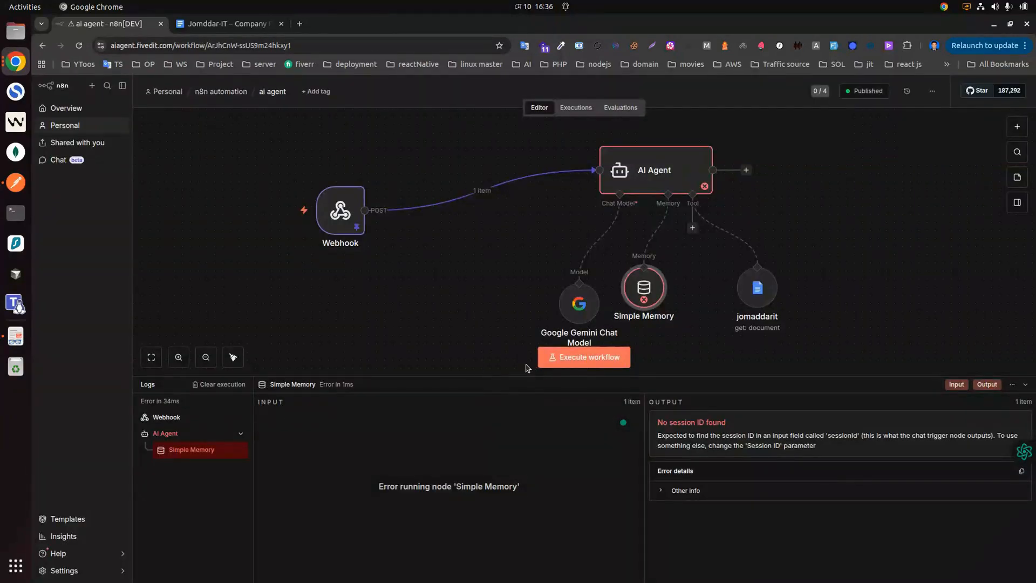
pyautogui.click(14, 184)
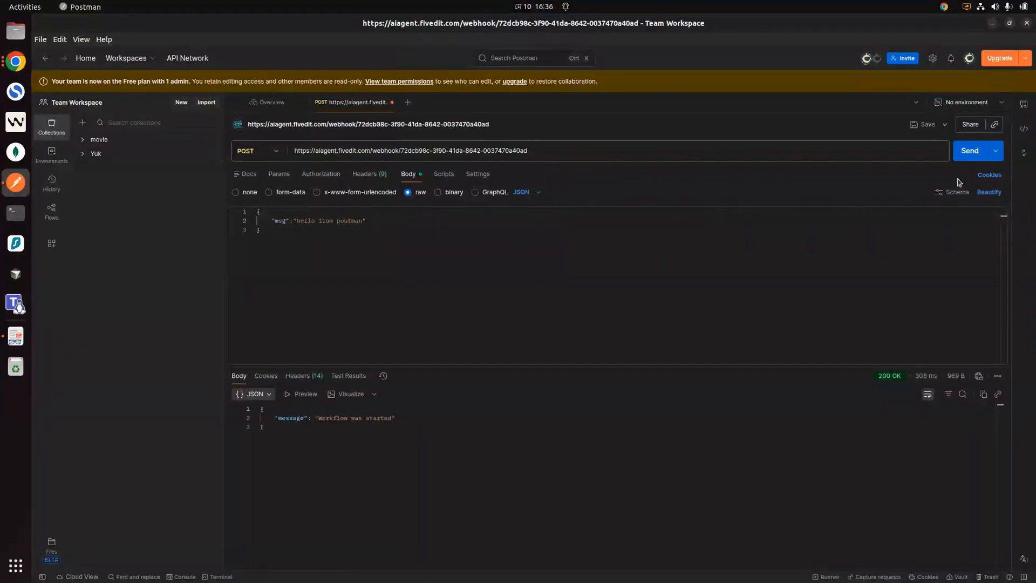
# Step: Resend the hello POST request, which returns 'Workflow was started', and open n8n's Executions list
pyautogui.click(970, 153)
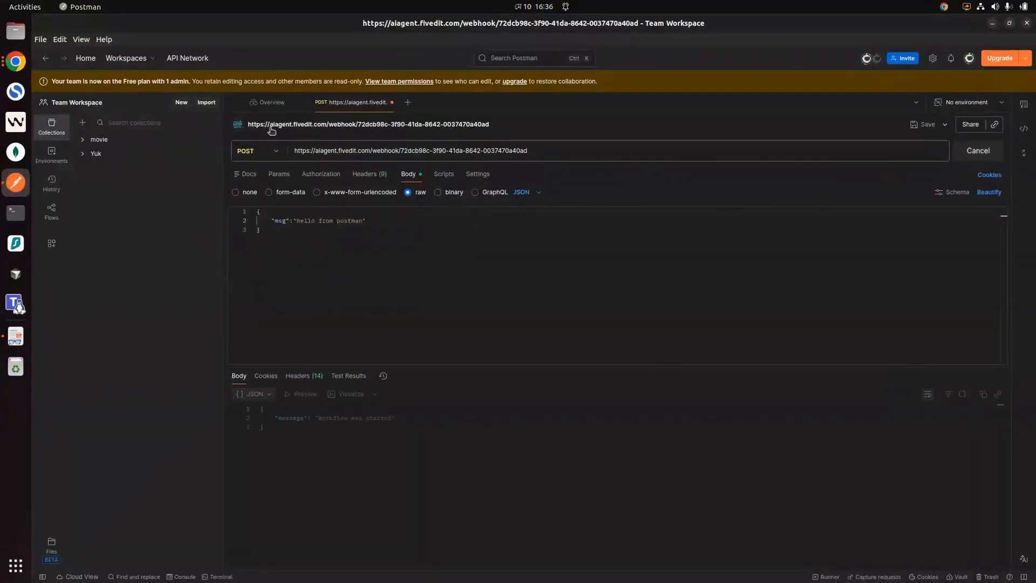
pyautogui.click(15, 61)
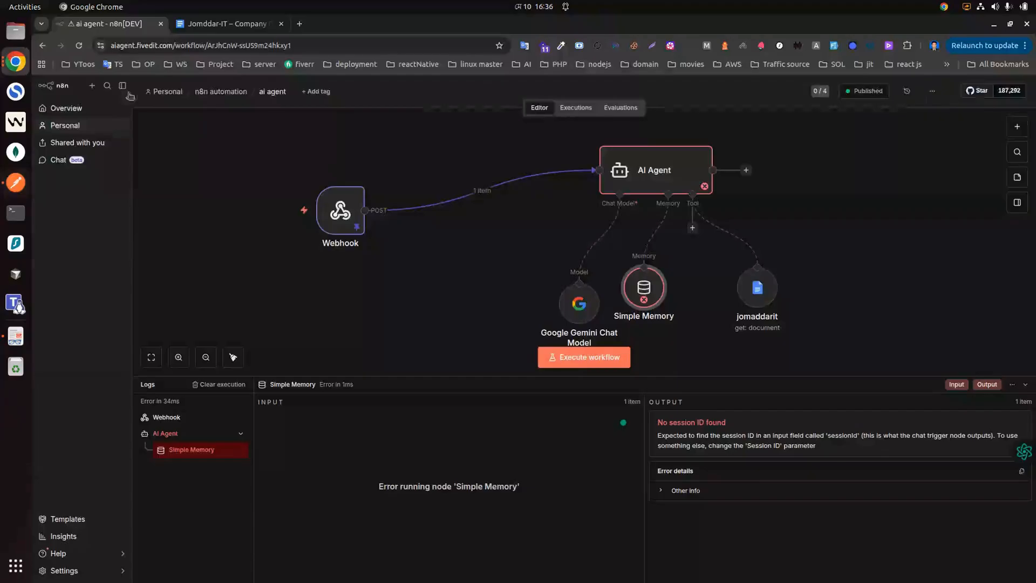
pyautogui.click(576, 108)
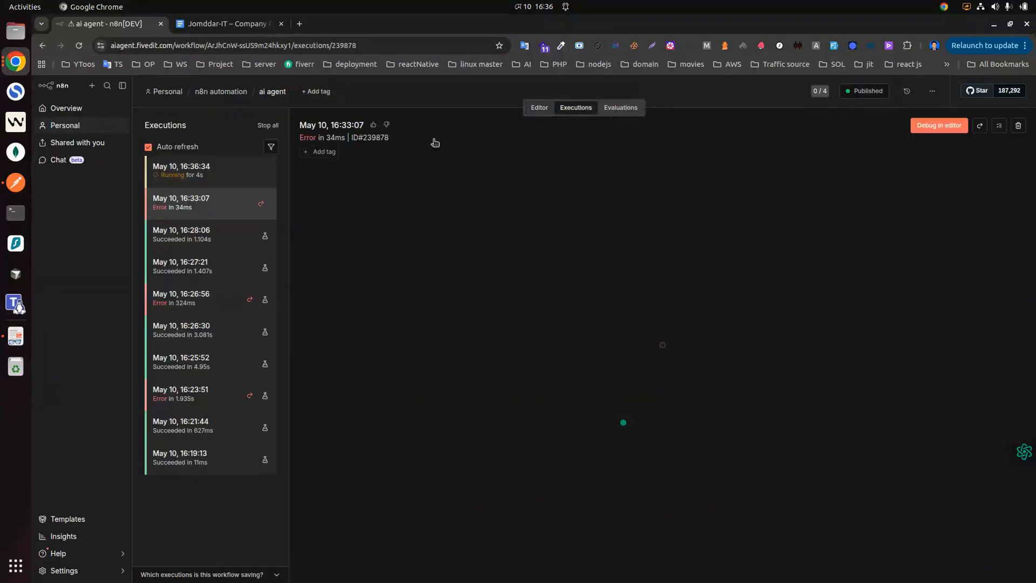
# Step: Open the succeeded 16:36:34 execution and compare it with Postman's 'Workflow was started' response
pyautogui.click(188, 172)
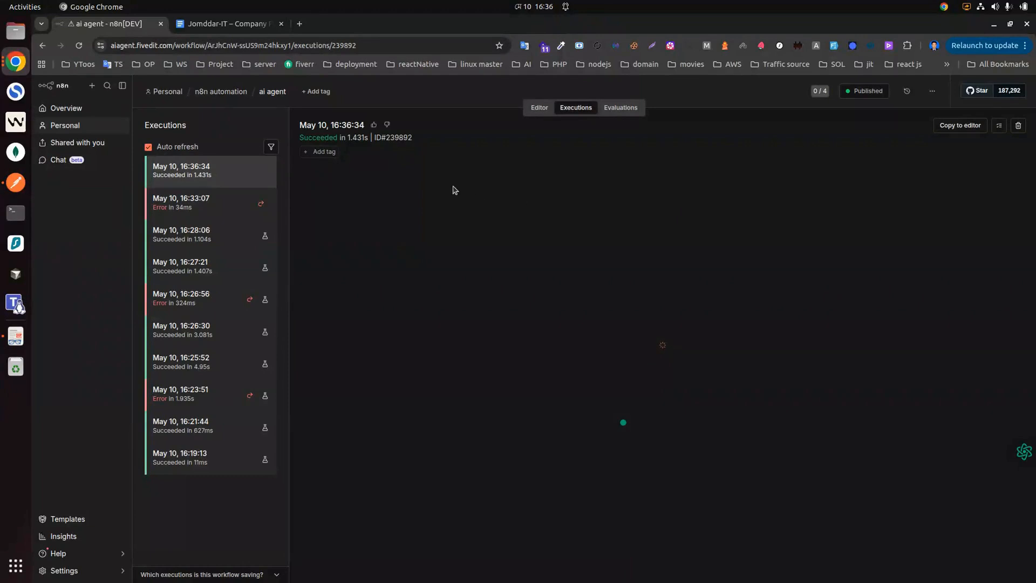
pyautogui.click(16, 182)
pyautogui.moveTo(318, 419); pyautogui.dragTo(391, 420)
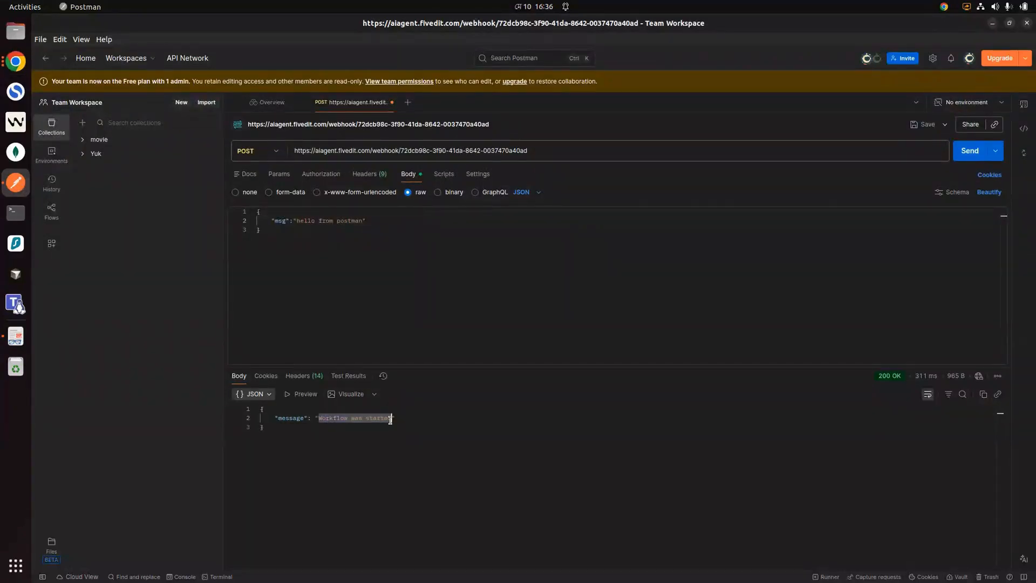
pyautogui.click(301, 411)
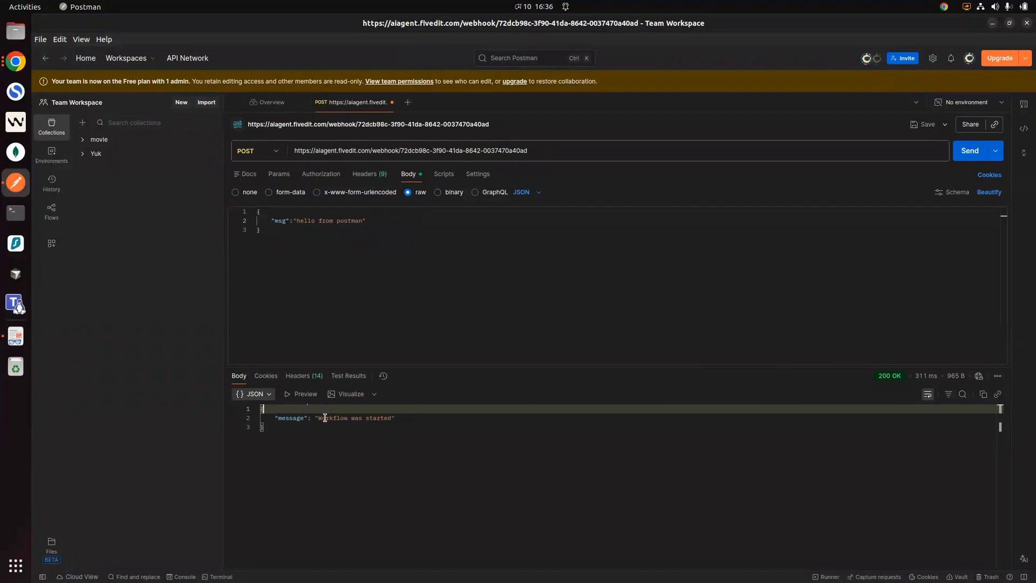
pyautogui.moveTo(319, 417); pyautogui.dragTo(389, 414)
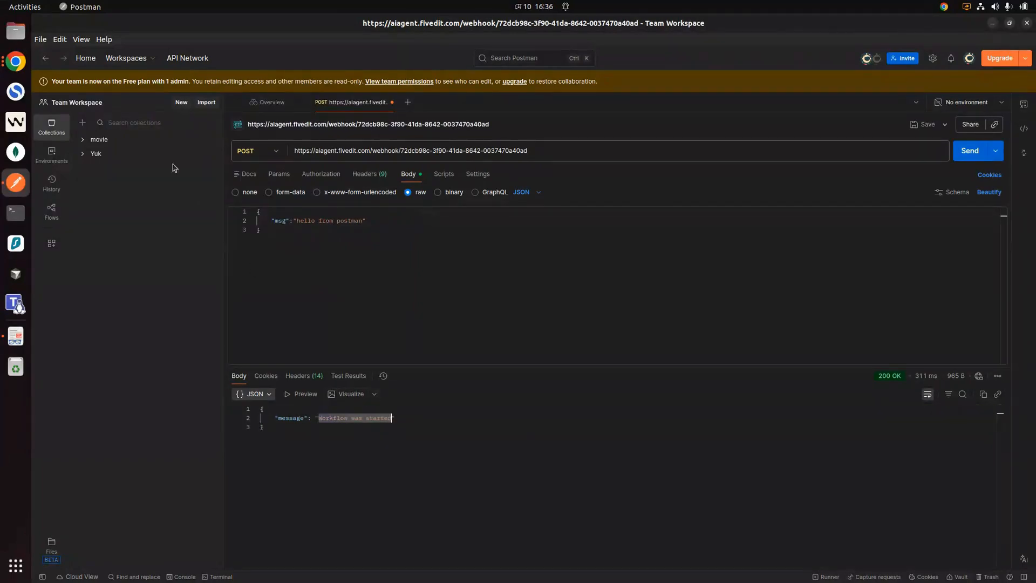
pyautogui.click(15, 61)
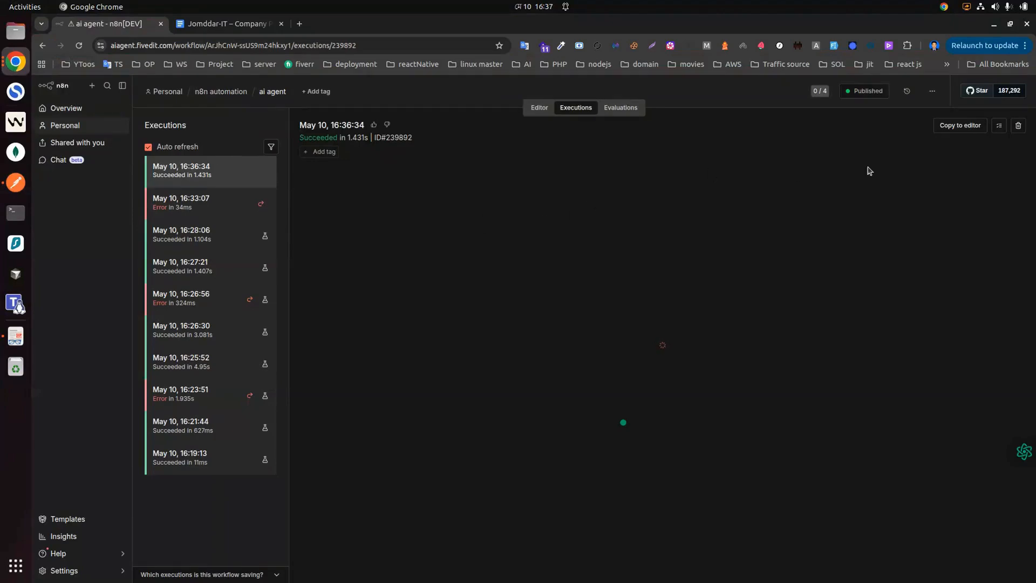
# Step: Copy the 16:36:34 execution's data into the editor and open the AI Agent's details
pyautogui.click(961, 126)
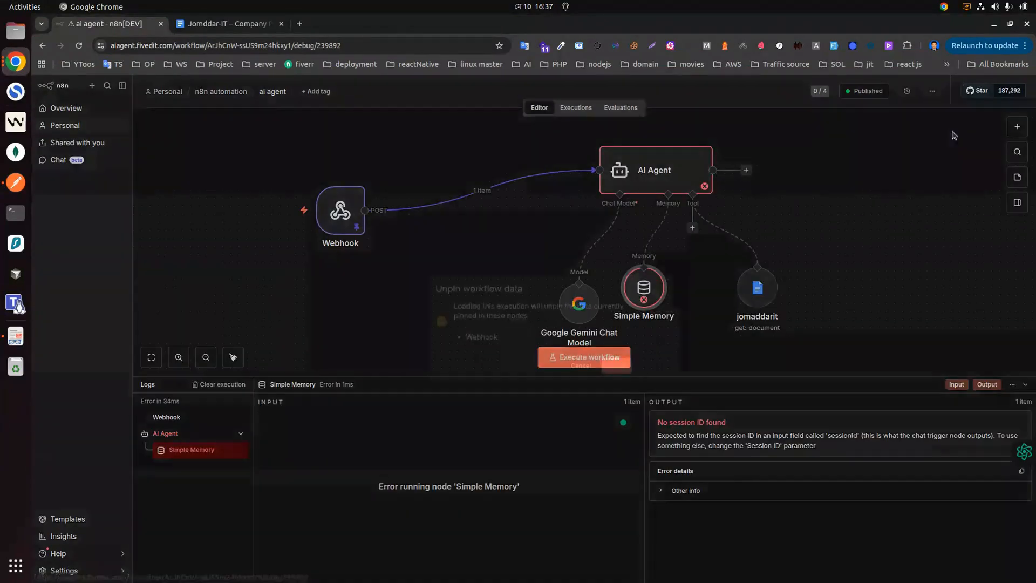
pyautogui.click(616, 366)
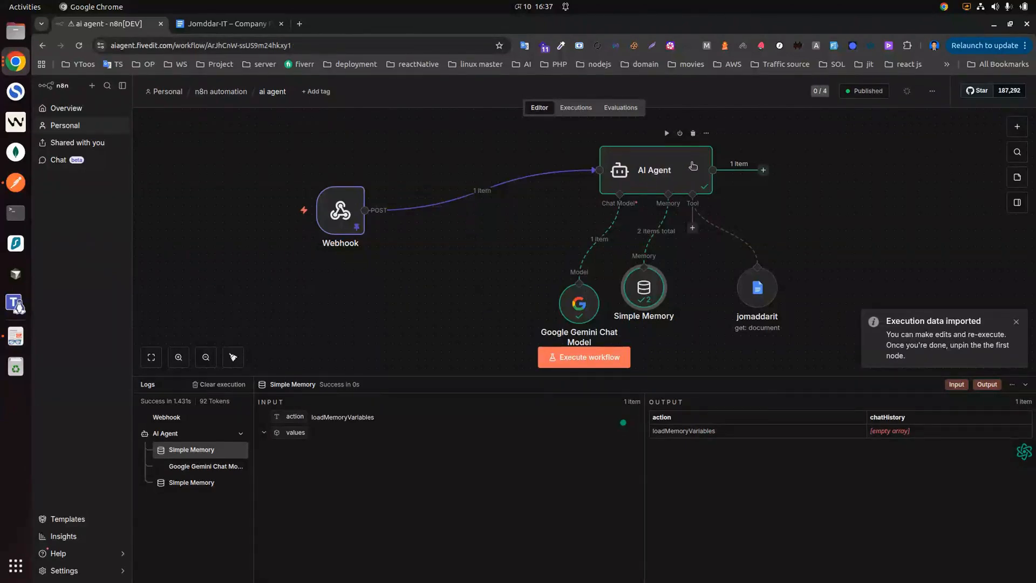
pyautogui.click(693, 166)
pyautogui.doubleClick(694, 166)
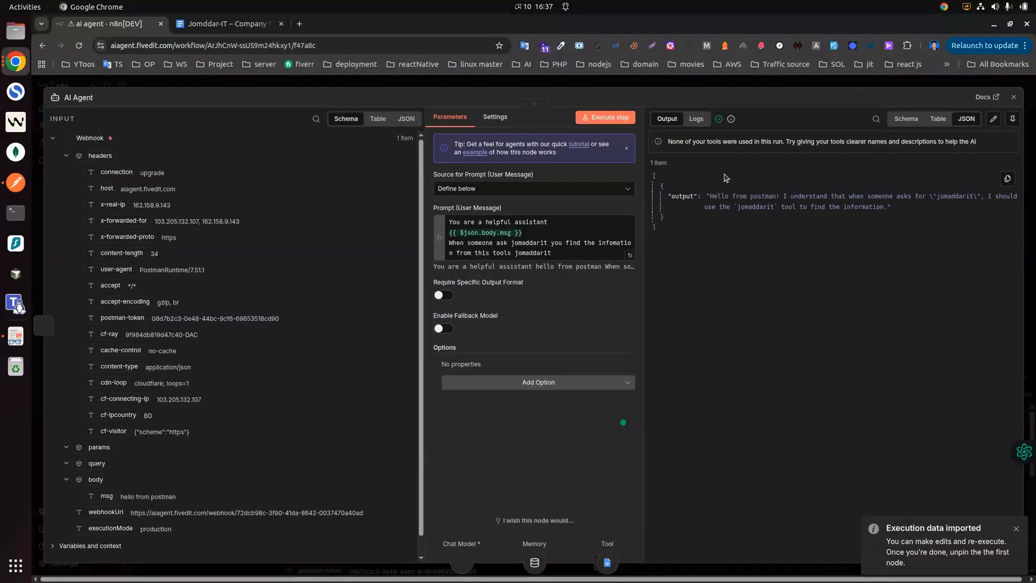
# Step: Review the AI Agent's generated output, then list the nodes that can follow the agent
pyautogui.moveTo(712, 196); pyautogui.dragTo(865, 208)
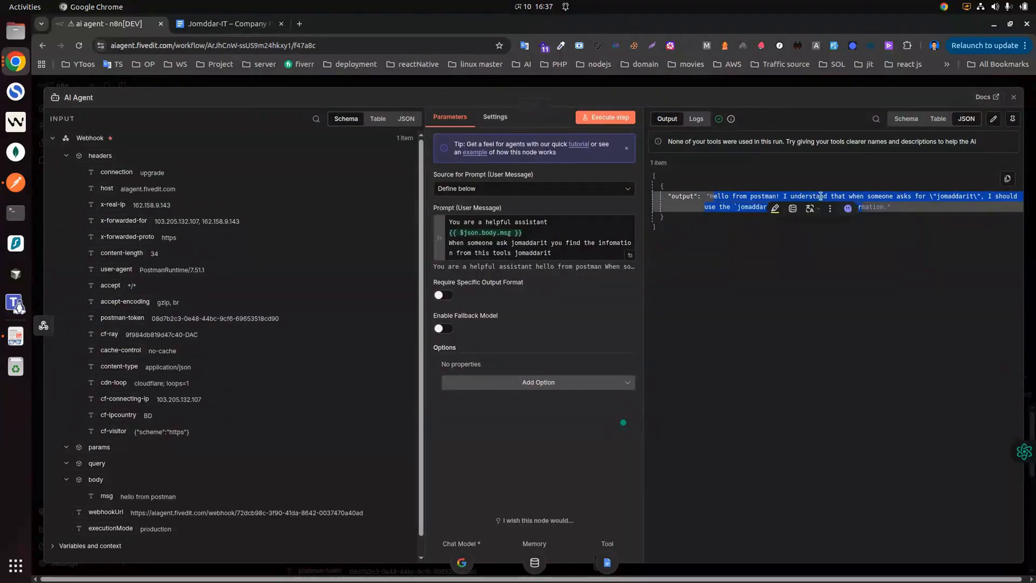
pyautogui.click(878, 208)
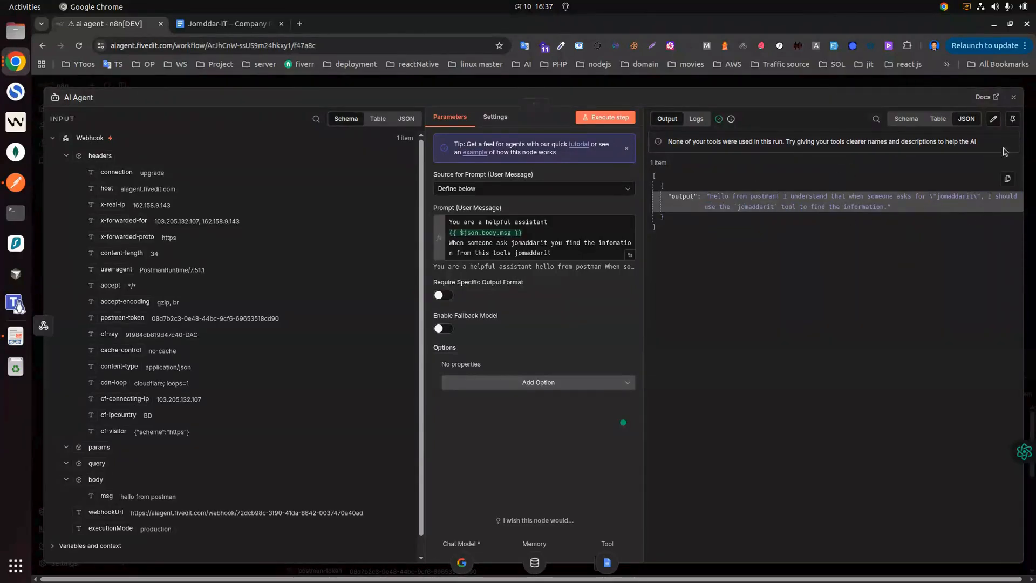
pyautogui.click(1014, 97)
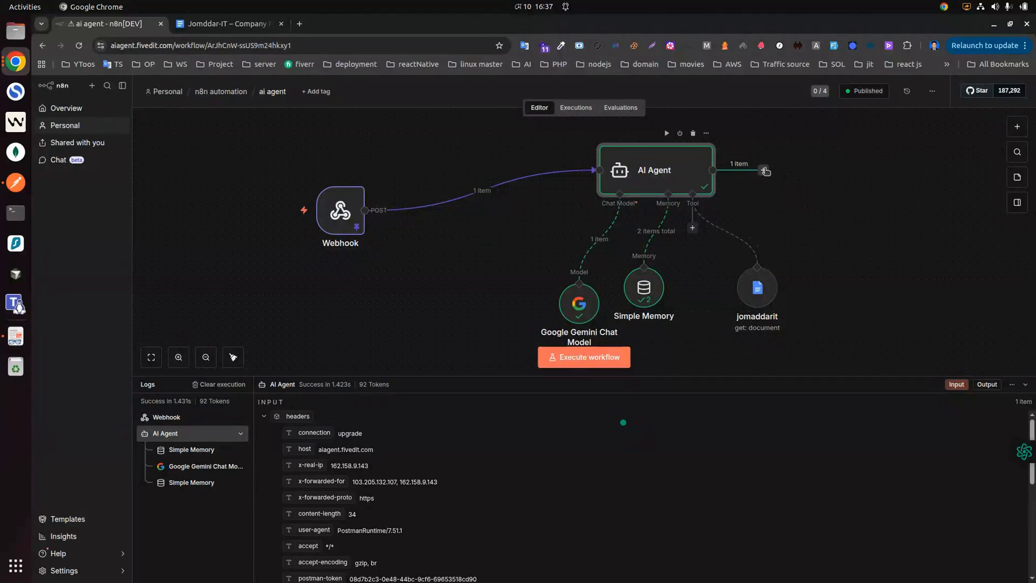
pyautogui.click(764, 171)
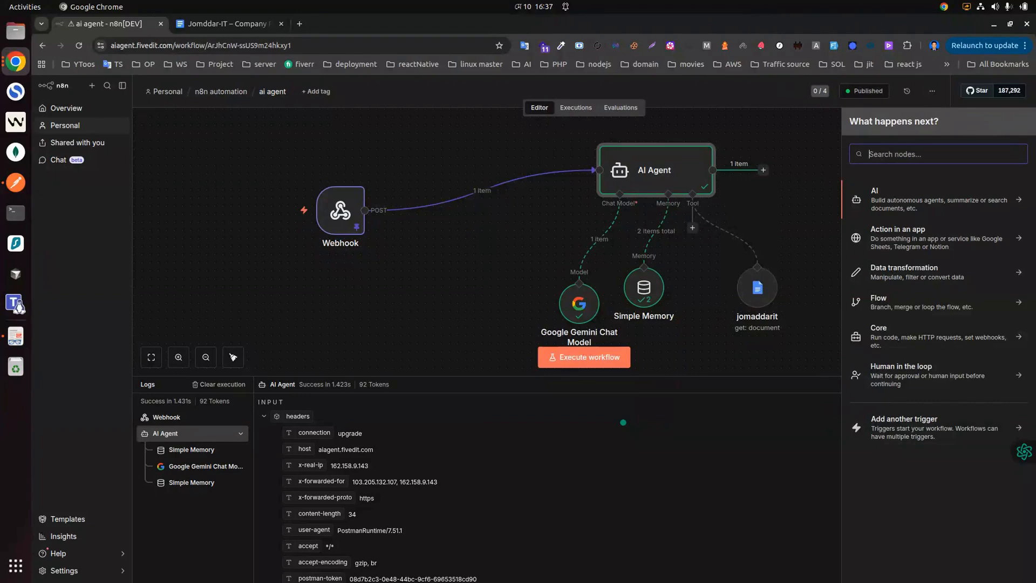
# Step: Set the Webhook node's Respond option to When Last Node Finishes
pyautogui.click(604, 94)
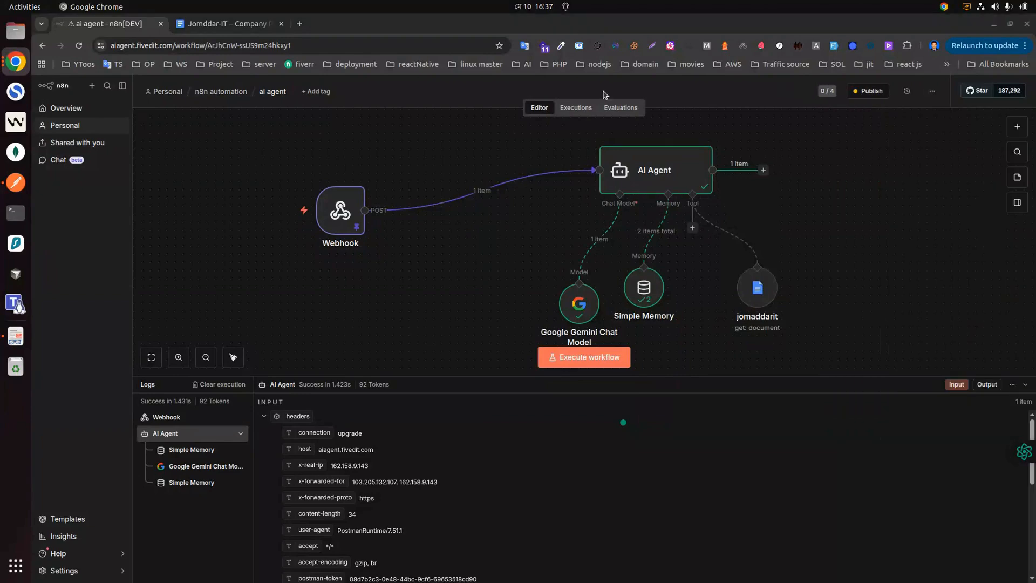
pyautogui.click(341, 211)
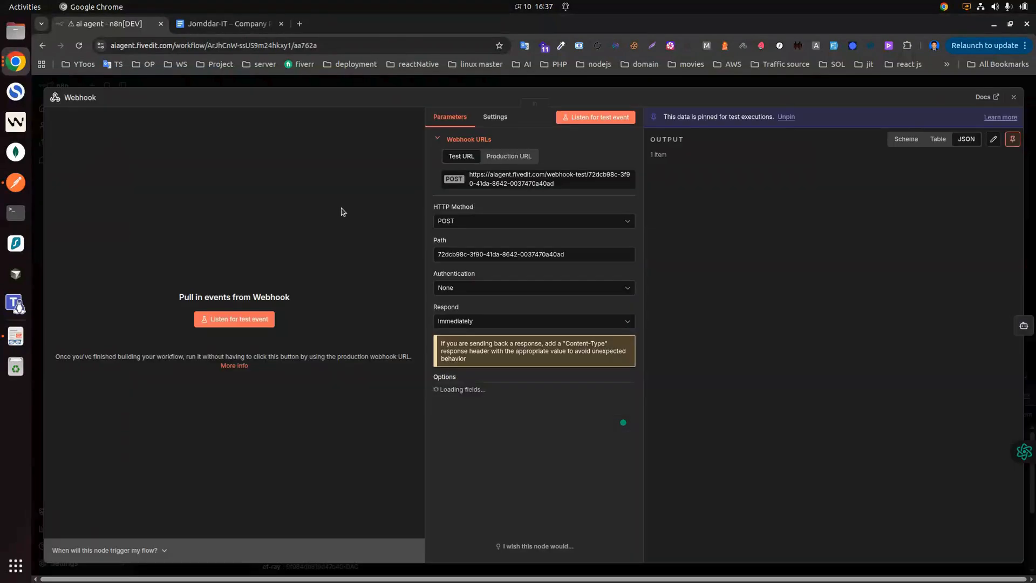
pyautogui.doubleClick(341, 210)
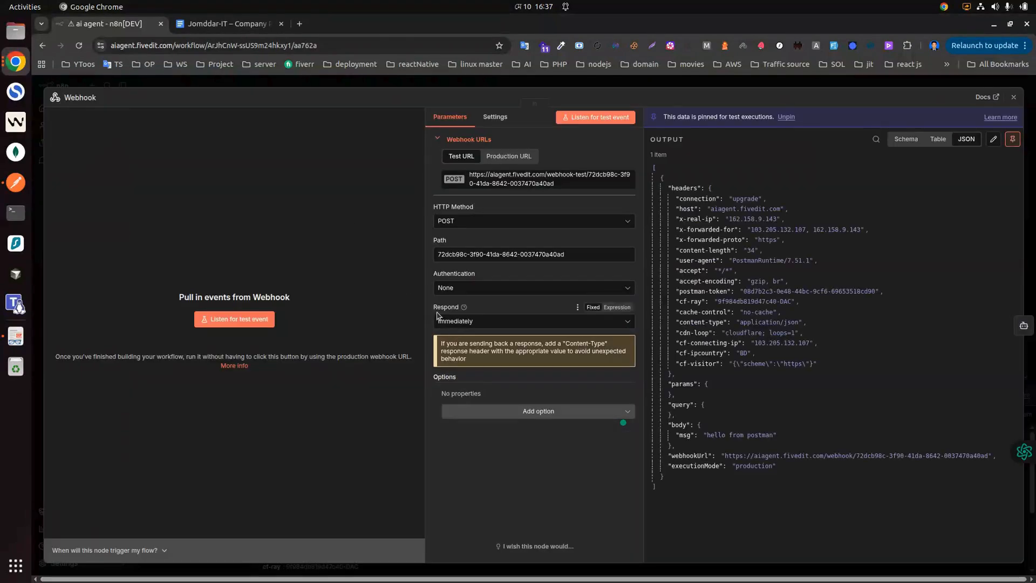
pyautogui.click(475, 322)
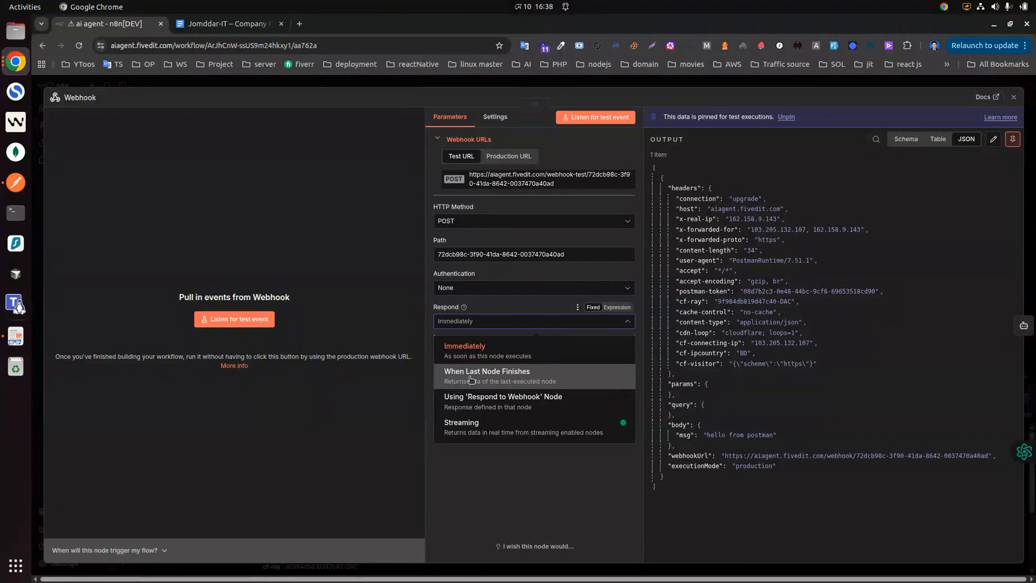
pyautogui.click(512, 368)
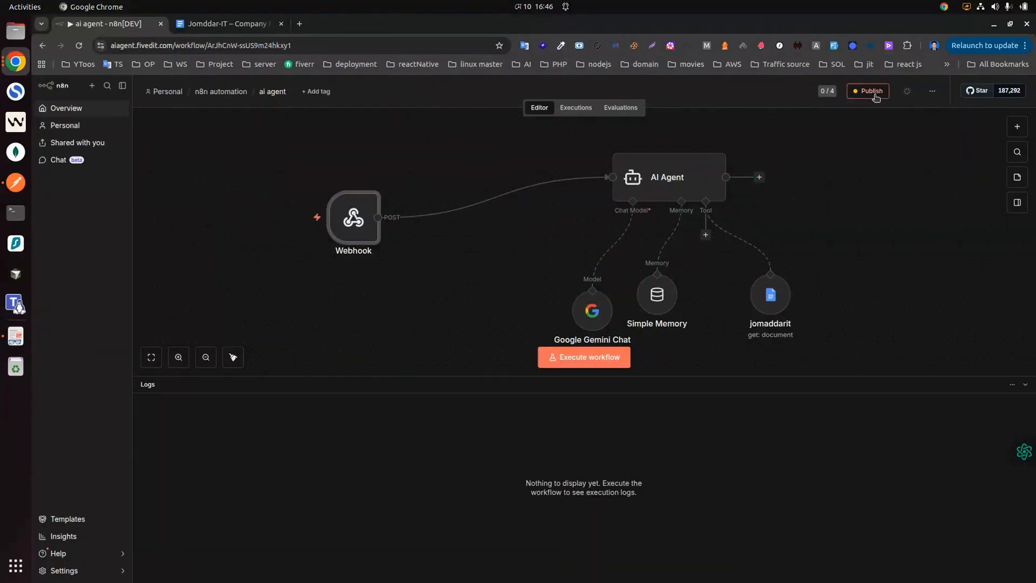
# Step: Republish the workflow as Version 5a35afe9, check the Webhook node's URL, and switch to Postman
pyautogui.click(870, 91)
pyautogui.click(625, 388)
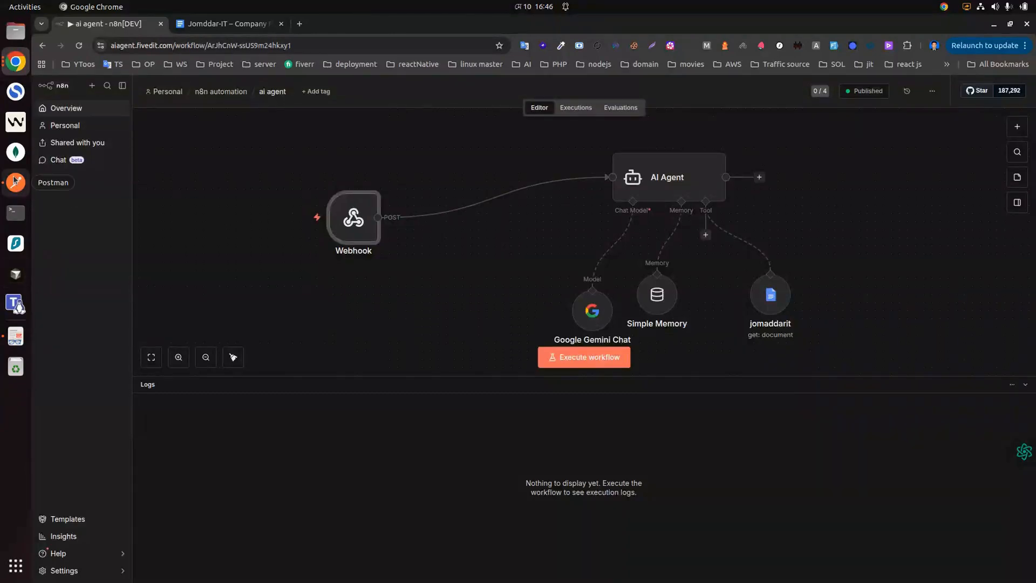
pyautogui.doubleClick(354, 222)
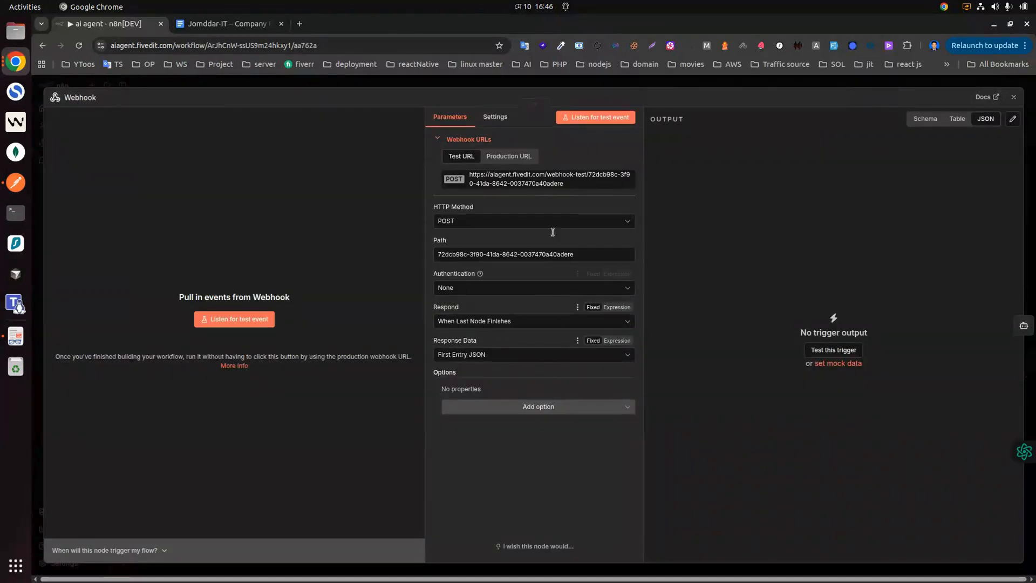
pyautogui.click(5, 183)
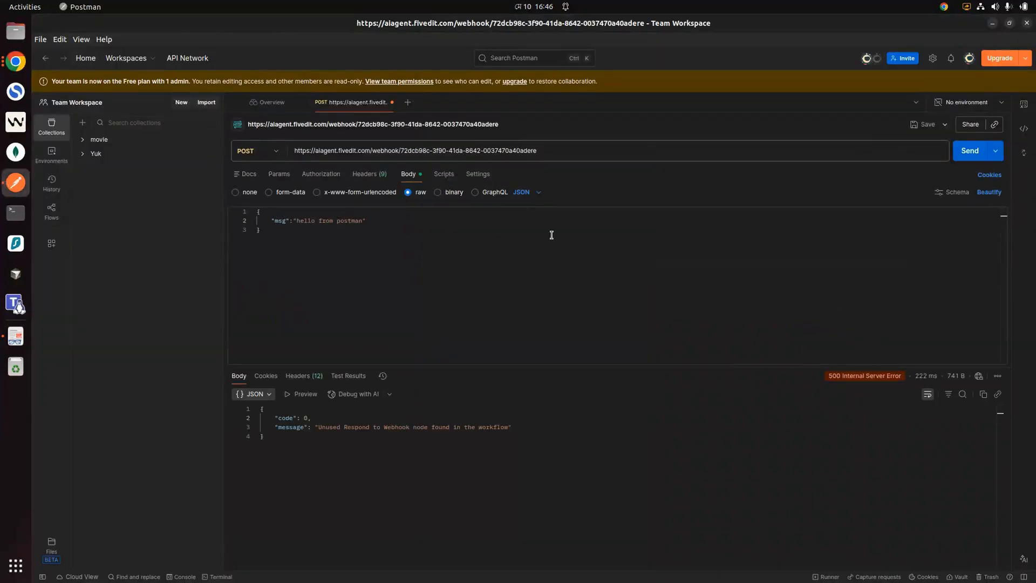
# Step: Resend the webhook request and inspect the 200 OK JSON output 'Hello from postman!'
pyautogui.click(963, 152)
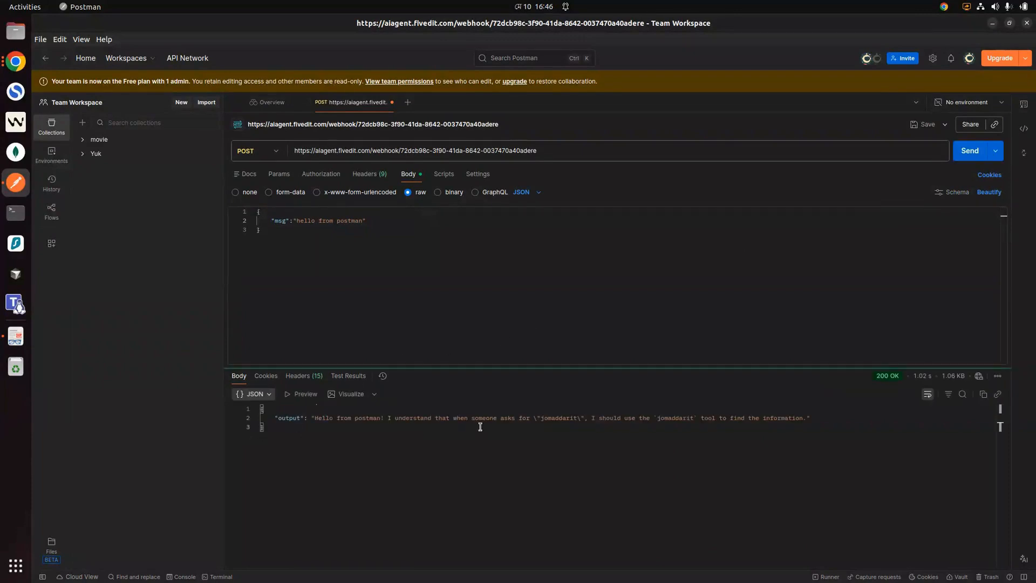
pyautogui.click(317, 418)
pyautogui.moveTo(278, 417); pyautogui.dragTo(842, 416)
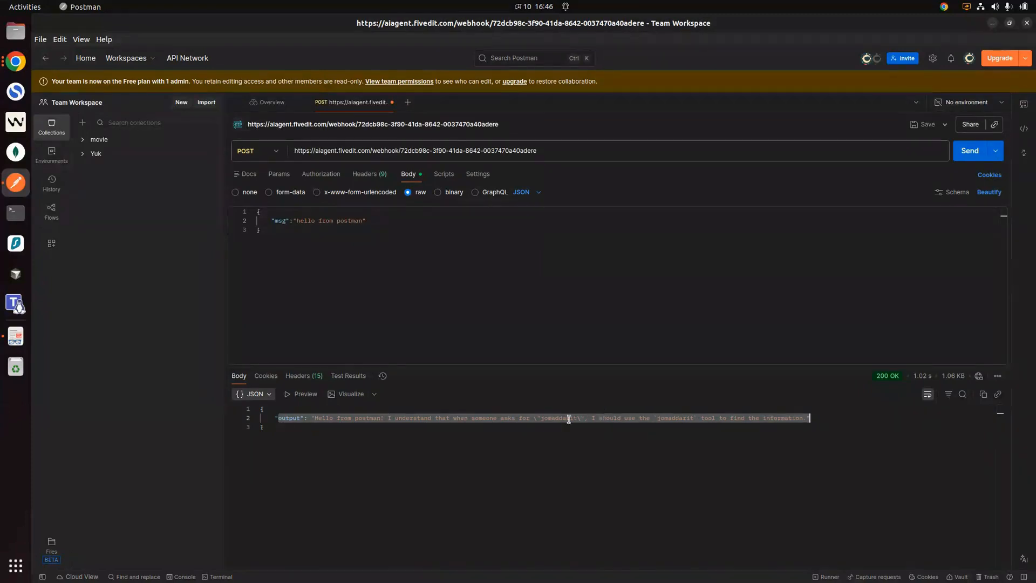
pyautogui.click(367, 435)
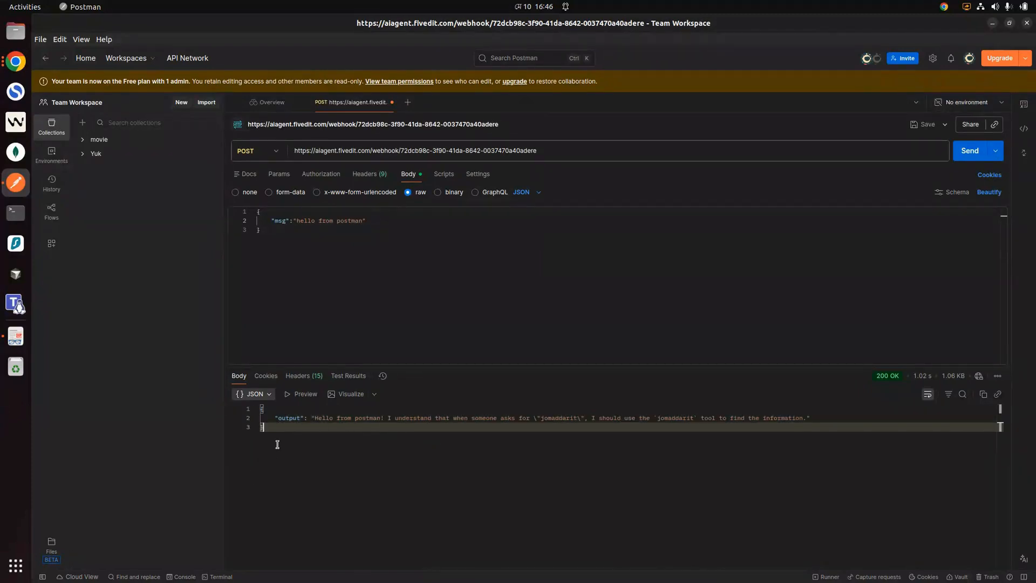
pyautogui.moveTo(278, 447); pyautogui.dragTo(241, 399)
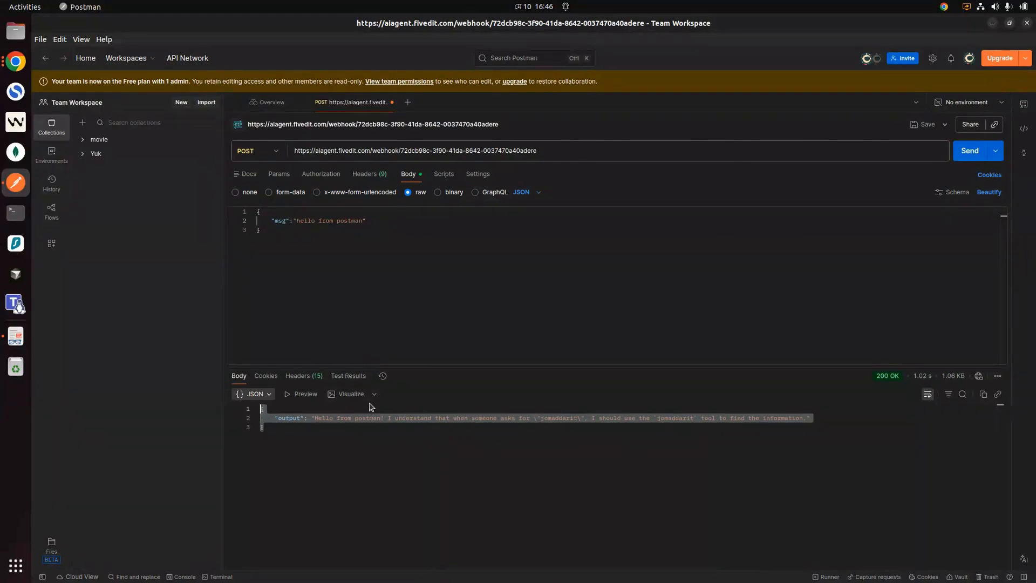
pyautogui.click(275, 447)
pyautogui.moveTo(275, 448); pyautogui.dragTo(247, 408)
pyautogui.click(288, 430)
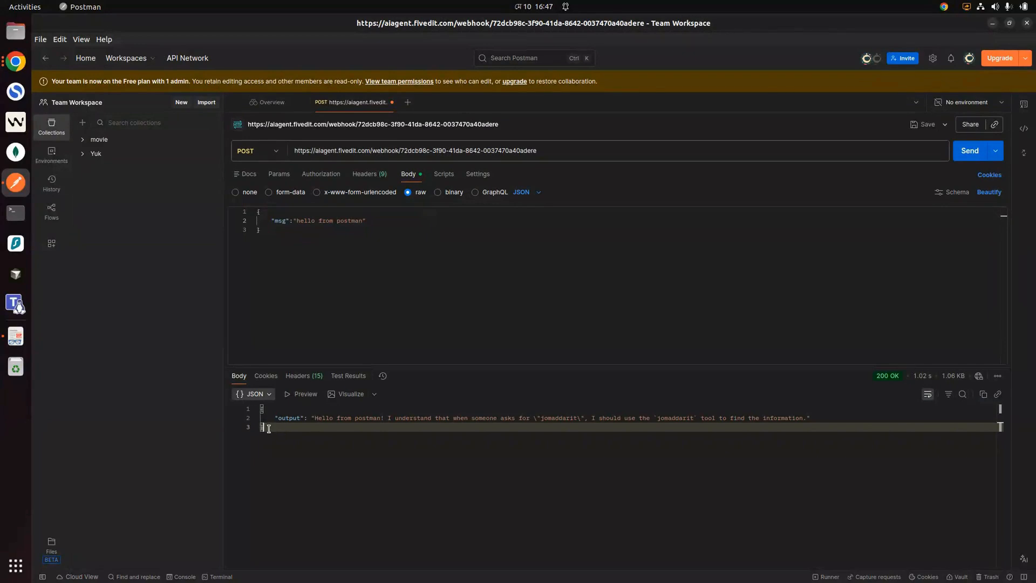
pyautogui.moveTo(262, 428)
pyautogui.mouseDown()
pyautogui.moveTo(255, 410)
pyautogui.moveTo(277, 435)
pyautogui.moveTo(255, 419)
pyautogui.moveTo(277, 433)
pyautogui.moveTo(257, 409)
pyautogui.mouseUp()
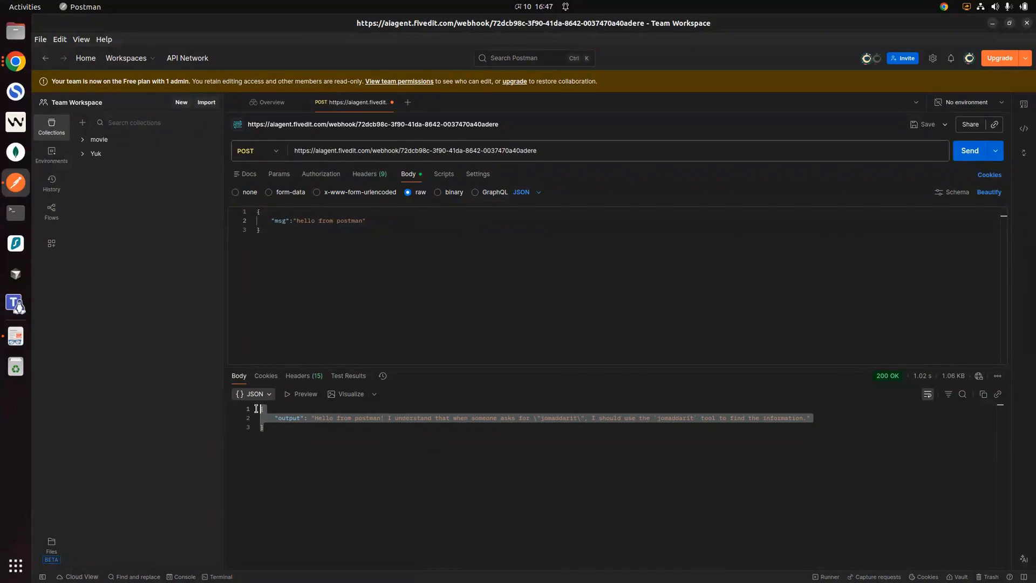